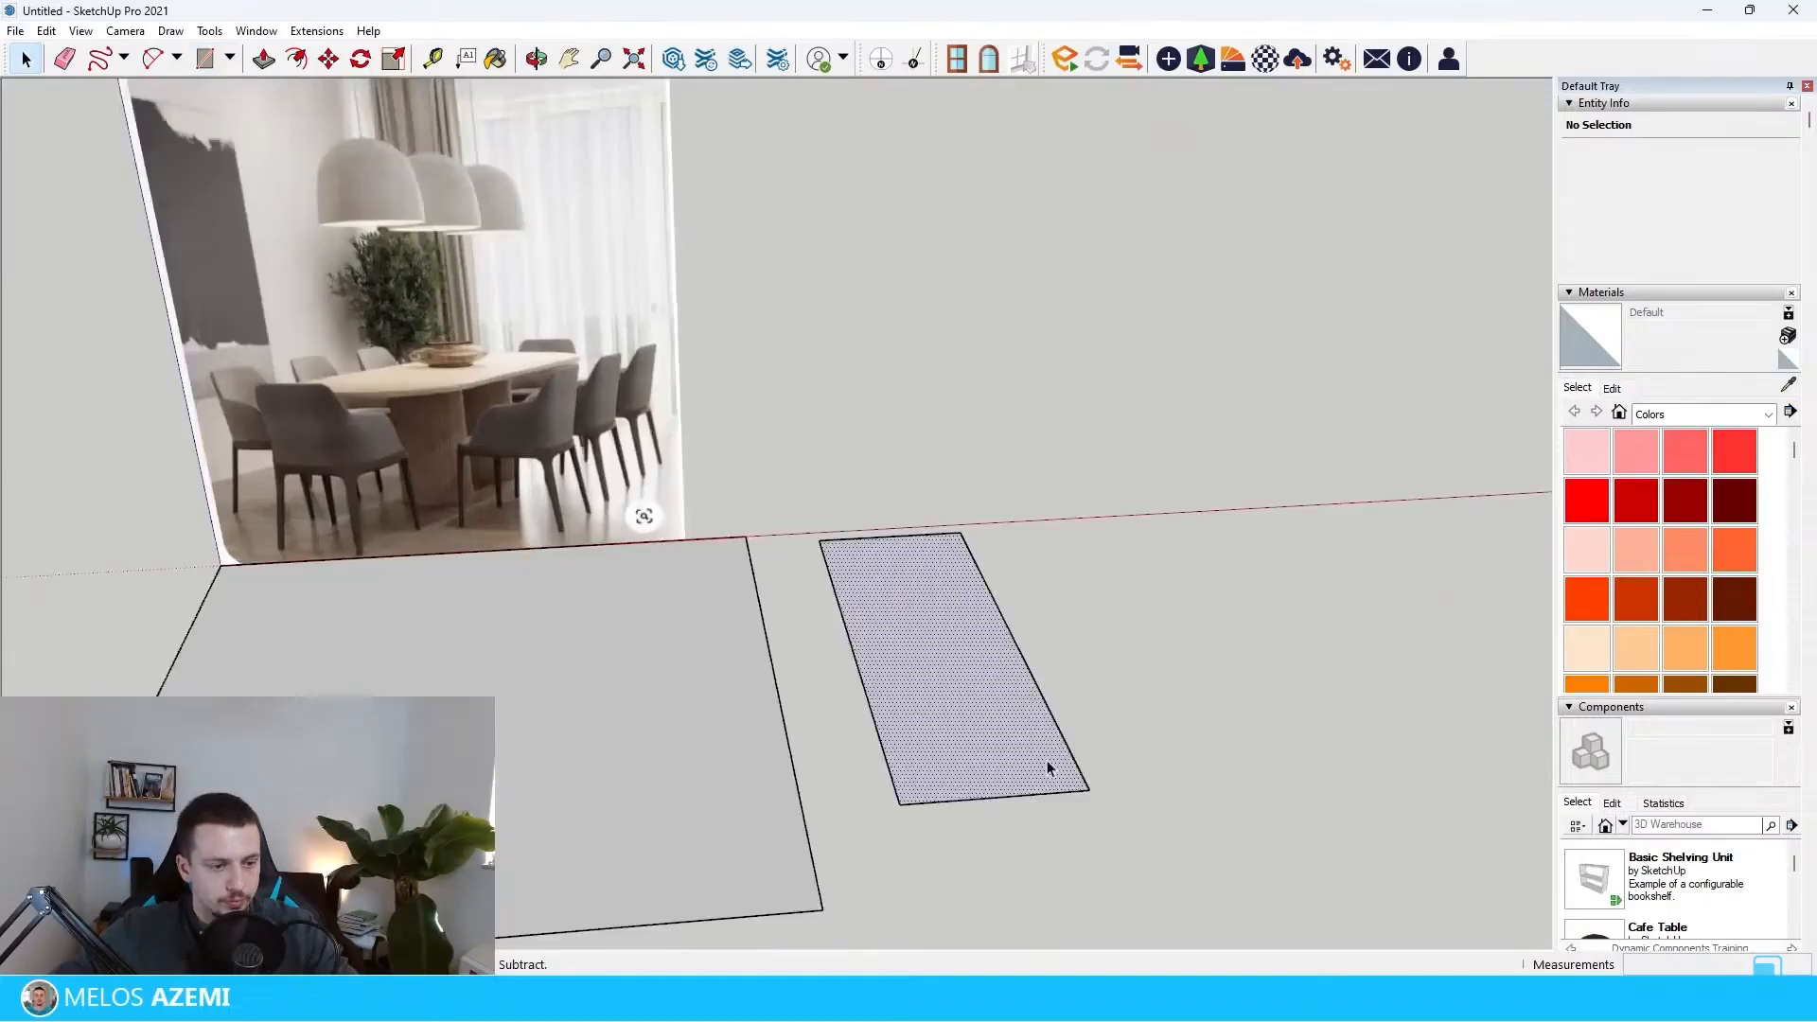
- Download a dining chair from 3D Warehouse and delete its attached preview picture
{"action": "middle_click_drag", "start_coordinate": [799, 850], "coordinate": [1019, 279]}
{"action": "scroll", "coordinate": [908, 512], "scroll_direction": "down", "scroll_amount": 4}
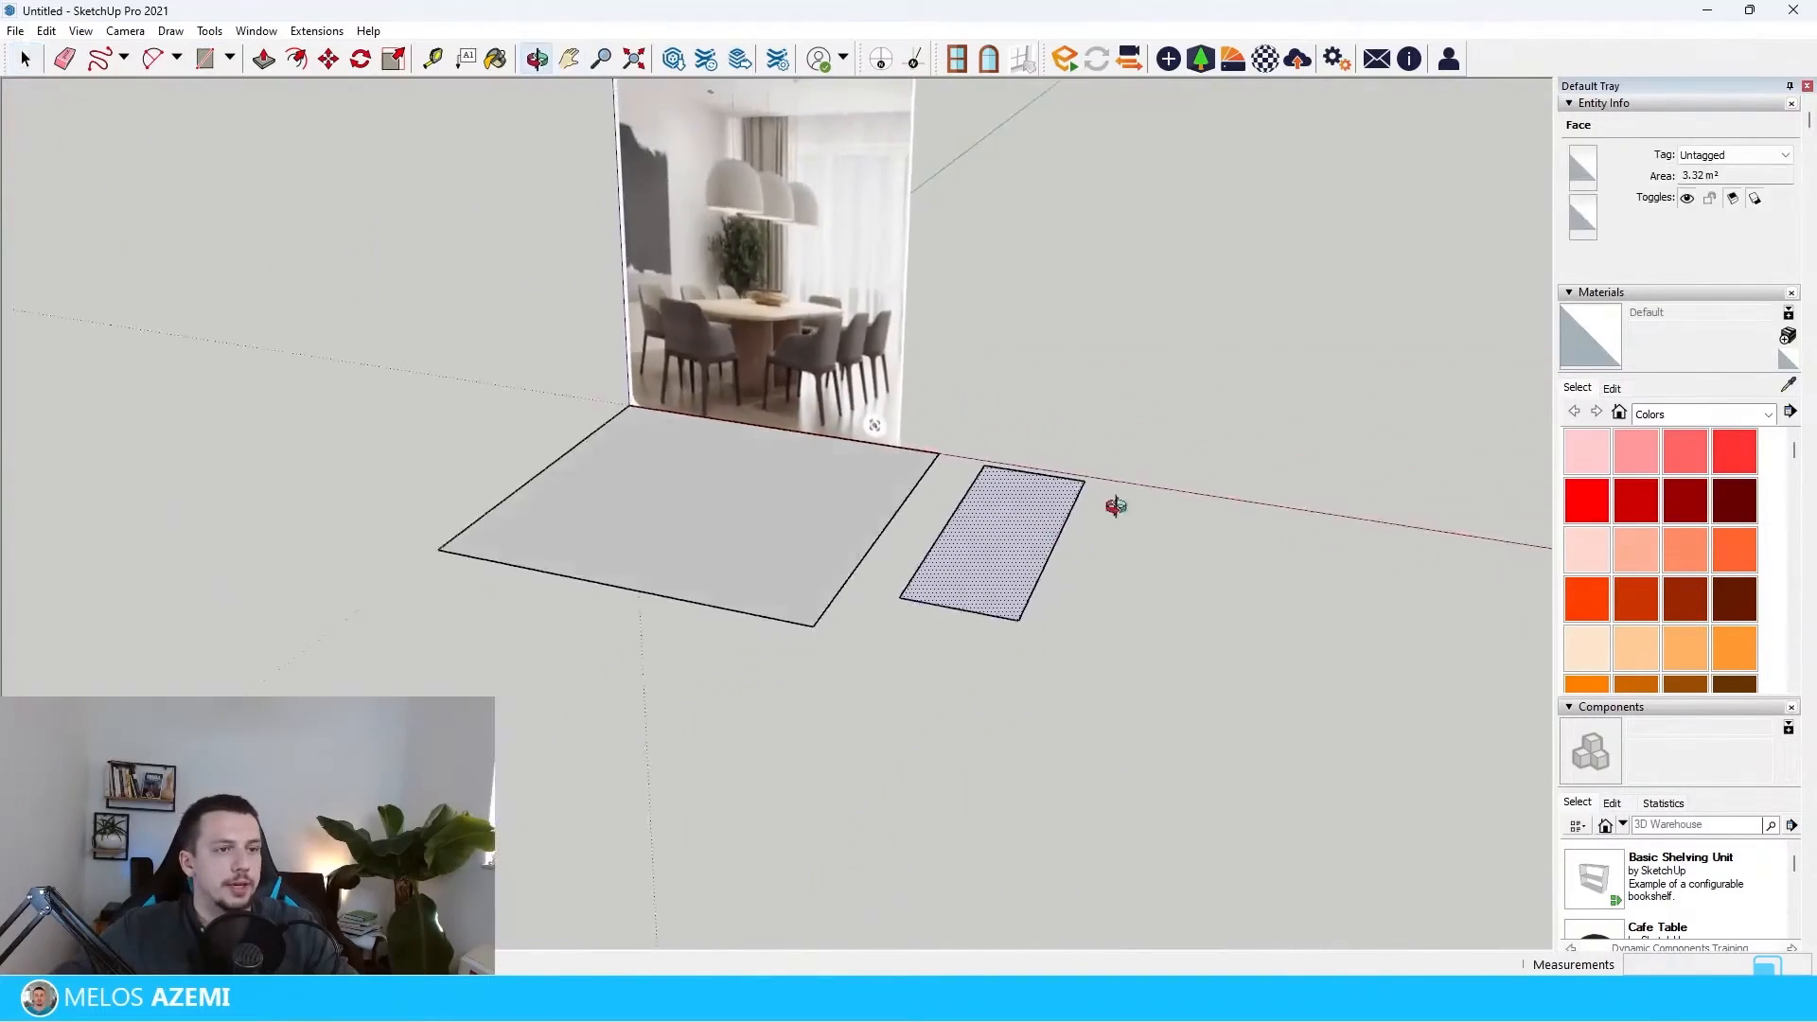
{"action": "middle_click_drag", "start_coordinate": [908, 426], "coordinate": [908, 539]}
{"action": "scroll", "coordinate": [706, 615], "scroll_direction": "up", "scroll_amount": 5}
{"action": "scroll", "coordinate": [756, 547], "scroll_direction": "up", "scroll_amount": 6}
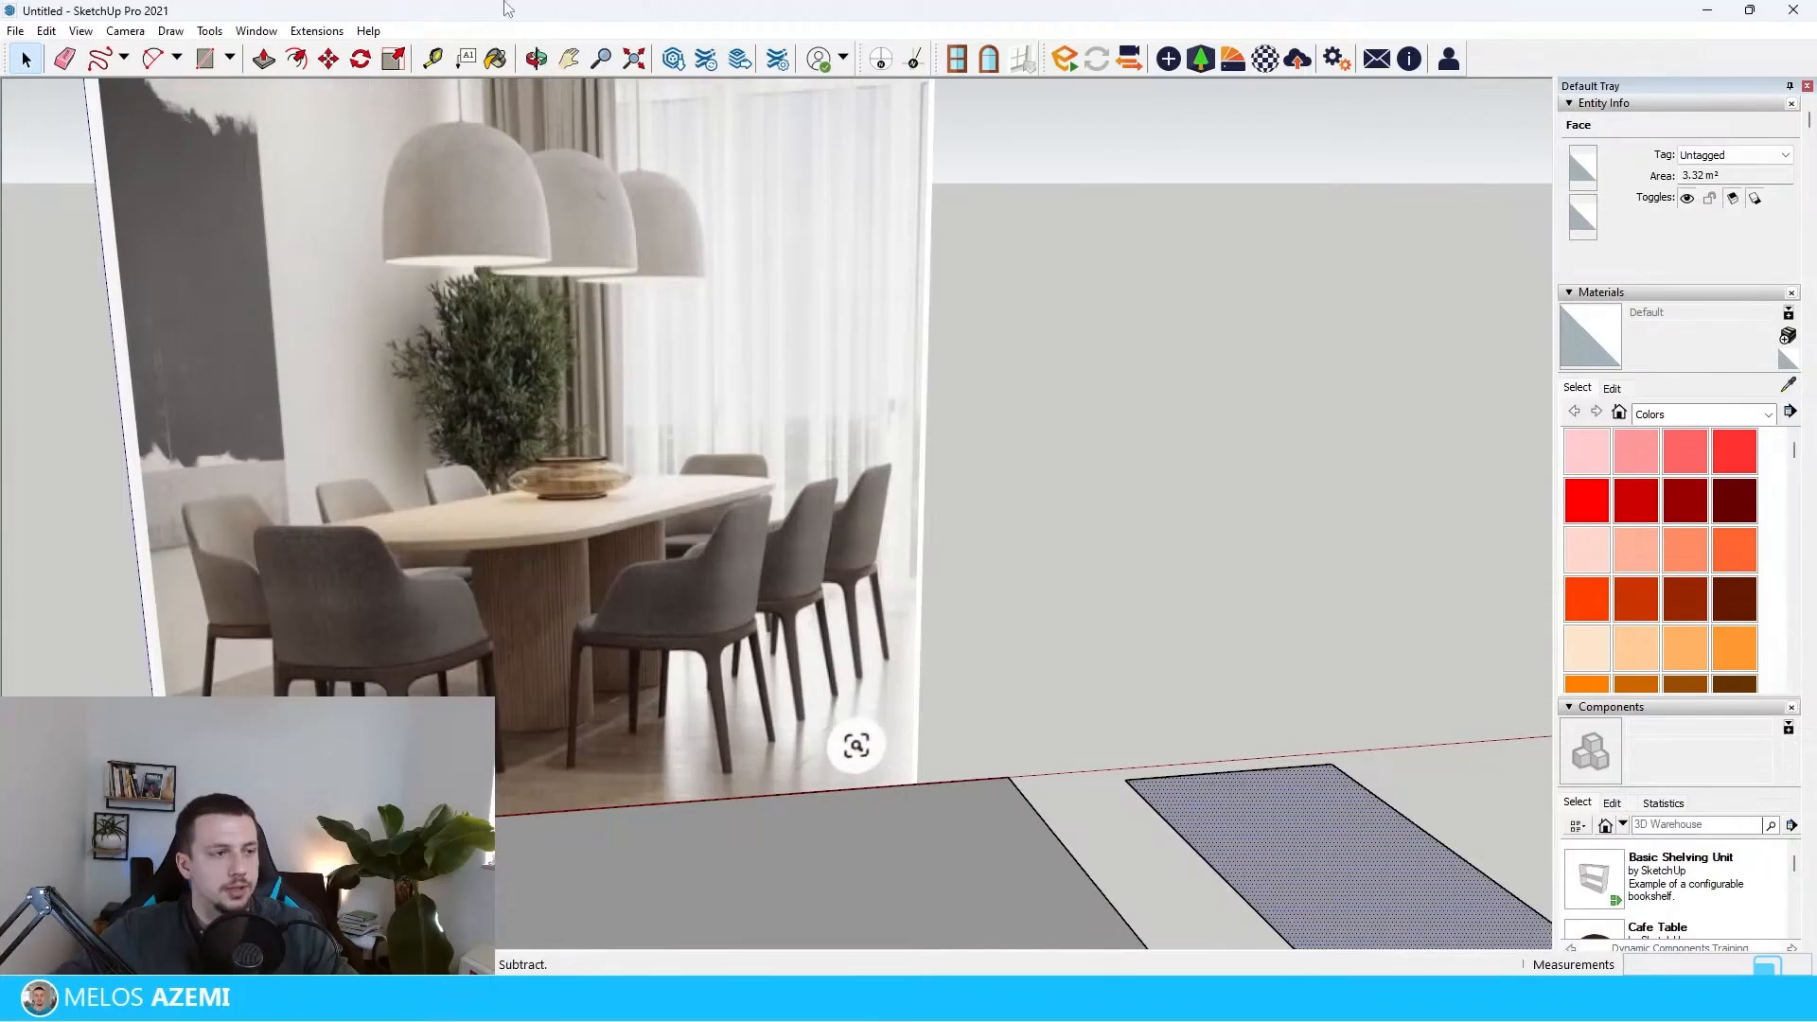
{"action": "left_click", "coordinate": [676, 59]}
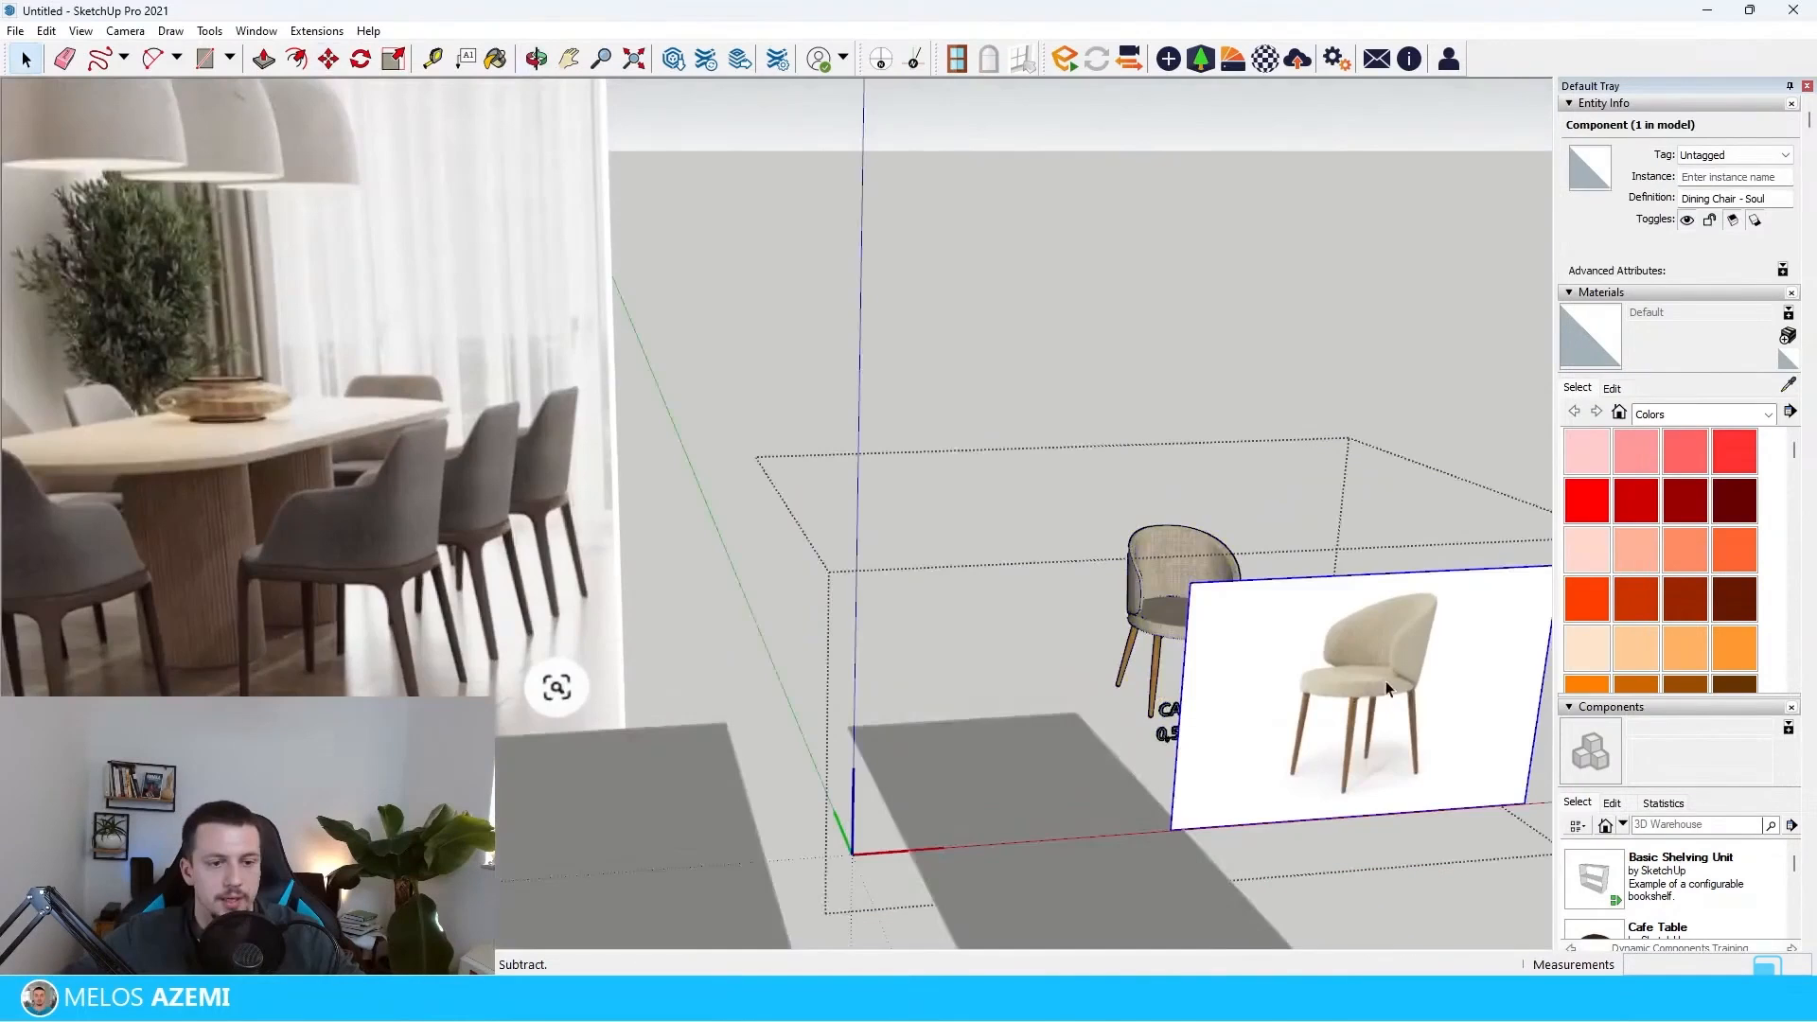
{"action": "key", "text": "Delete"}
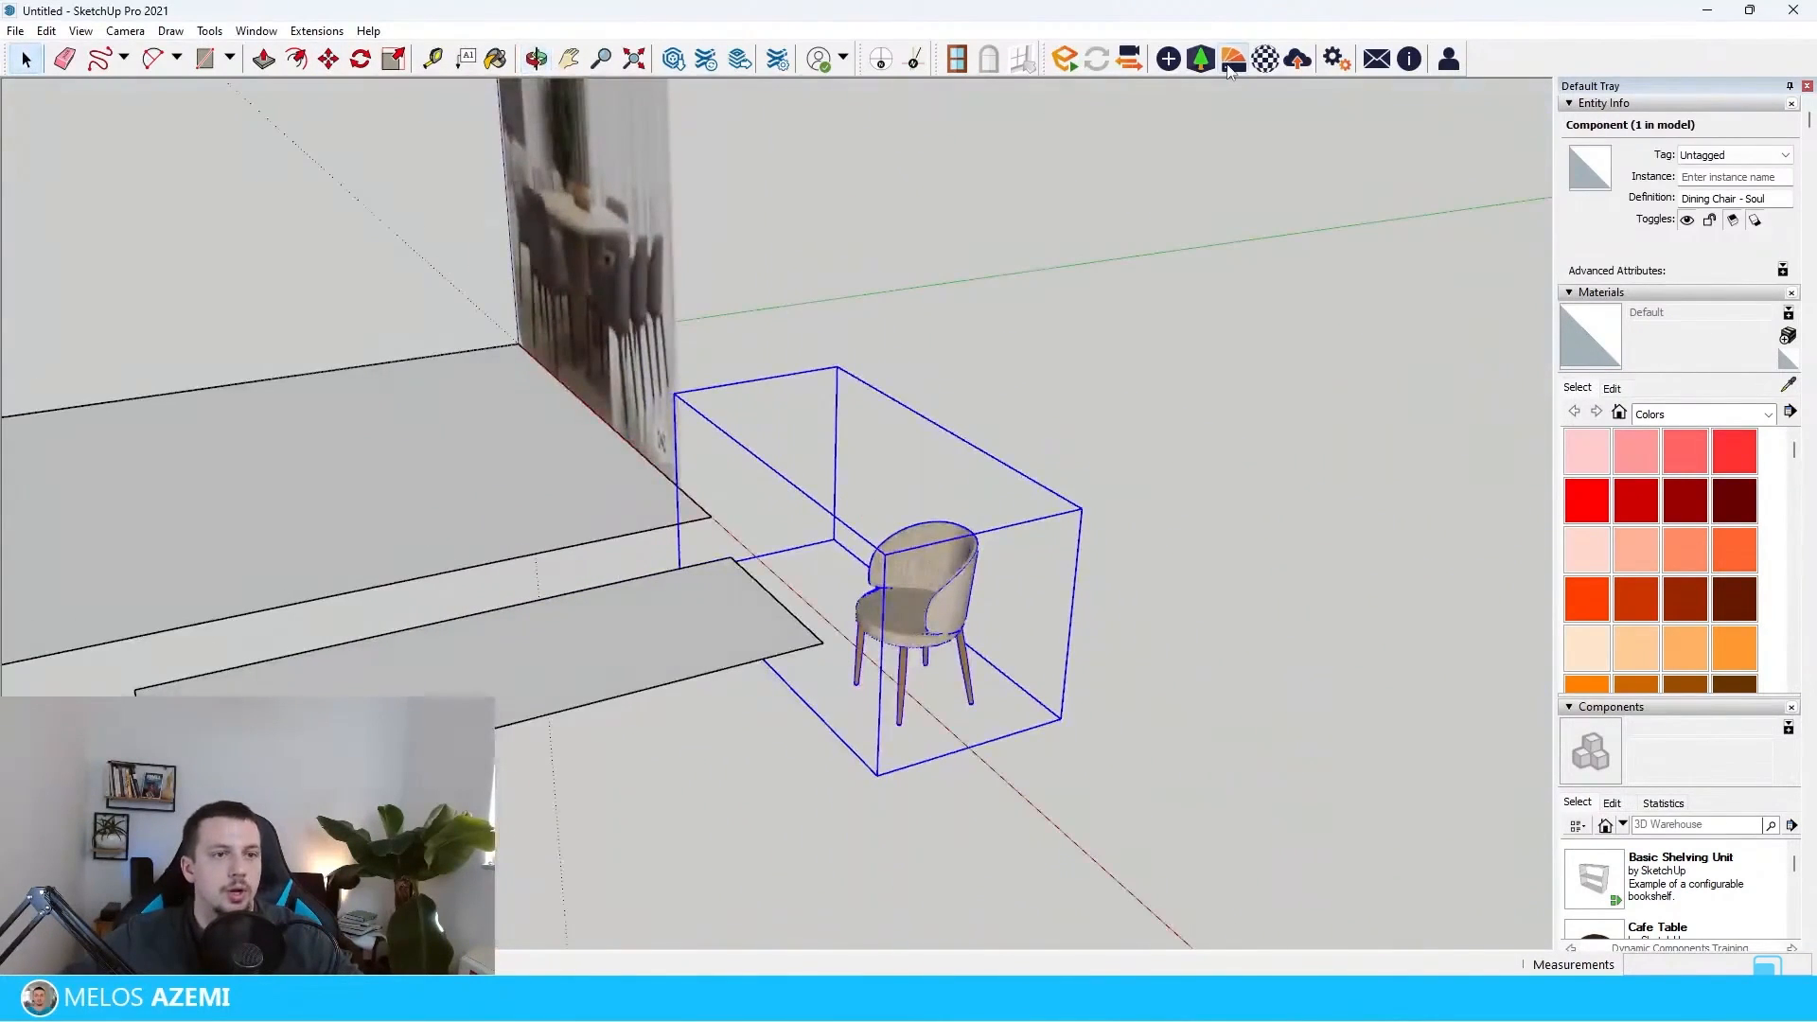
- Import Fabric 08 from the Enscape Material Library's Fabrics category
{"action": "left_click", "coordinate": [1232, 58]}
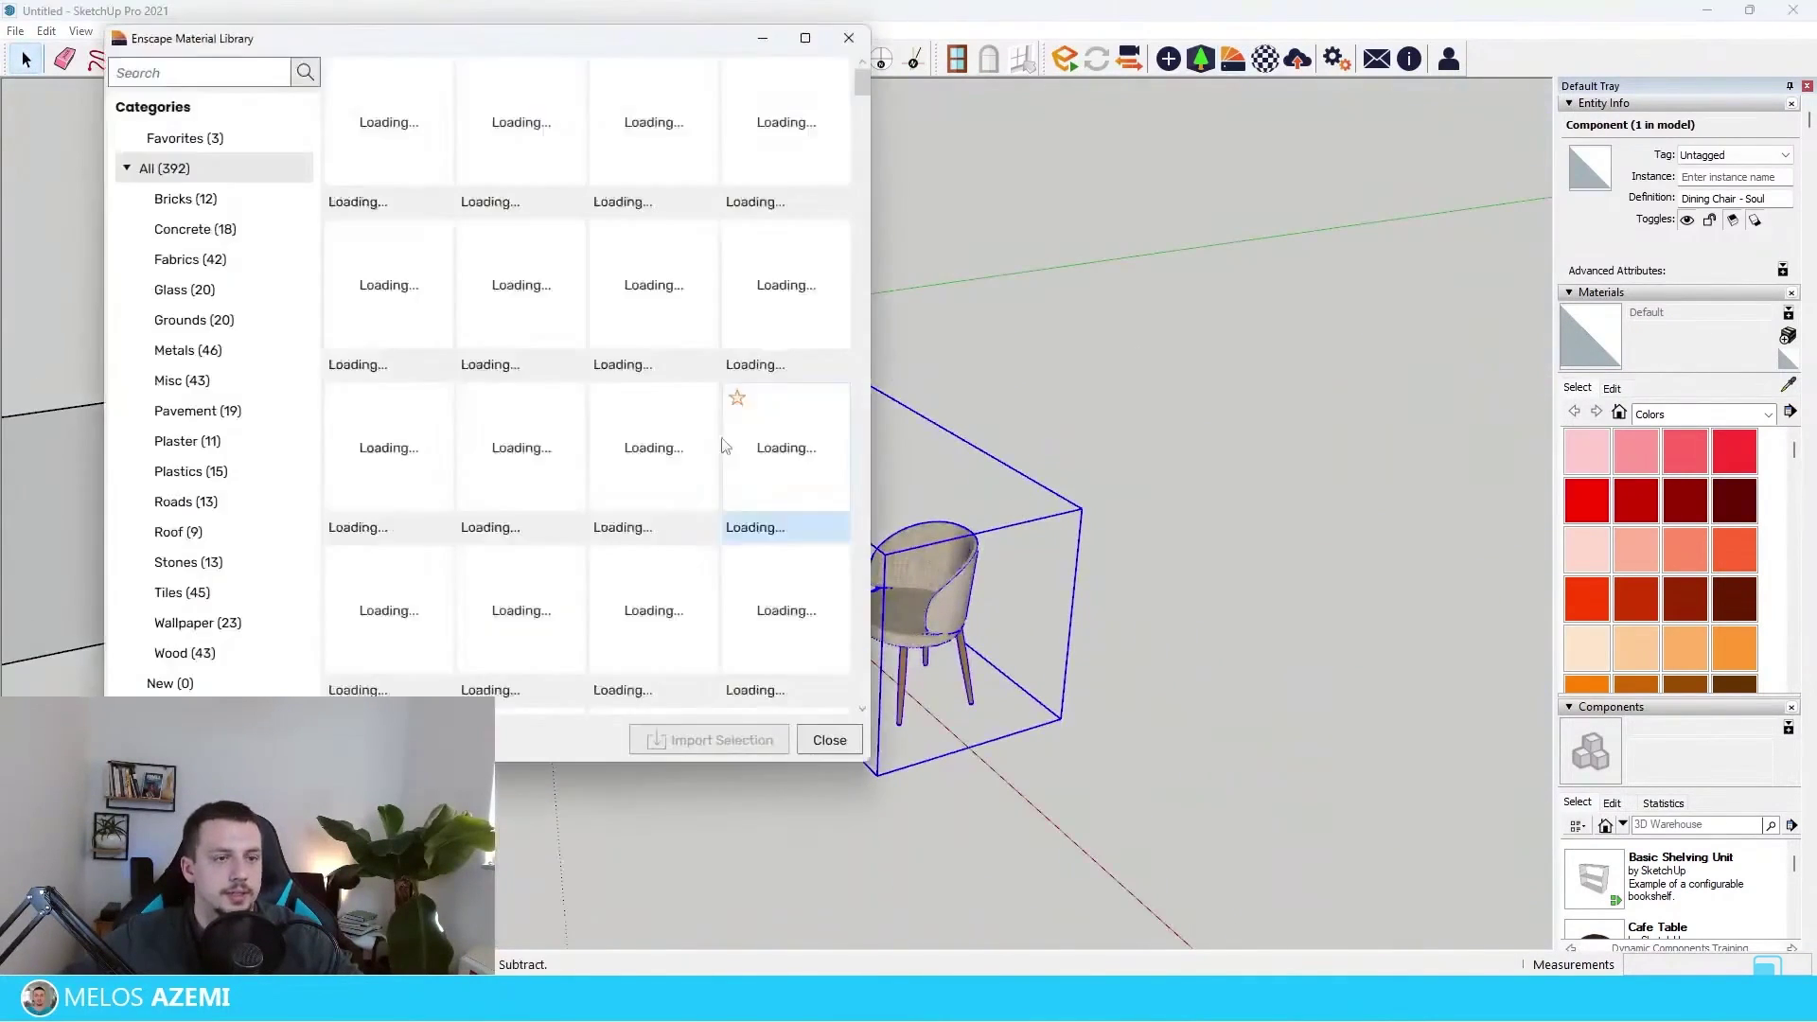
{"action": "left_click", "coordinate": [226, 260]}
{"action": "scroll", "coordinate": [645, 515], "scroll_direction": "down", "scroll_amount": 3}
{"action": "scroll", "coordinate": [658, 303], "scroll_direction": "down", "scroll_amount": 2}
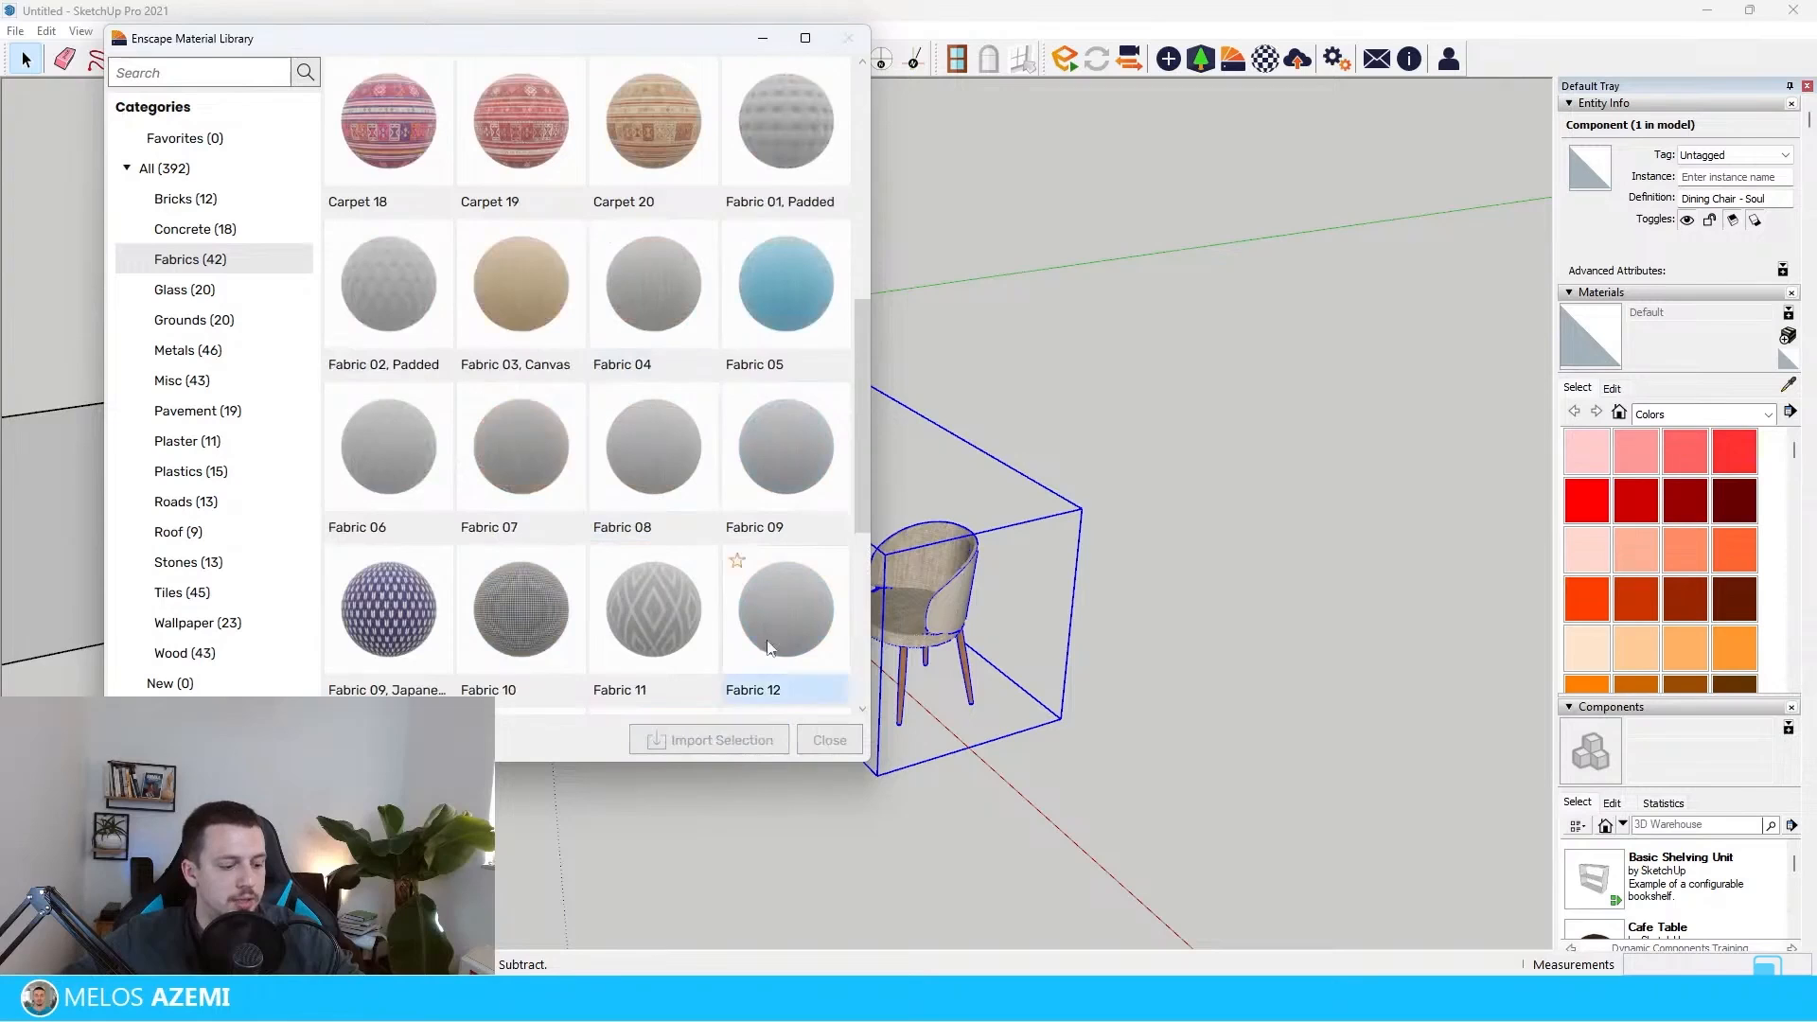
{"action": "left_click", "coordinate": [848, 37]}
- Paint the chair's backrest and seat cushion with the grey fabric
{"action": "double_click", "coordinate": [962, 565]}
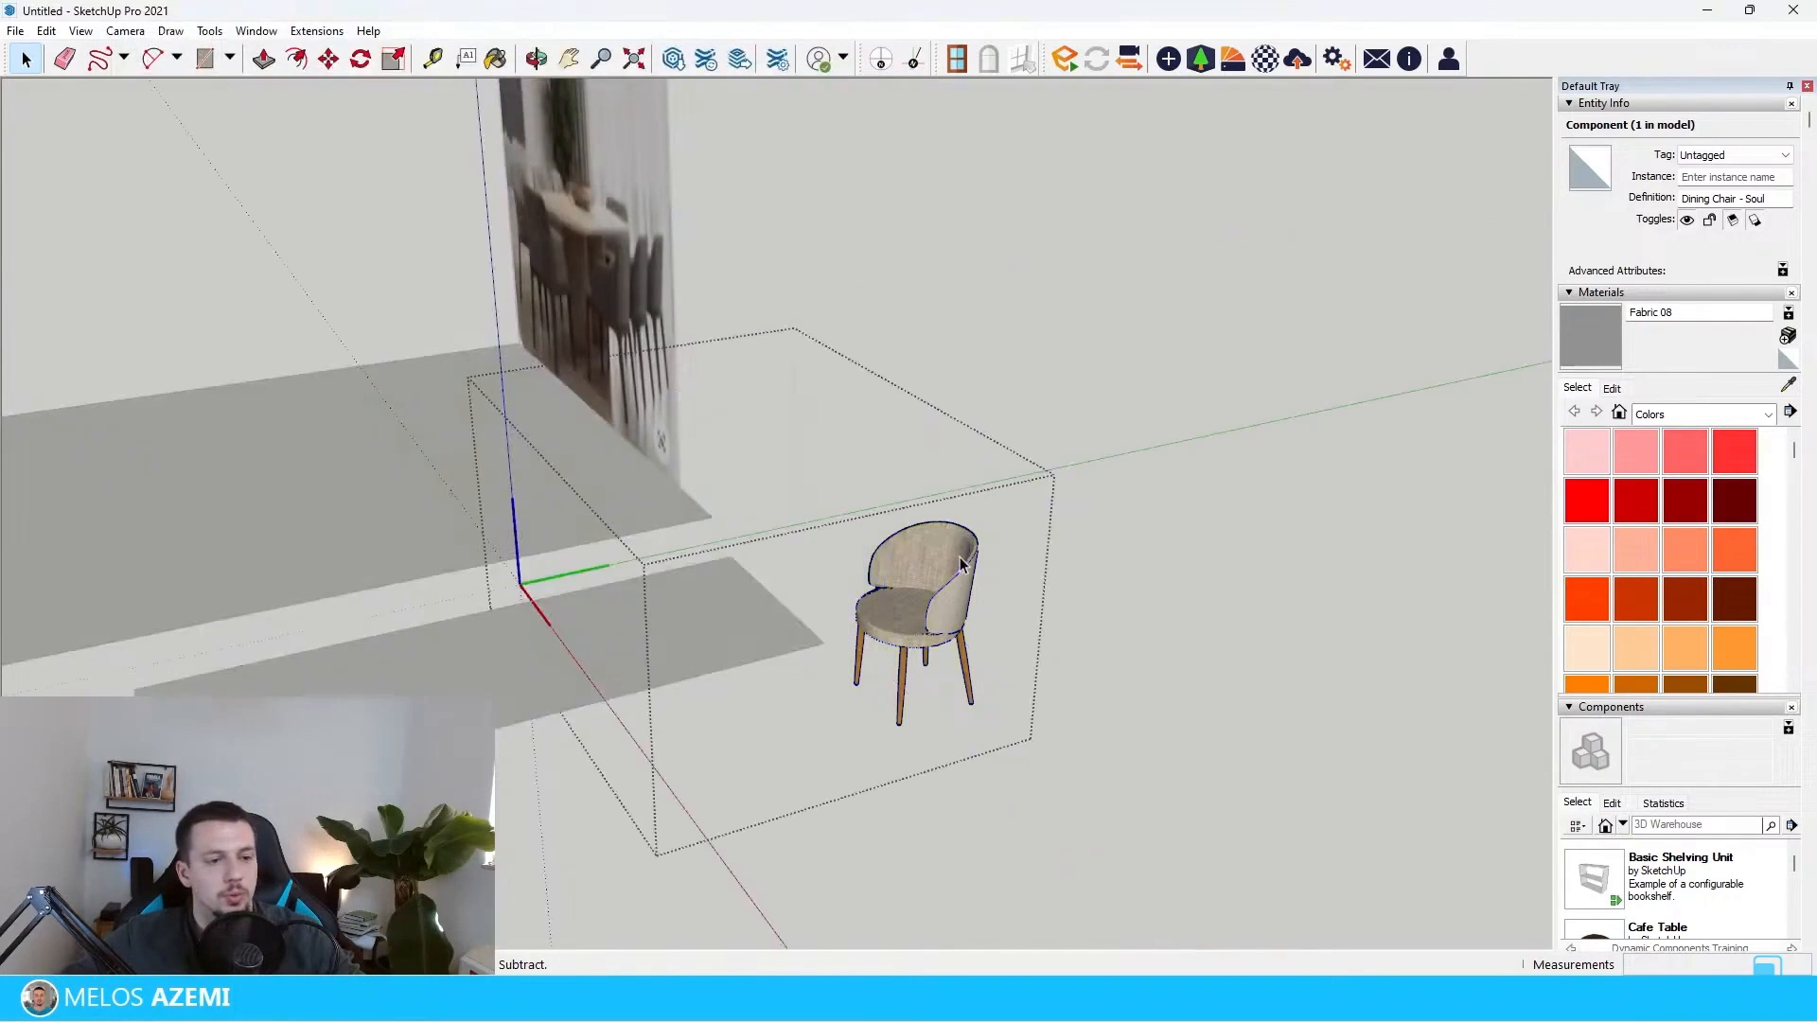
{"action": "left_click", "coordinate": [961, 563]}
{"action": "scroll", "coordinate": [969, 568], "scroll_direction": "up", "scroll_amount": 4}
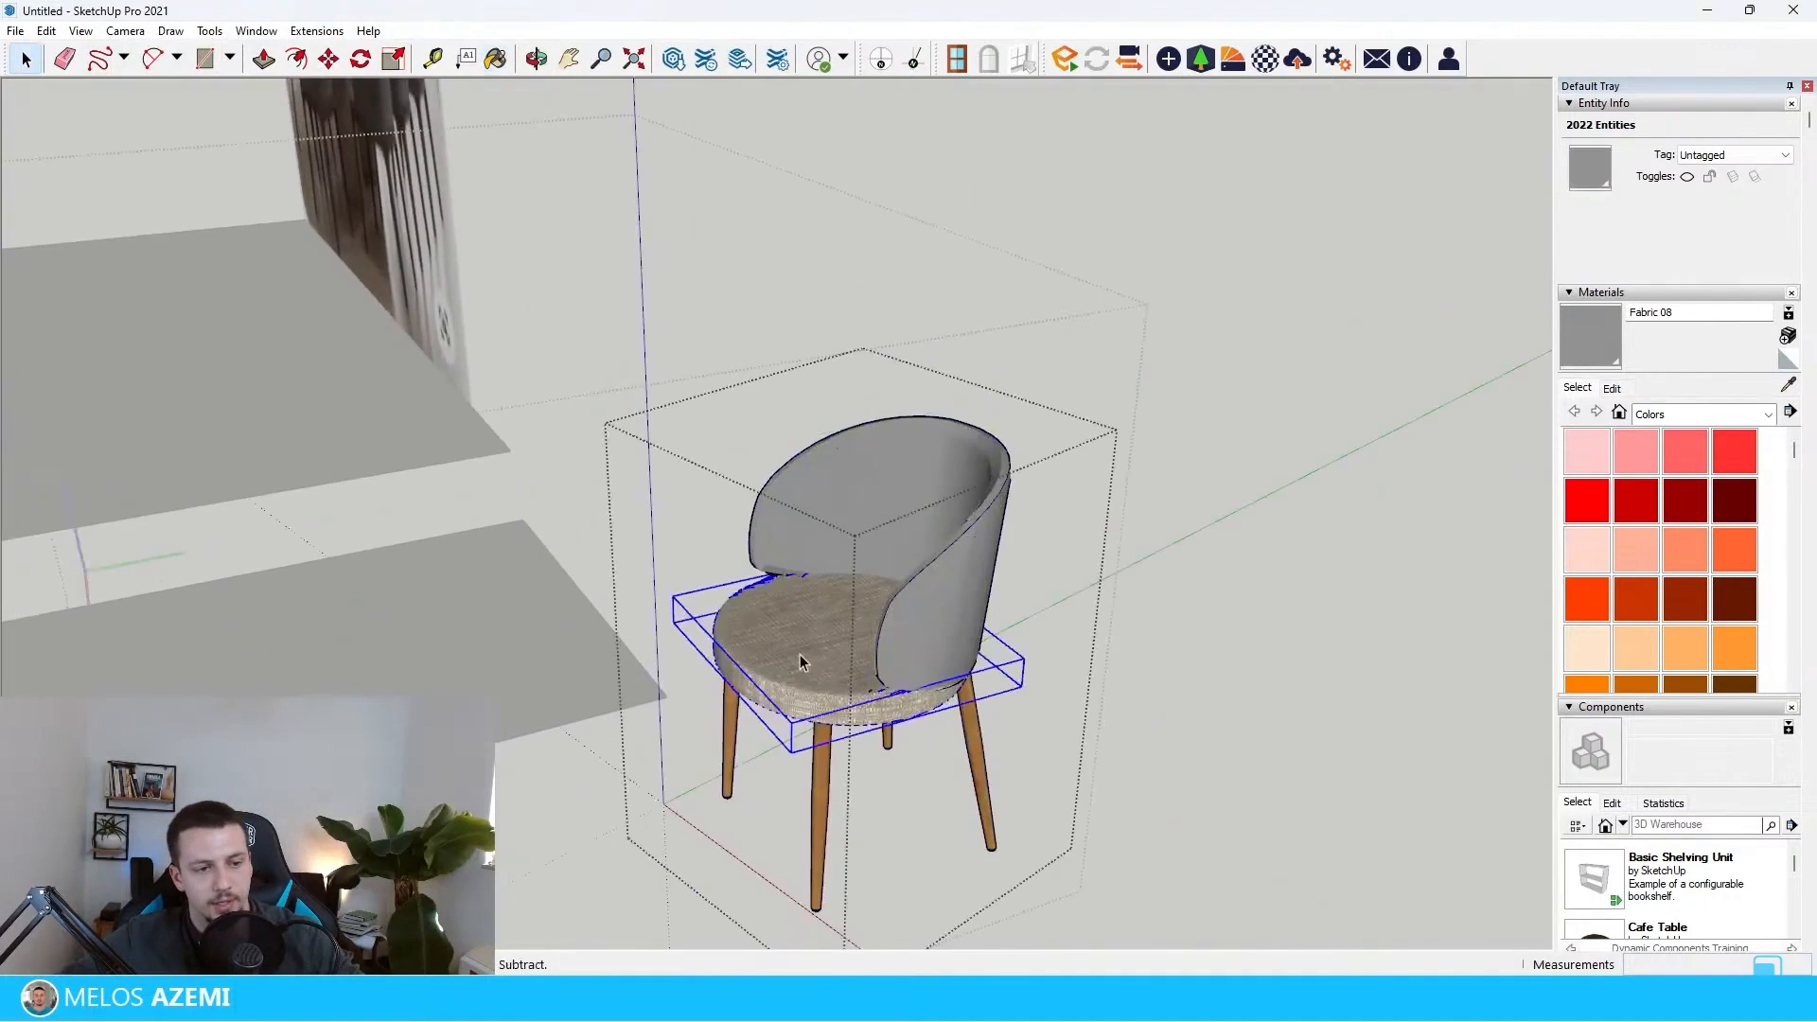
{"action": "left_click", "coordinate": [798, 661]}
{"action": "left_click", "coordinate": [818, 625]}
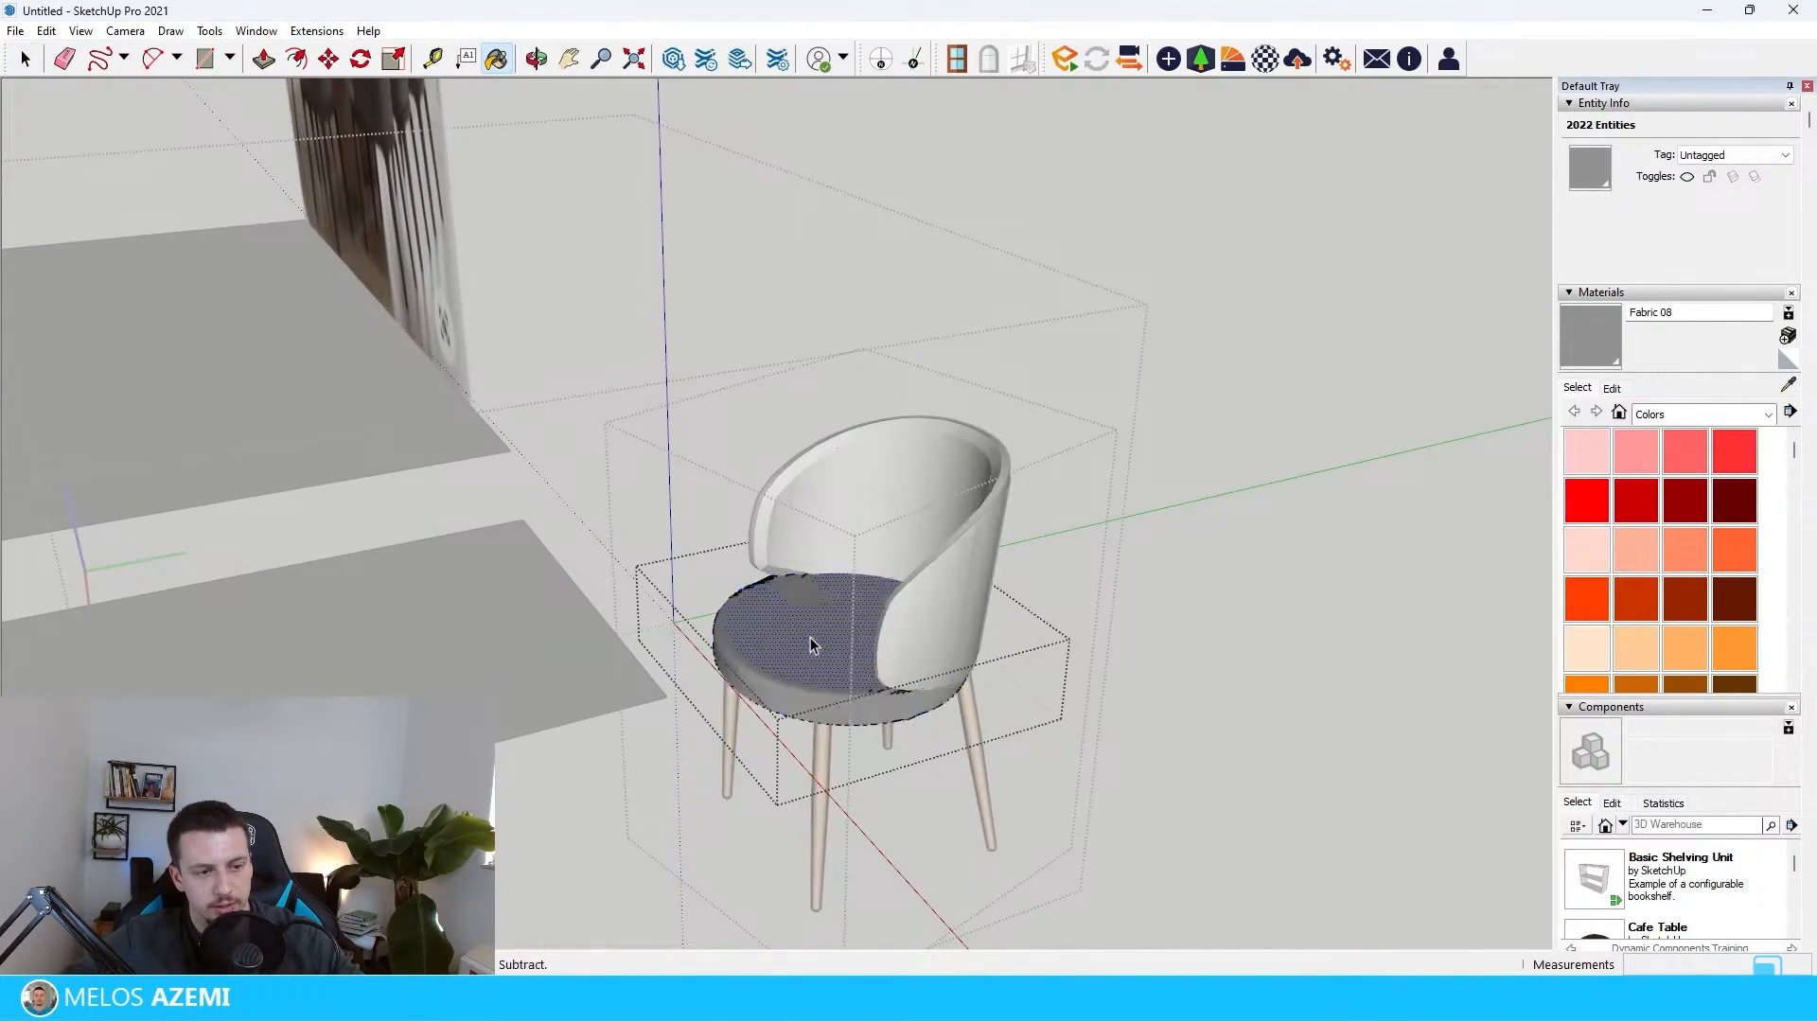
{"action": "scroll", "coordinate": [994, 596], "scroll_direction": "up", "scroll_amount": 6}
{"action": "scroll", "coordinate": [1078, 663], "scroll_direction": "down", "scroll_amount": 6}
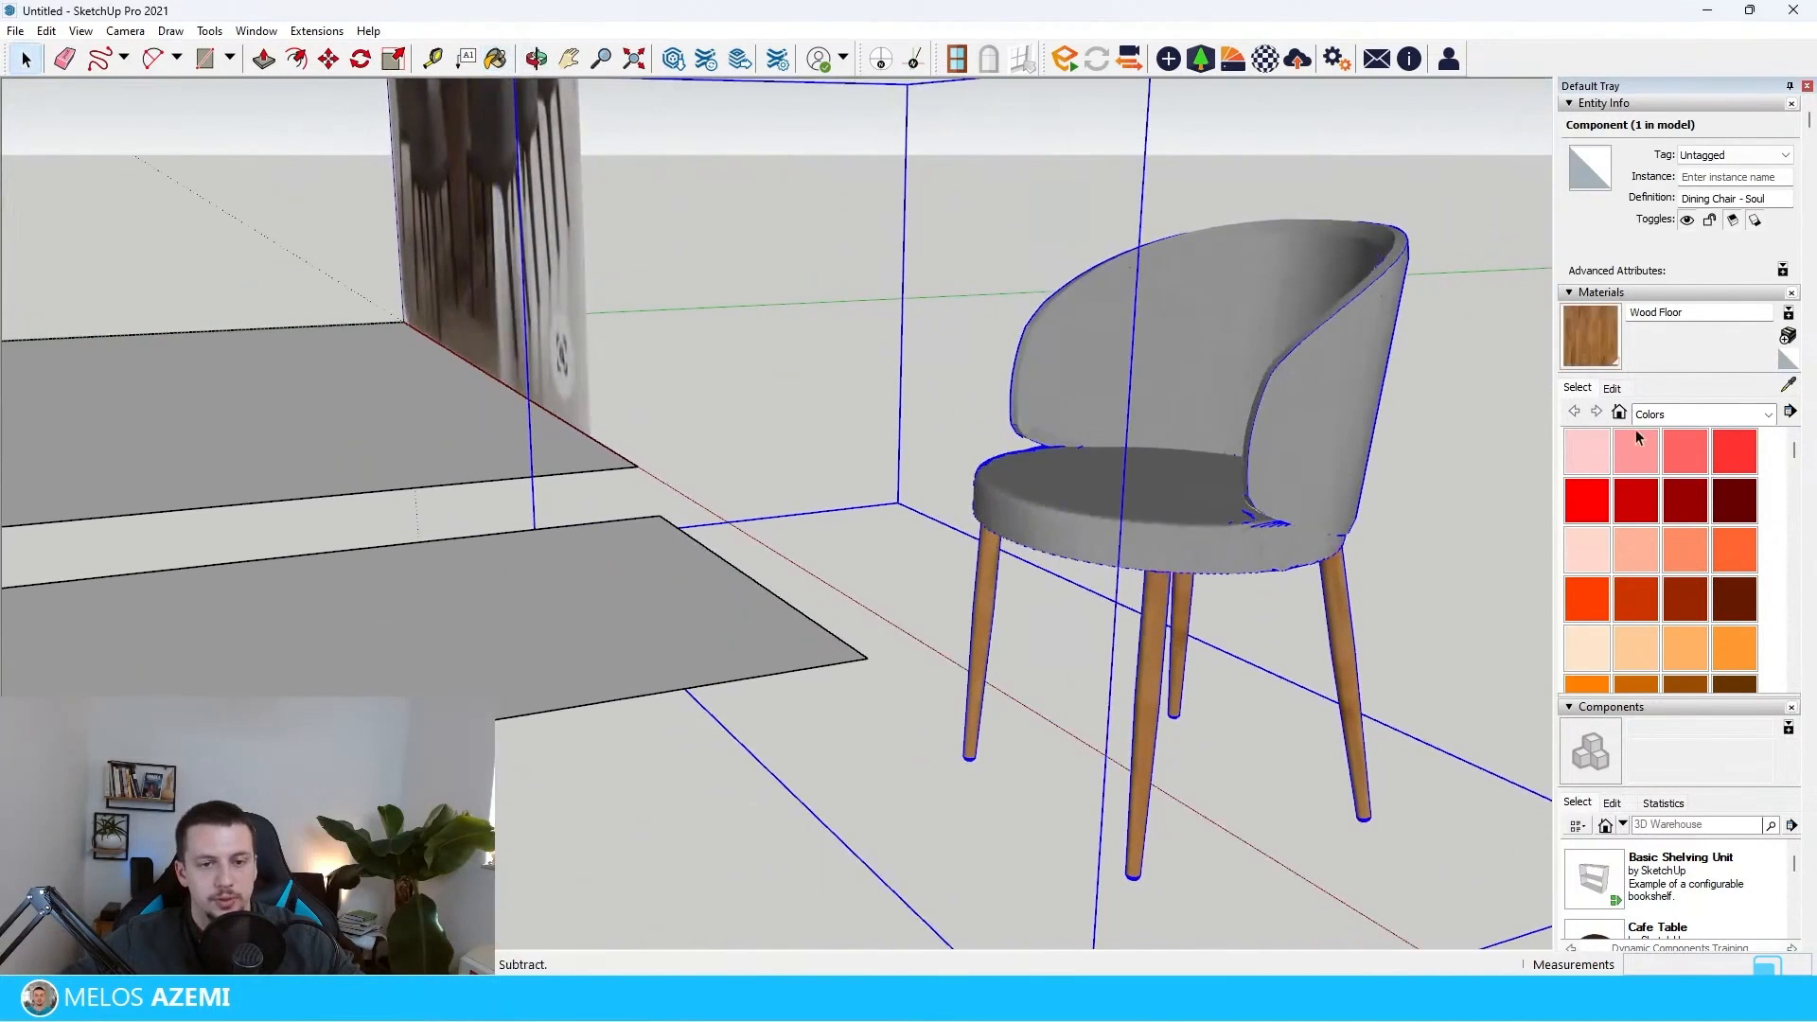
- Search 3D Warehouse for pendant lighting to hang above the oval table
{"action": "key", "text": "space"}
{"action": "scroll", "coordinate": [1178, 696], "scroll_direction": "down", "scroll_amount": 8}
{"action": "scroll", "coordinate": [1008, 655], "scroll_direction": "down", "scroll_amount": 5}
{"action": "left_click", "coordinate": [1008, 654]}
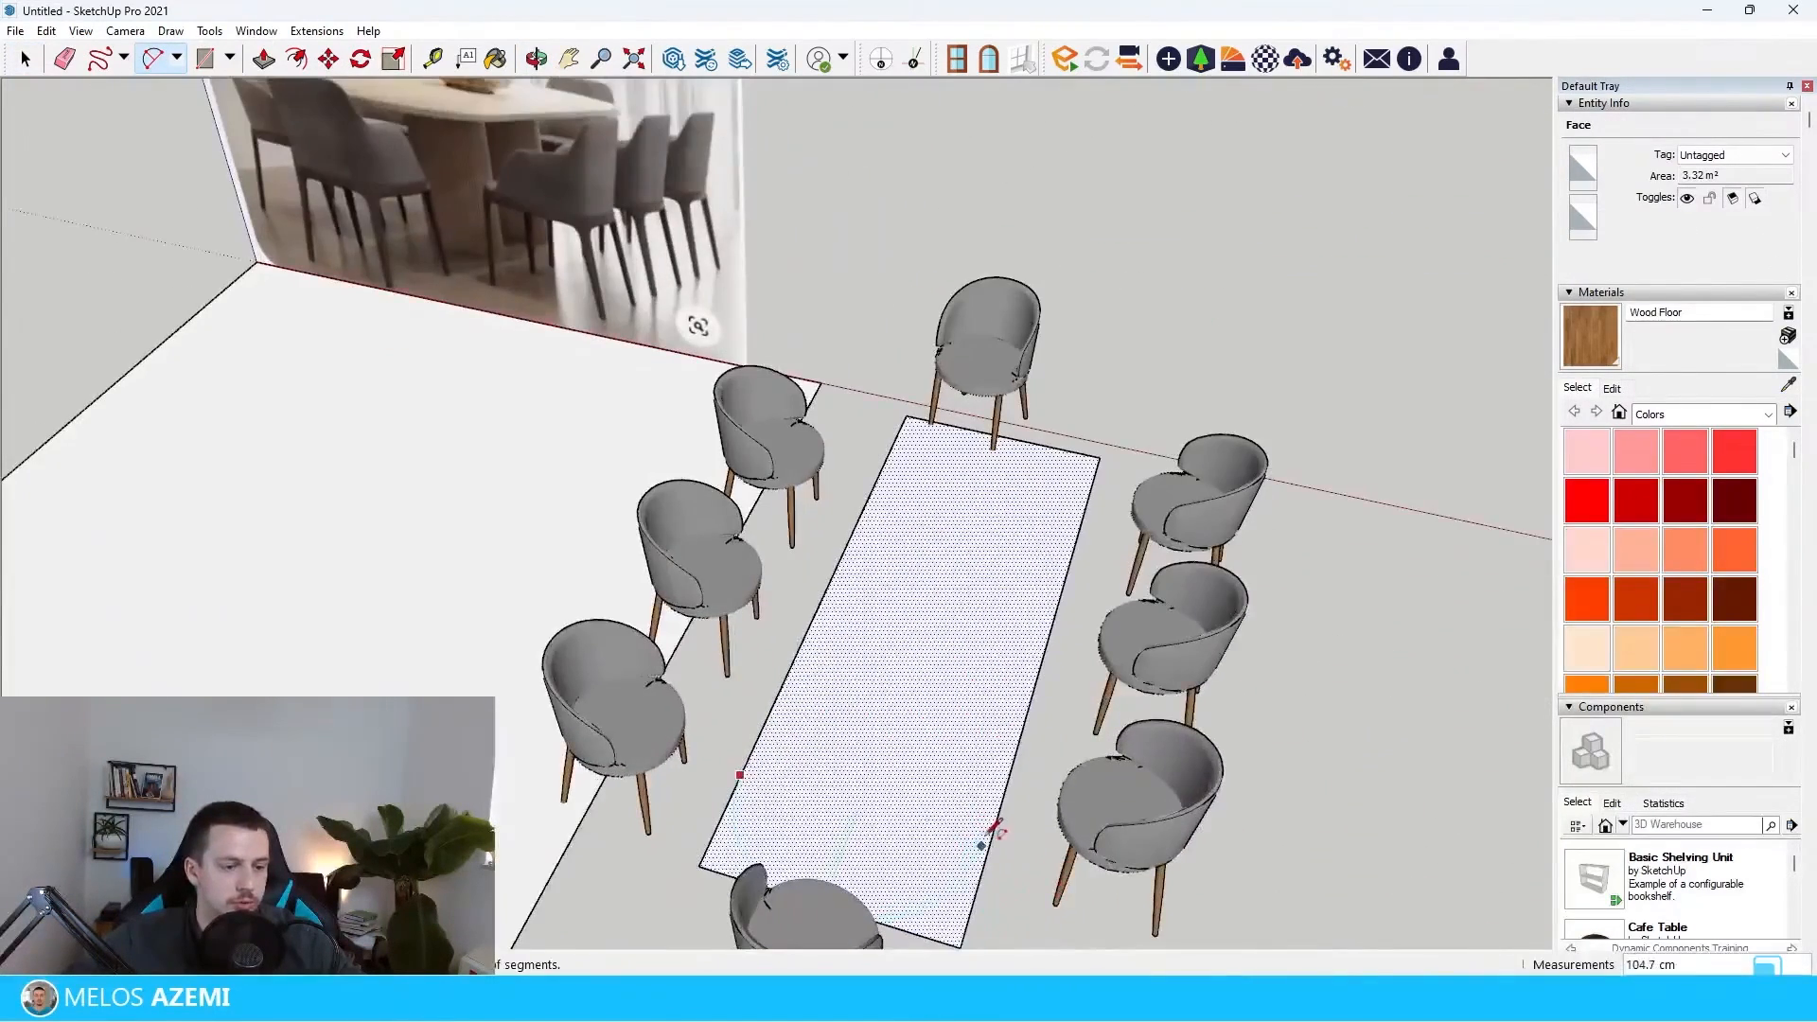
{"action": "middle_click_drag", "start_coordinate": [993, 834], "coordinate": [582, 823]}
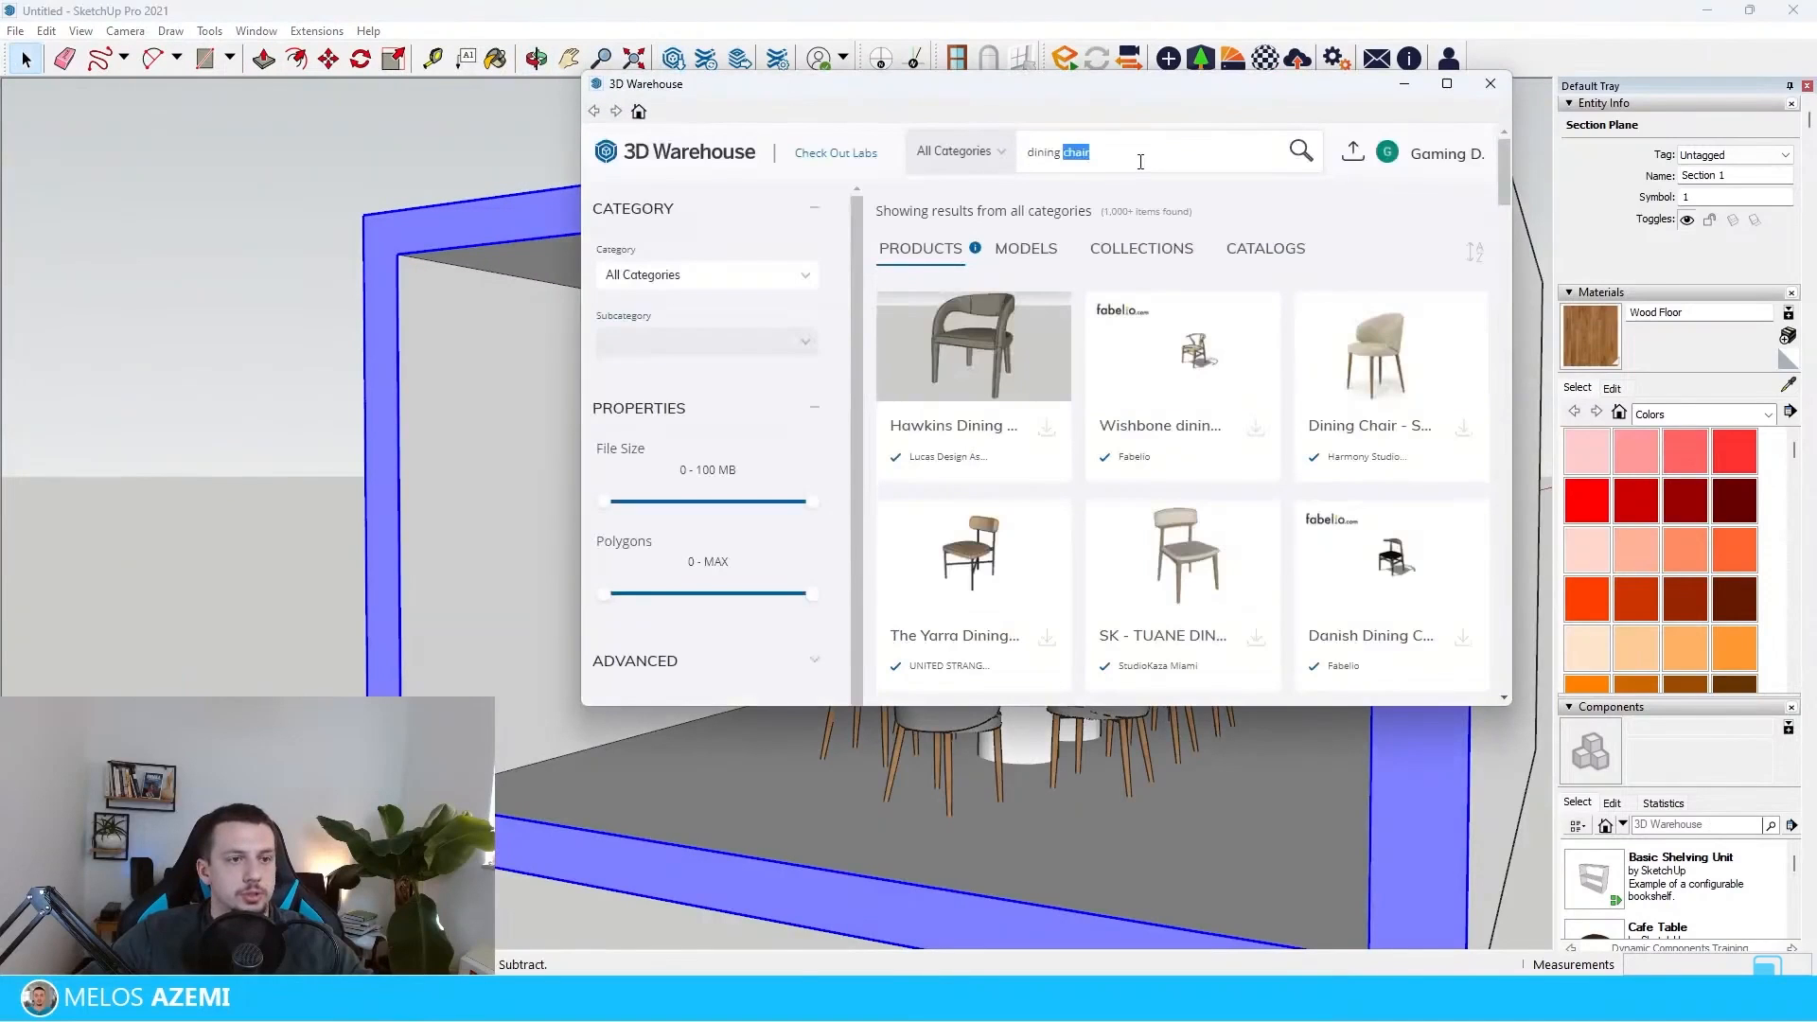
{"action": "type", "text": "ING"}
{"action": "key", "text": "Return"}
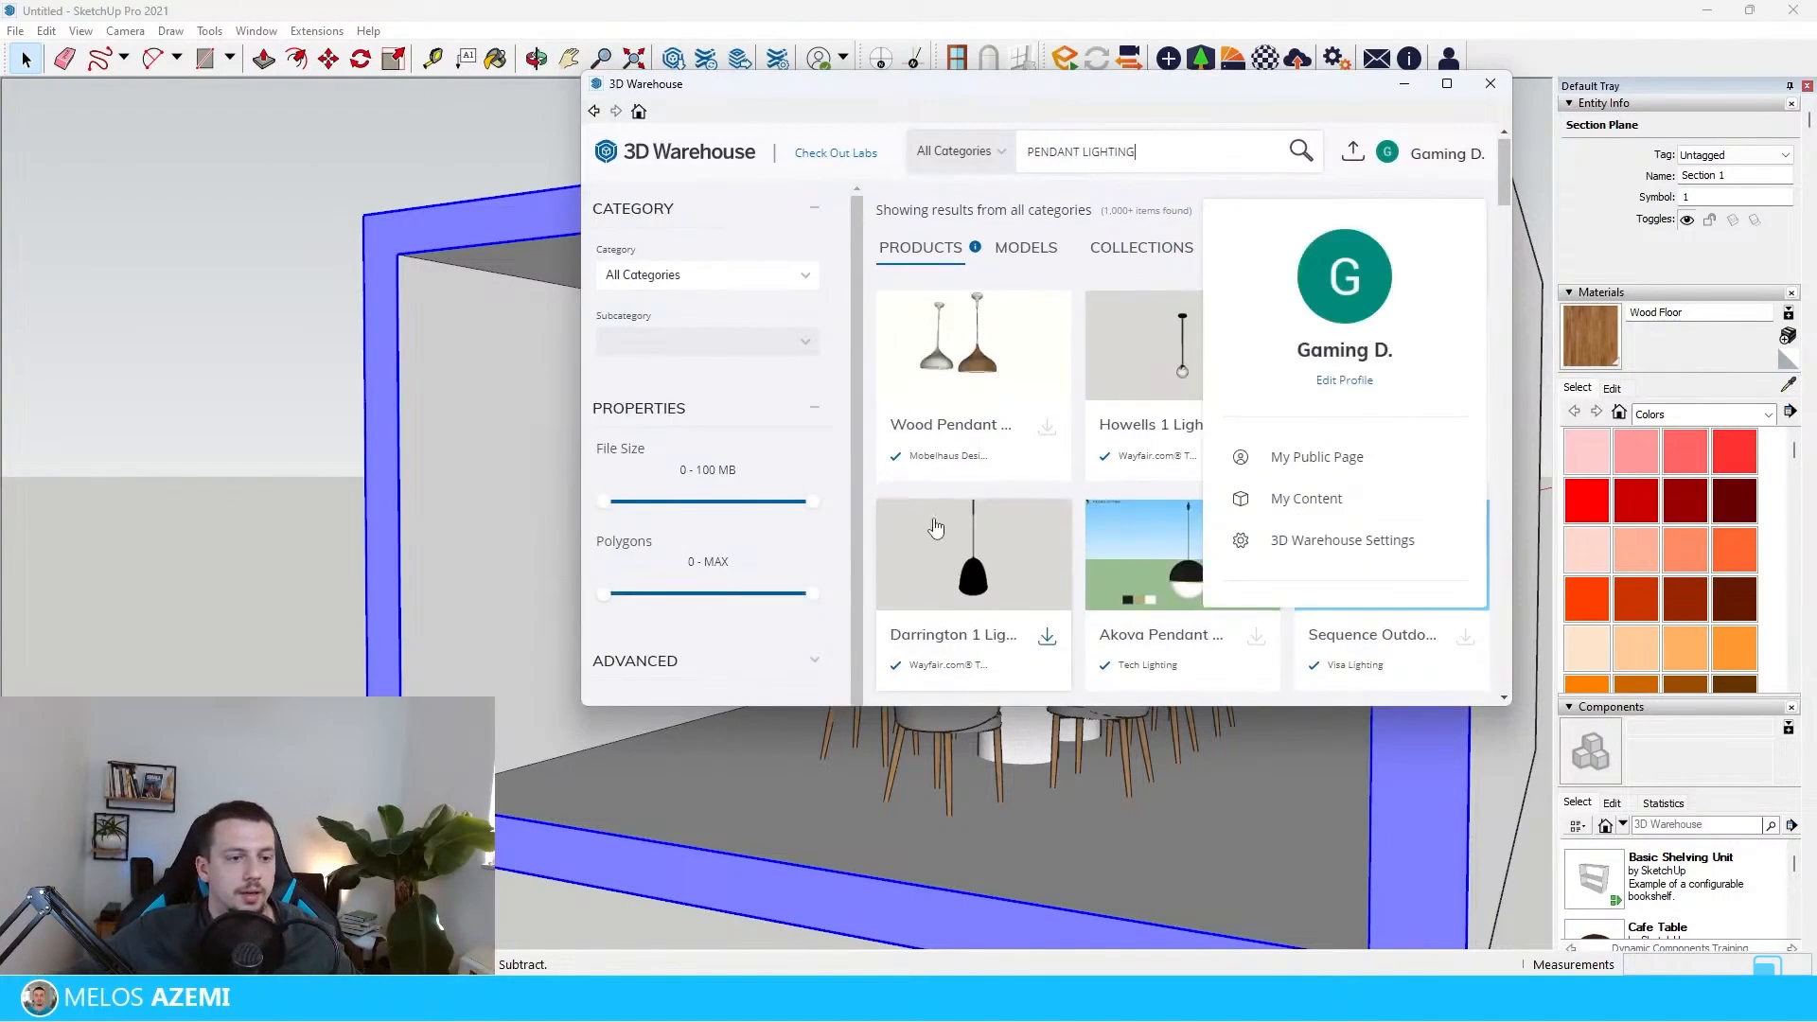
{"action": "scroll", "coordinate": [1135, 637], "scroll_direction": "down", "scroll_amount": 3}
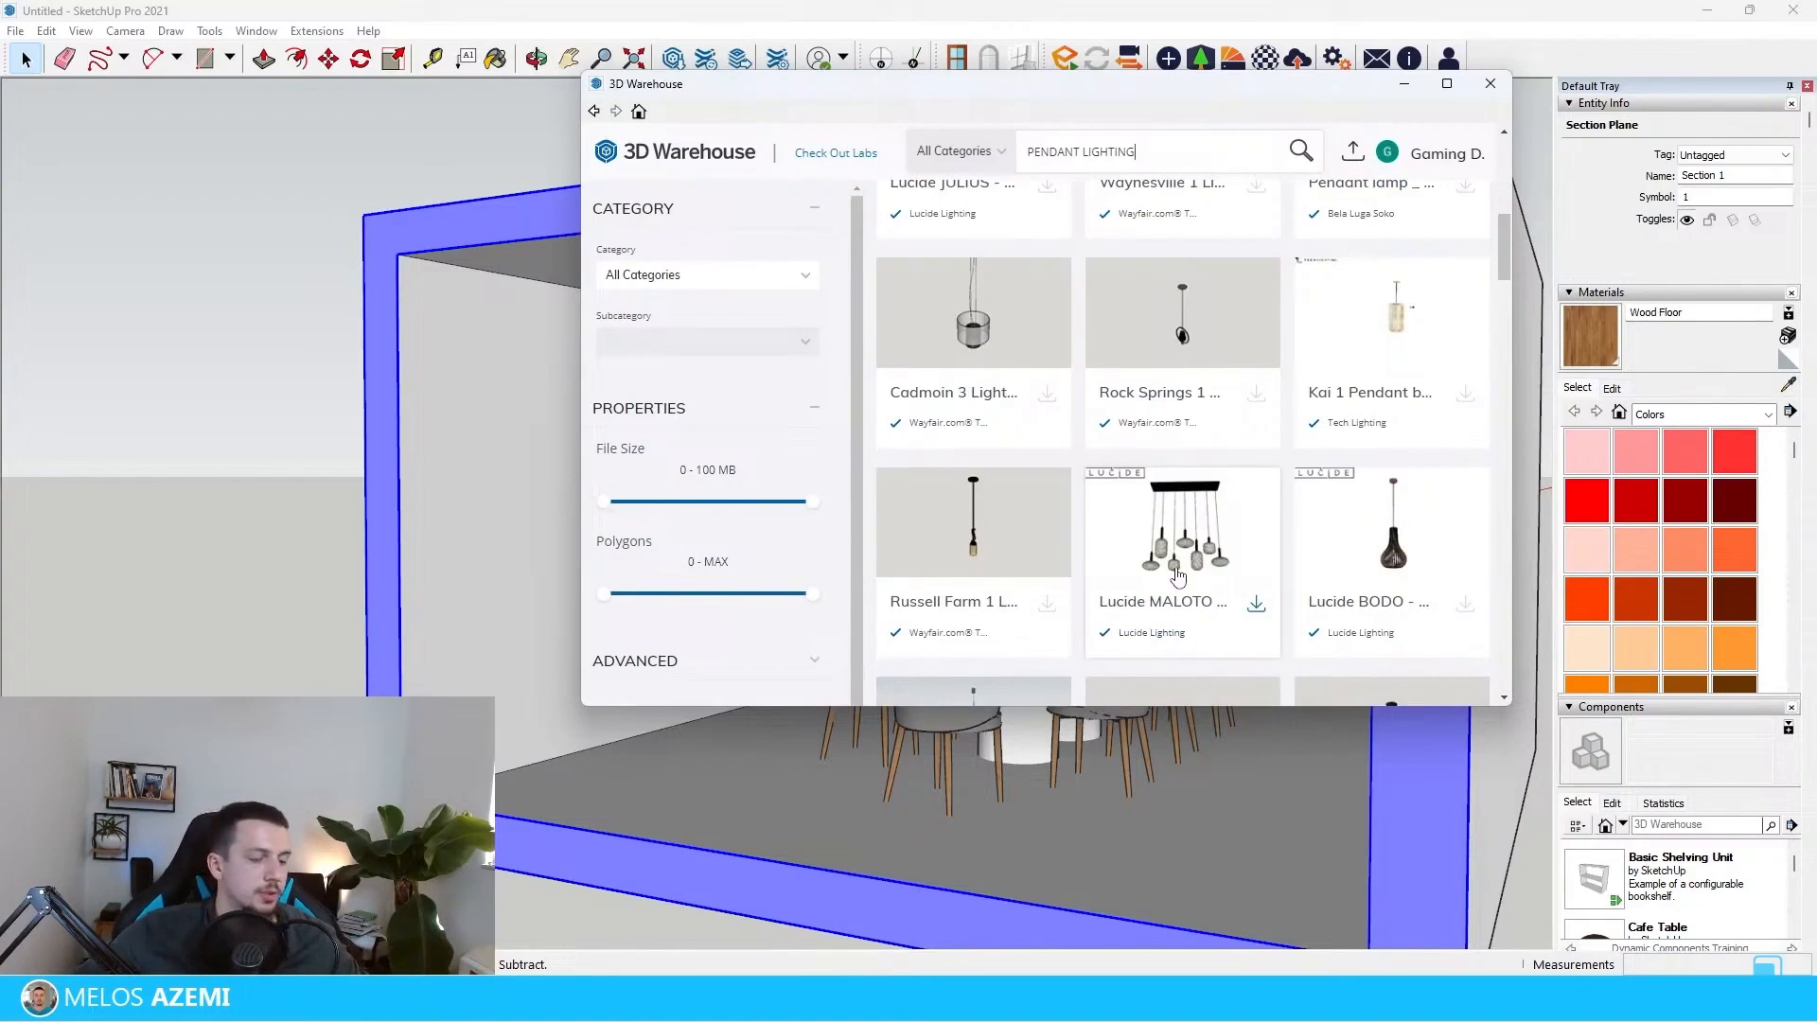
{"action": "scroll", "coordinate": [1176, 574], "scroll_direction": "down", "scroll_amount": 3}
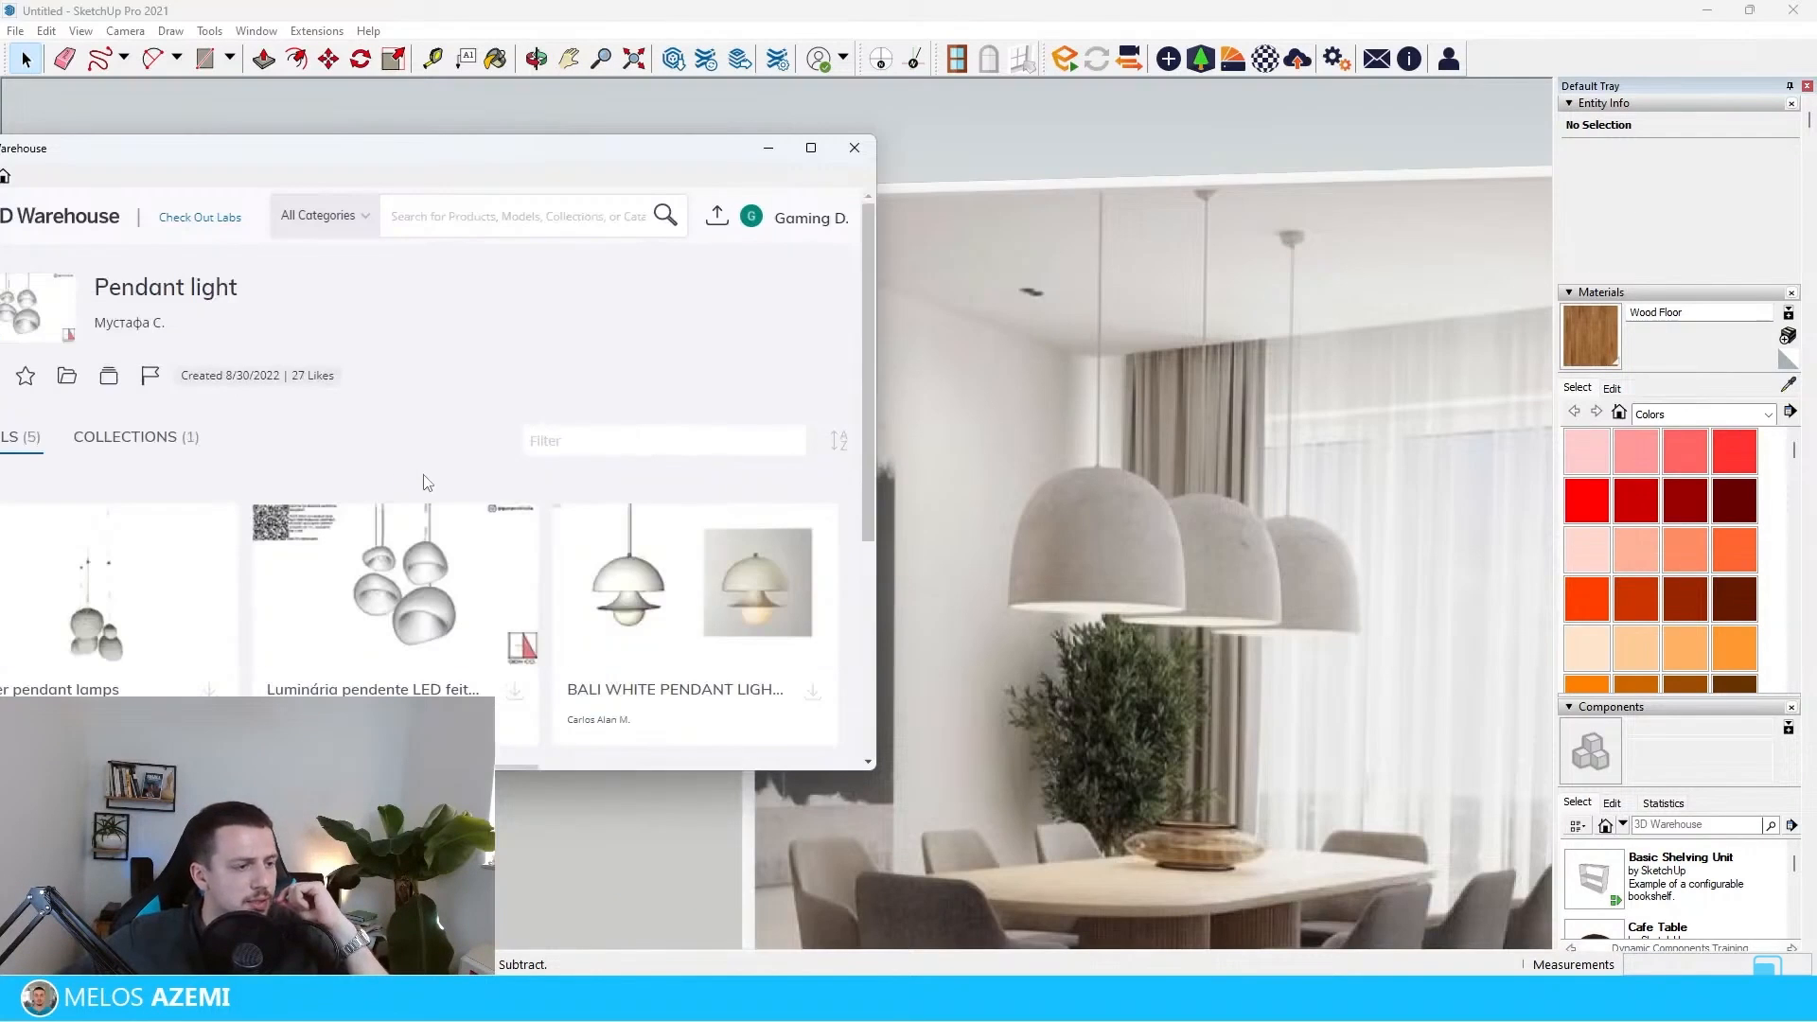
{"action": "left_click_drag", "start_coordinate": [584, 154], "coordinate": [686, 134]}
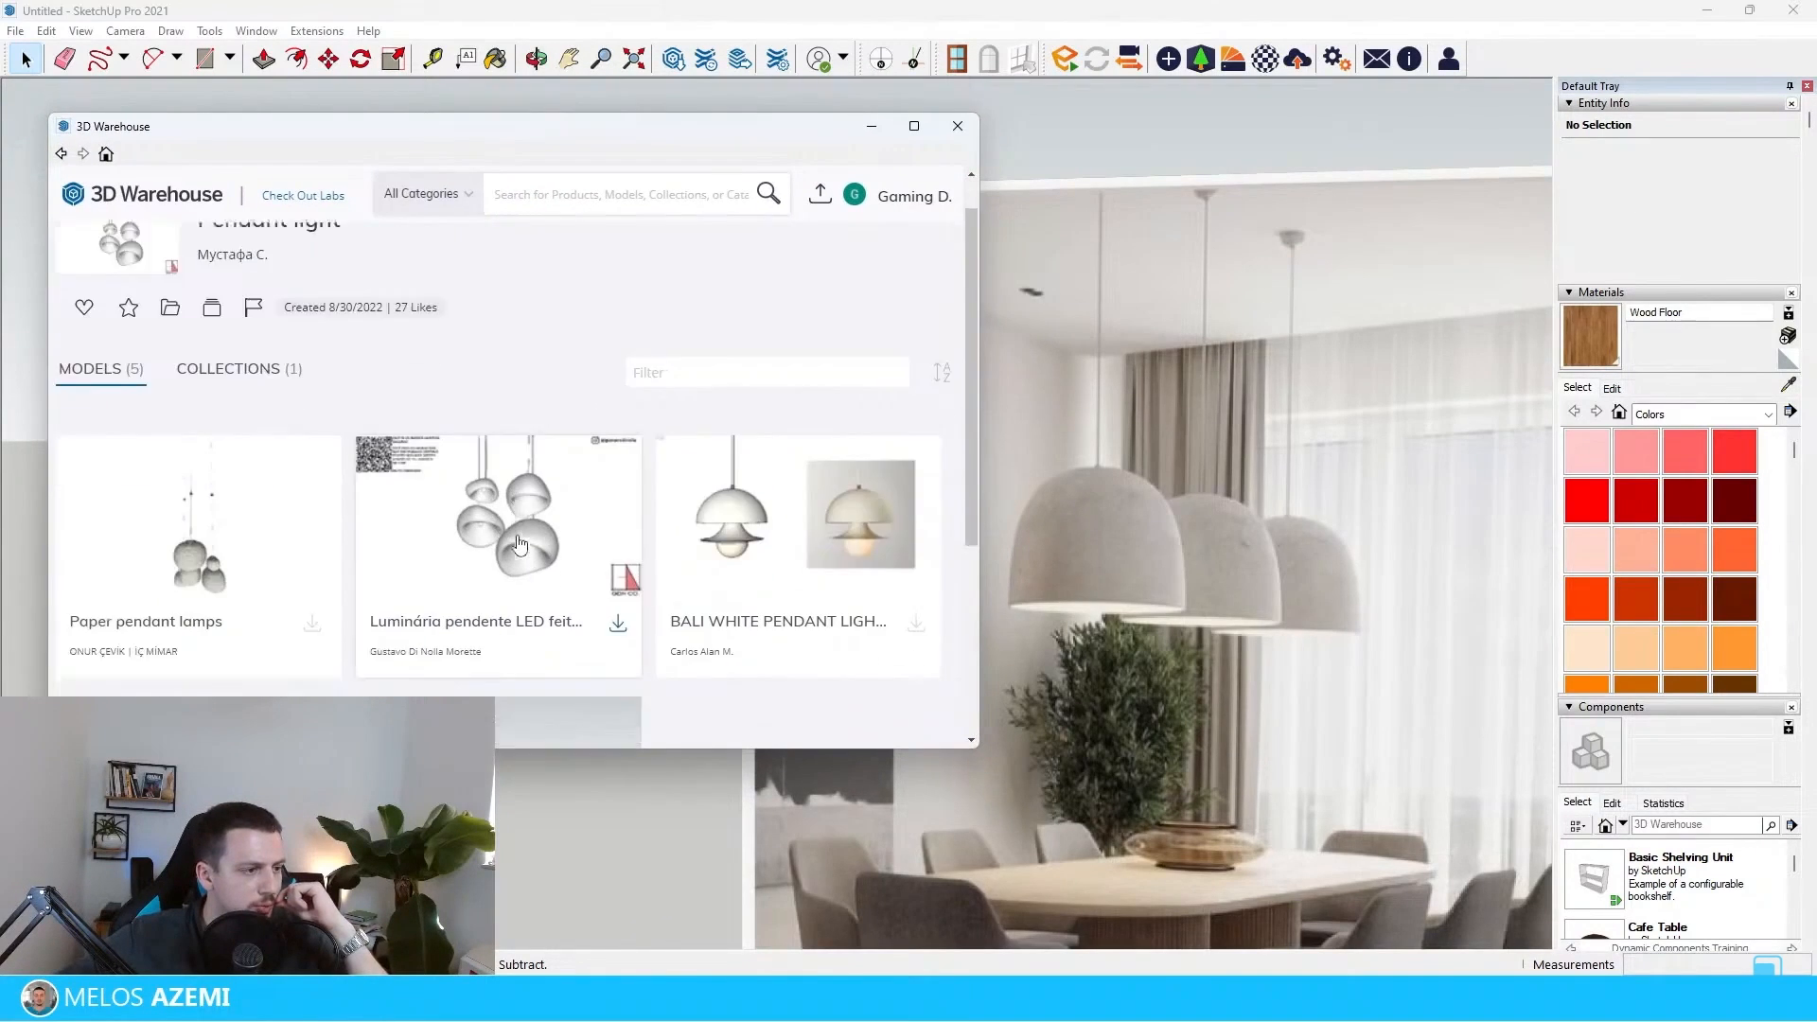
{"action": "scroll", "coordinate": [740, 728], "scroll_direction": "up", "scroll_amount": 5}
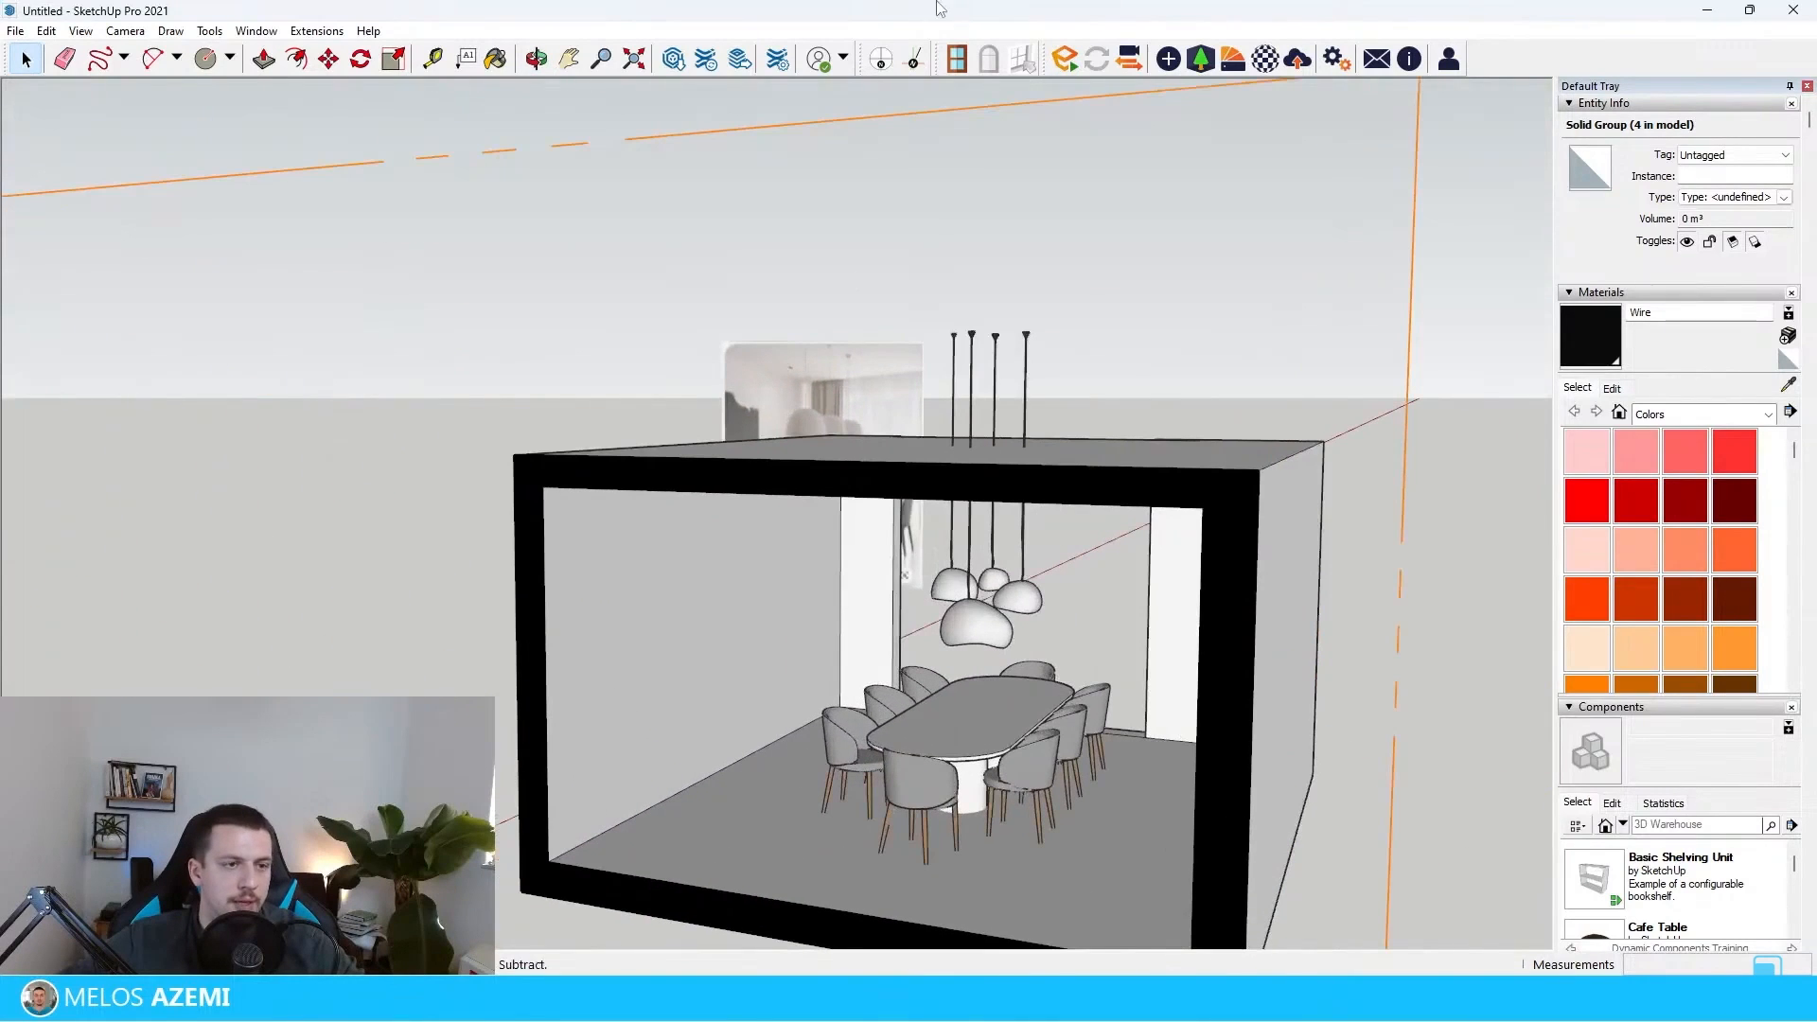
- Place the black-and-white painting asset from Enscape's library on the side wall
{"action": "left_click", "coordinate": [1201, 58]}
{"action": "type", "text": "PAINTING"}
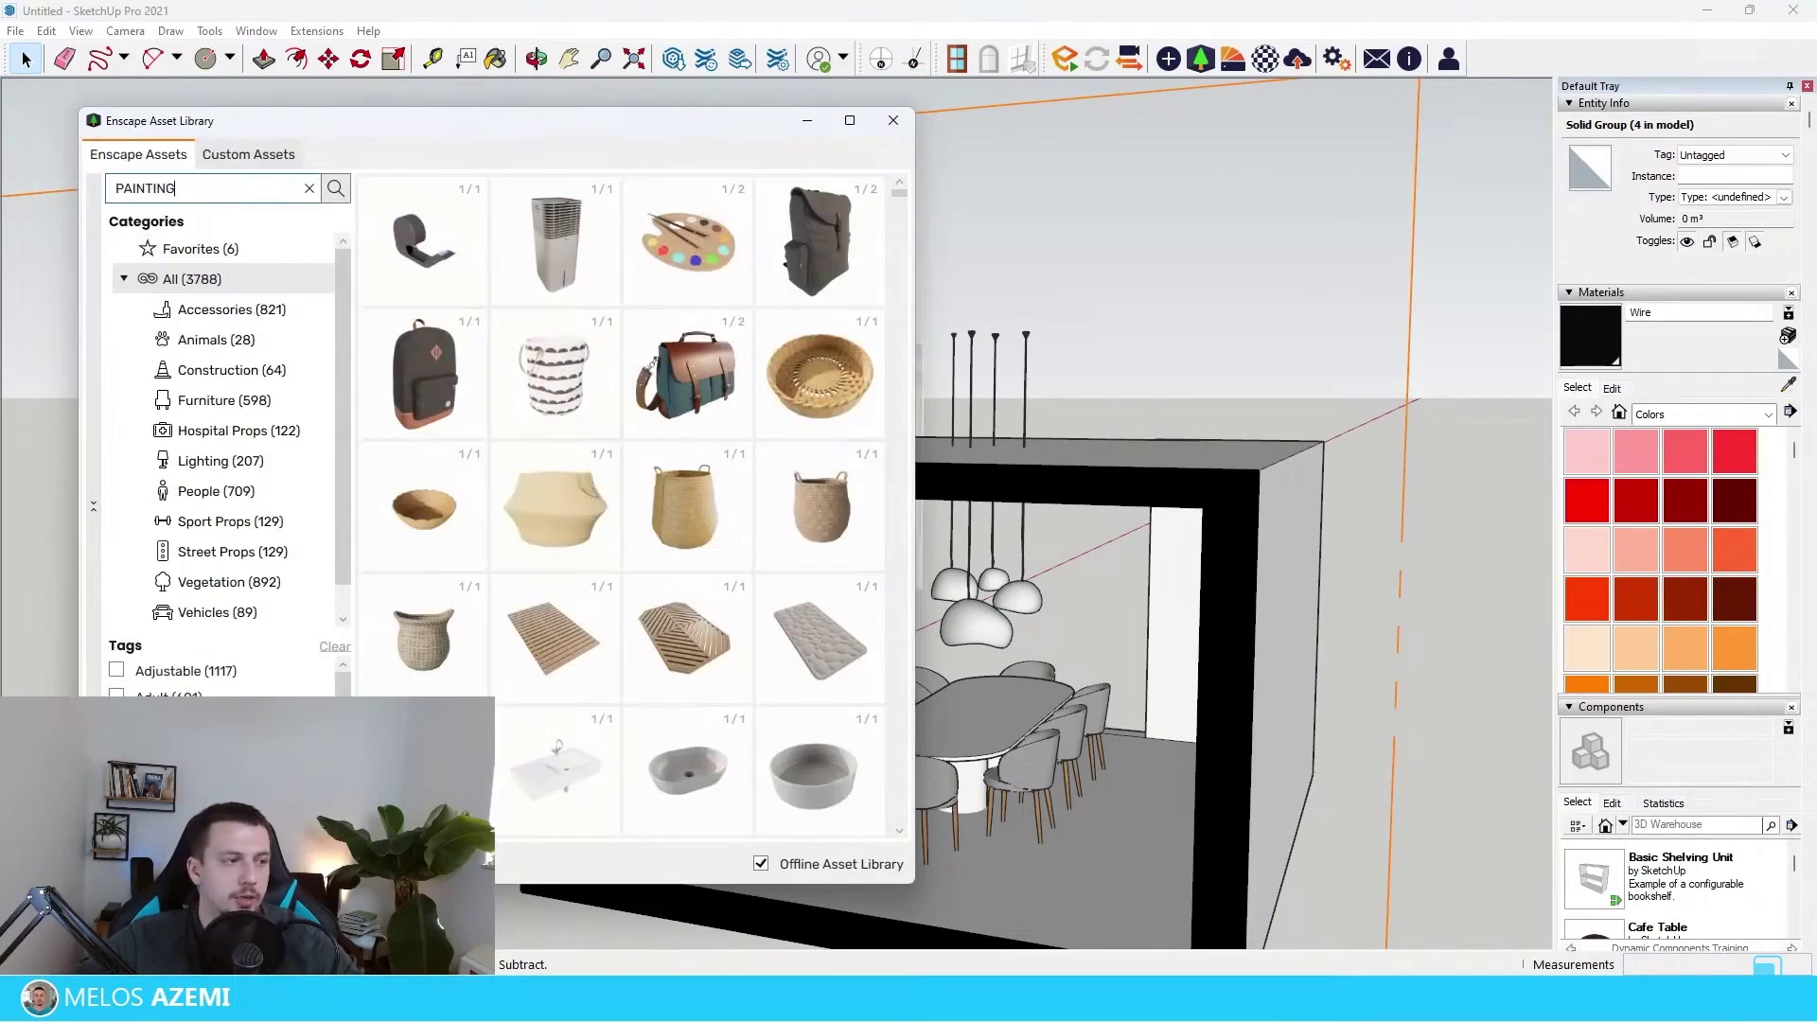
{"action": "key", "text": "Return"}
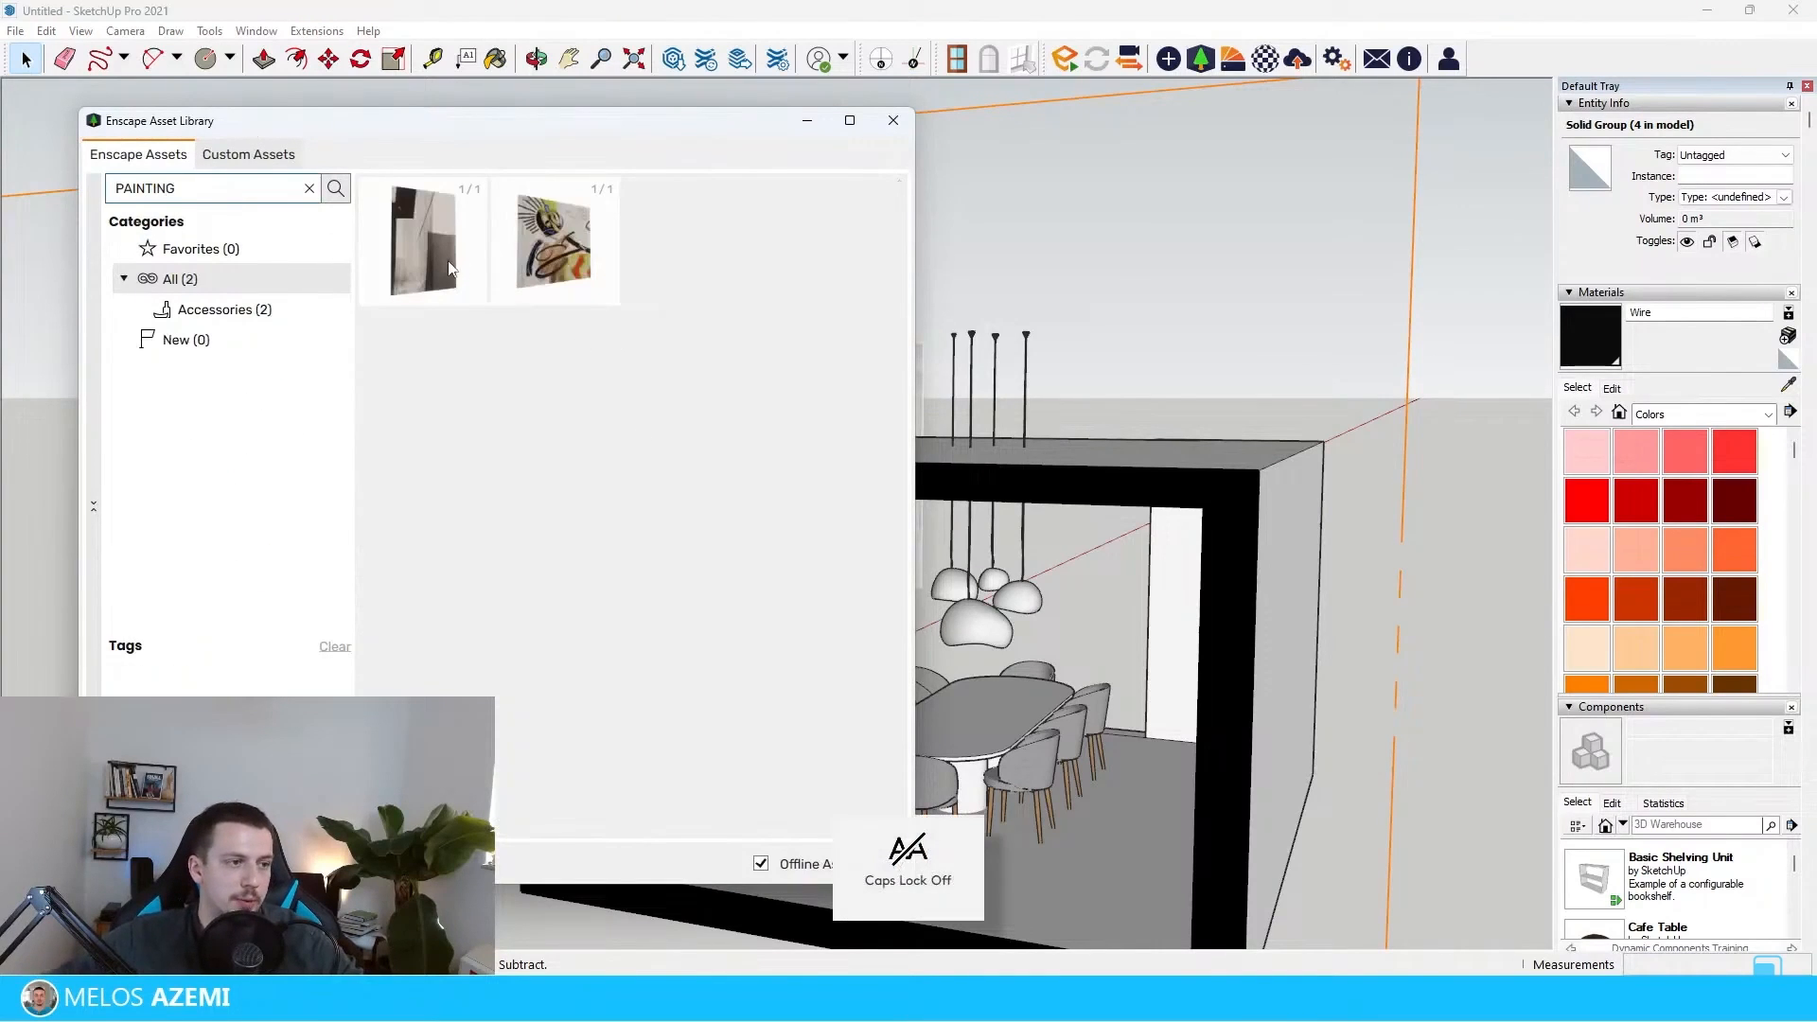
{"action": "left_click", "coordinate": [431, 253]}
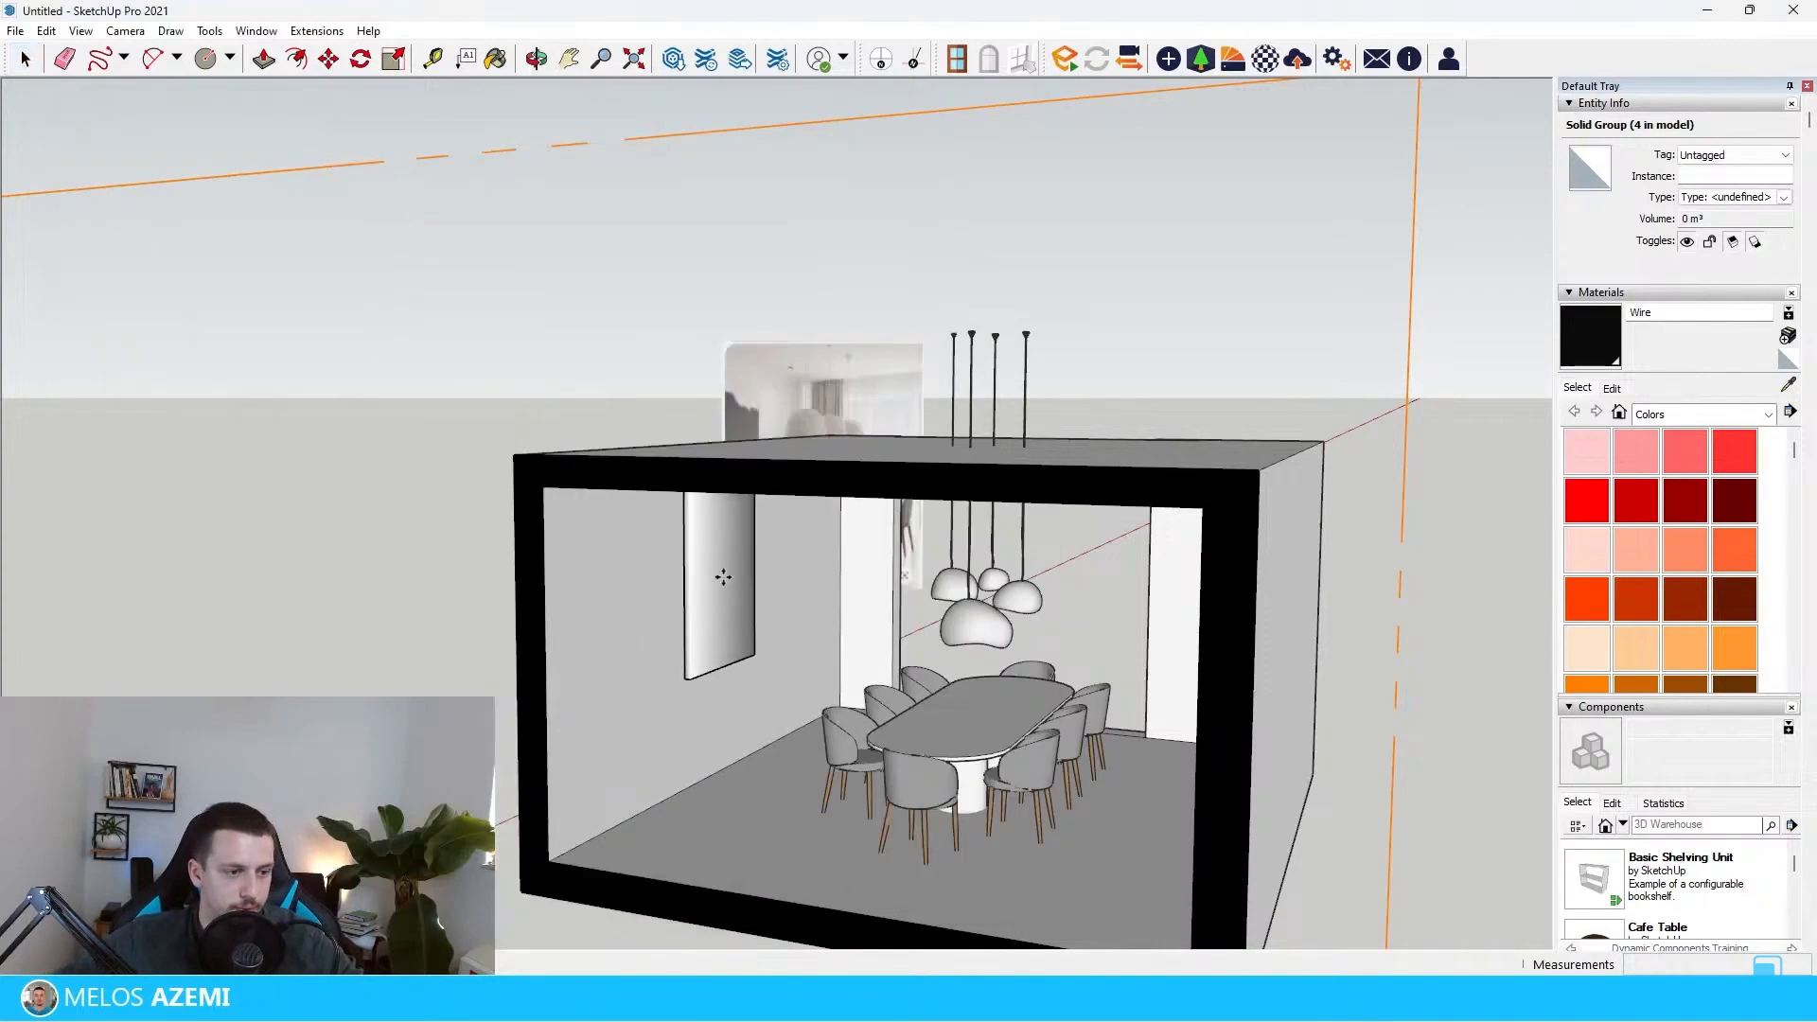
{"action": "scroll", "coordinate": [785, 546], "scroll_direction": "up", "scroll_amount": 4}
{"action": "left_click", "coordinate": [785, 545]}
{"action": "scroll", "coordinate": [784, 545], "scroll_direction": "down", "scroll_amount": 2}
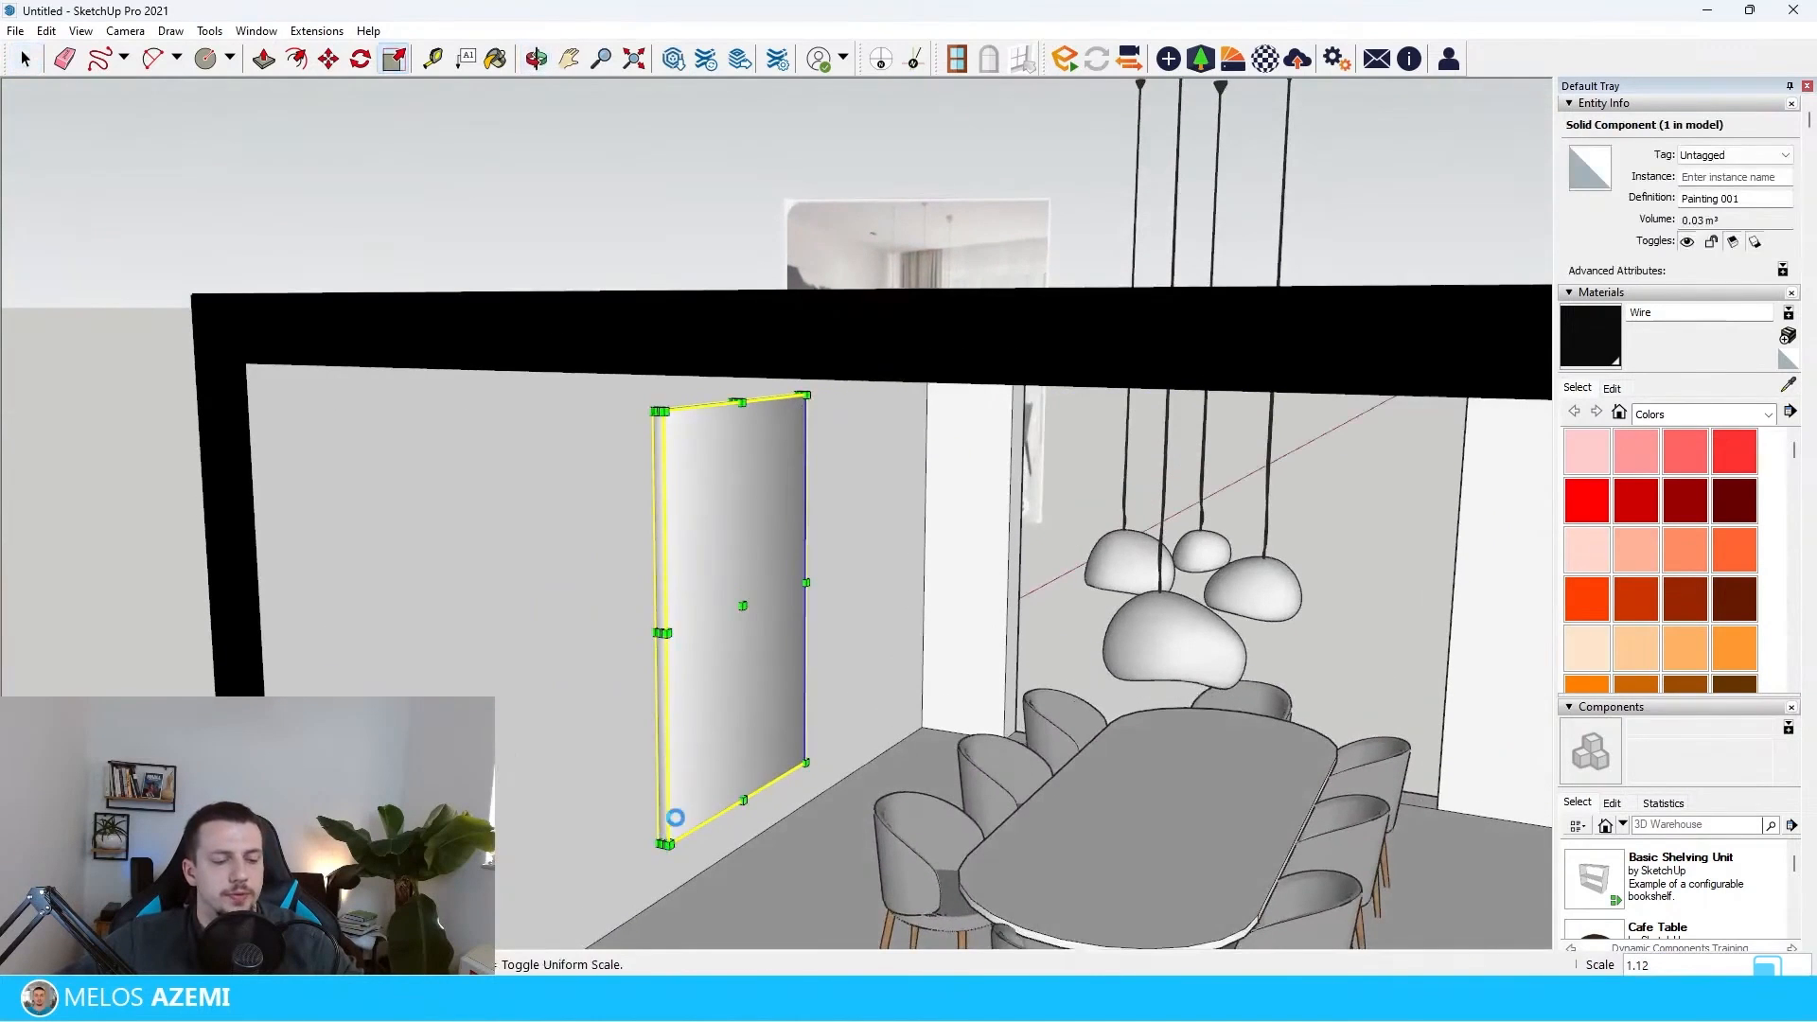
{"action": "scroll", "coordinate": [993, 640], "scroll_direction": "down", "scroll_amount": 4}
{"action": "mouse_move", "coordinate": [907, 651]}
{"action": "middle_mouse_down"}
{"action": "mouse_move", "coordinate": [993, 639]}
{"action": "mouse_move", "coordinate": [1101, 684]}
{"action": "middle_mouse_up"}
{"action": "scroll", "coordinate": [867, 821], "scroll_direction": "up", "scroll_amount": 5}
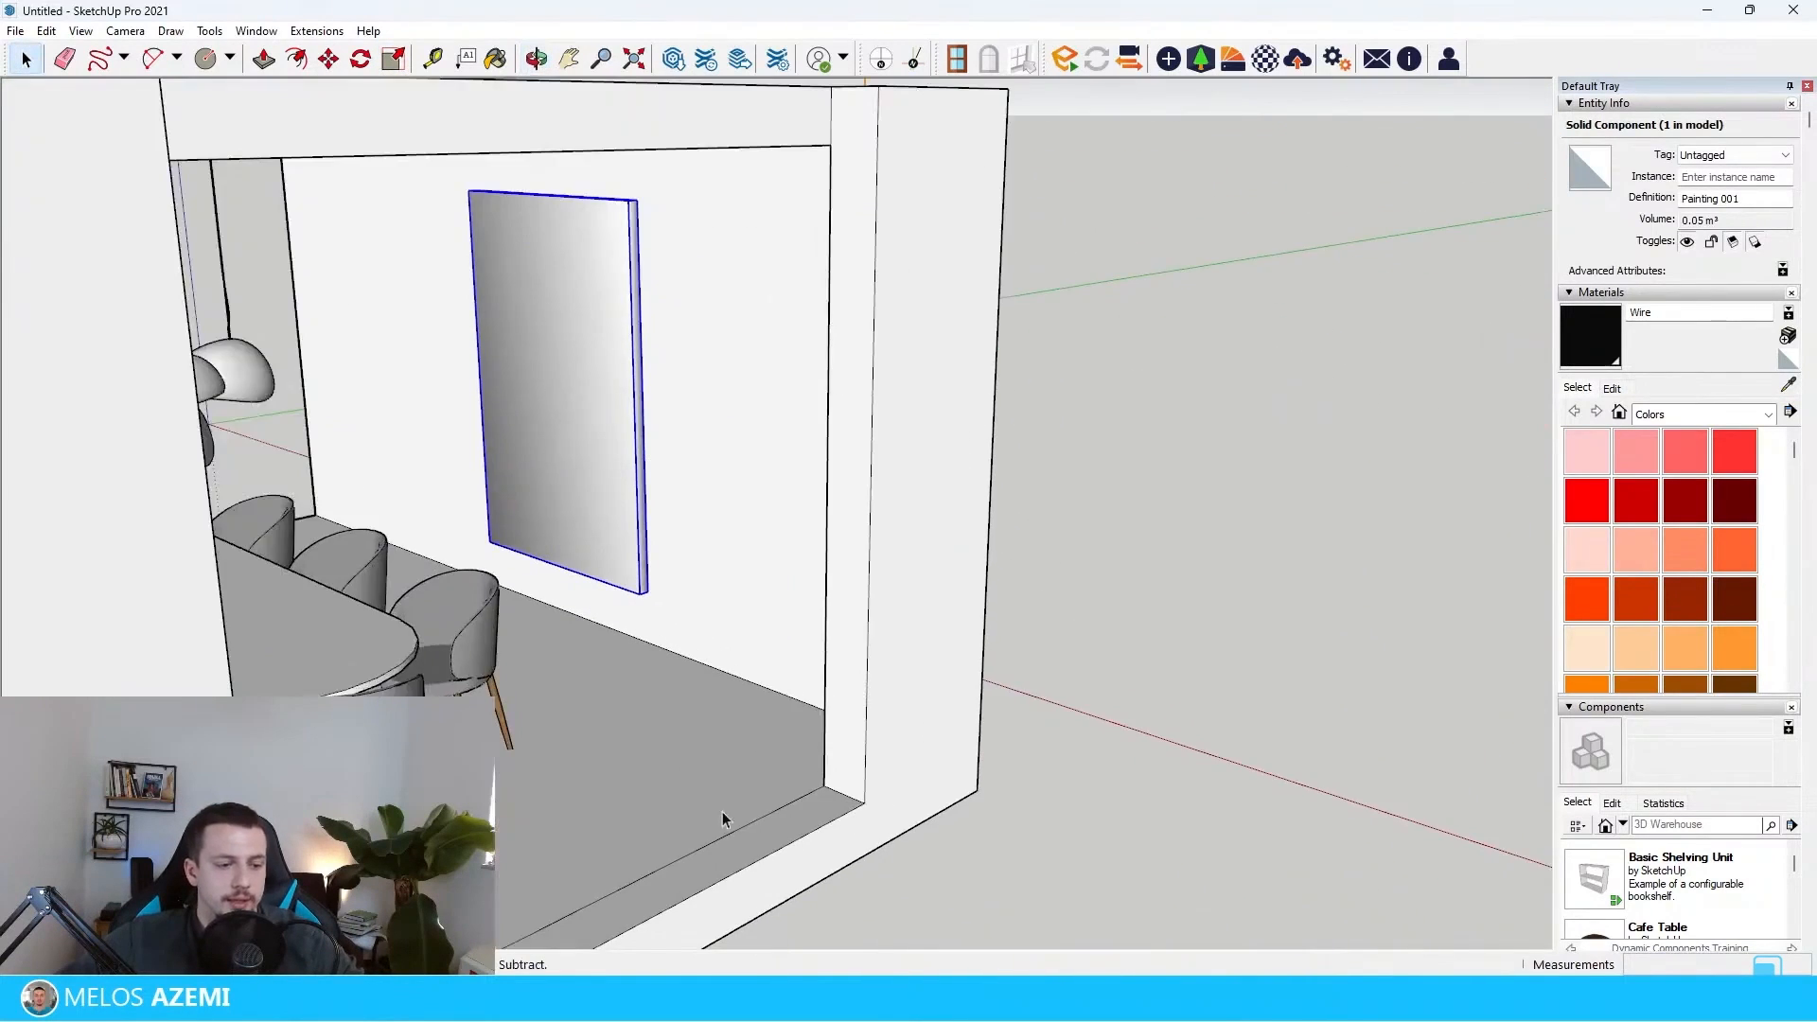
{"action": "scroll", "coordinate": [867, 822], "scroll_direction": "up", "scroll_amount": 4}
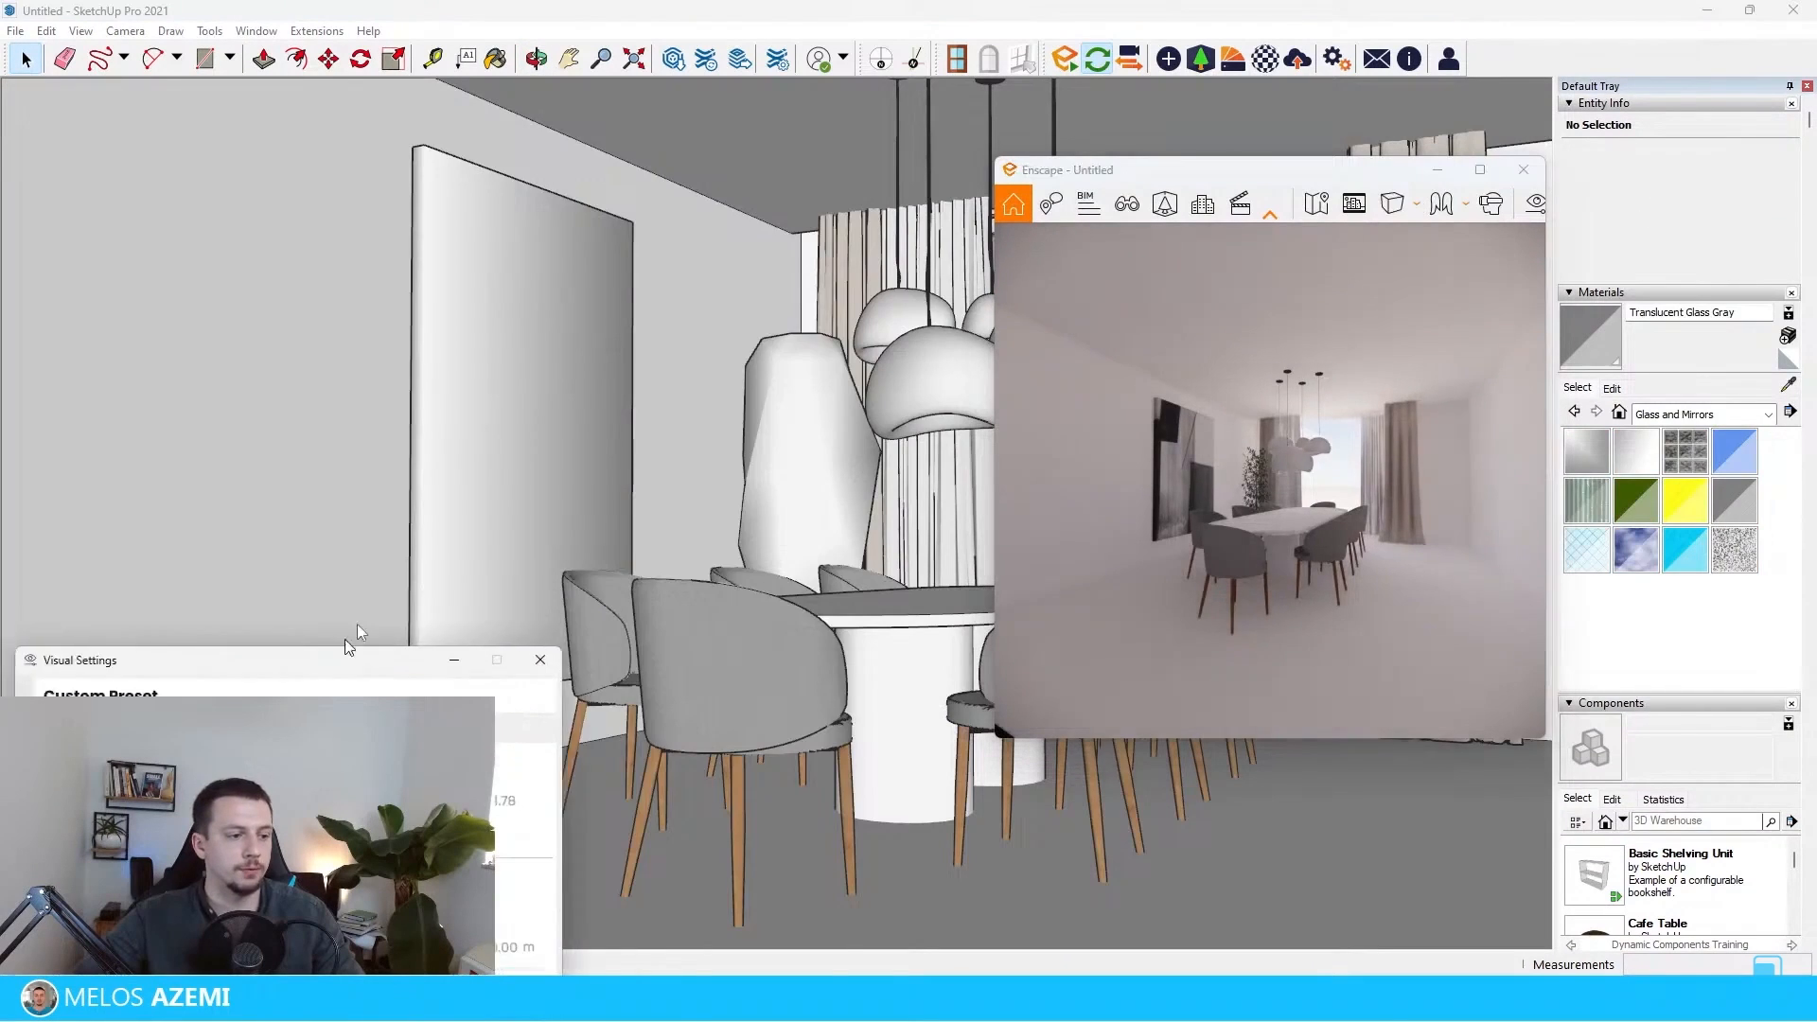
{"action": "type", "text": "2000"}
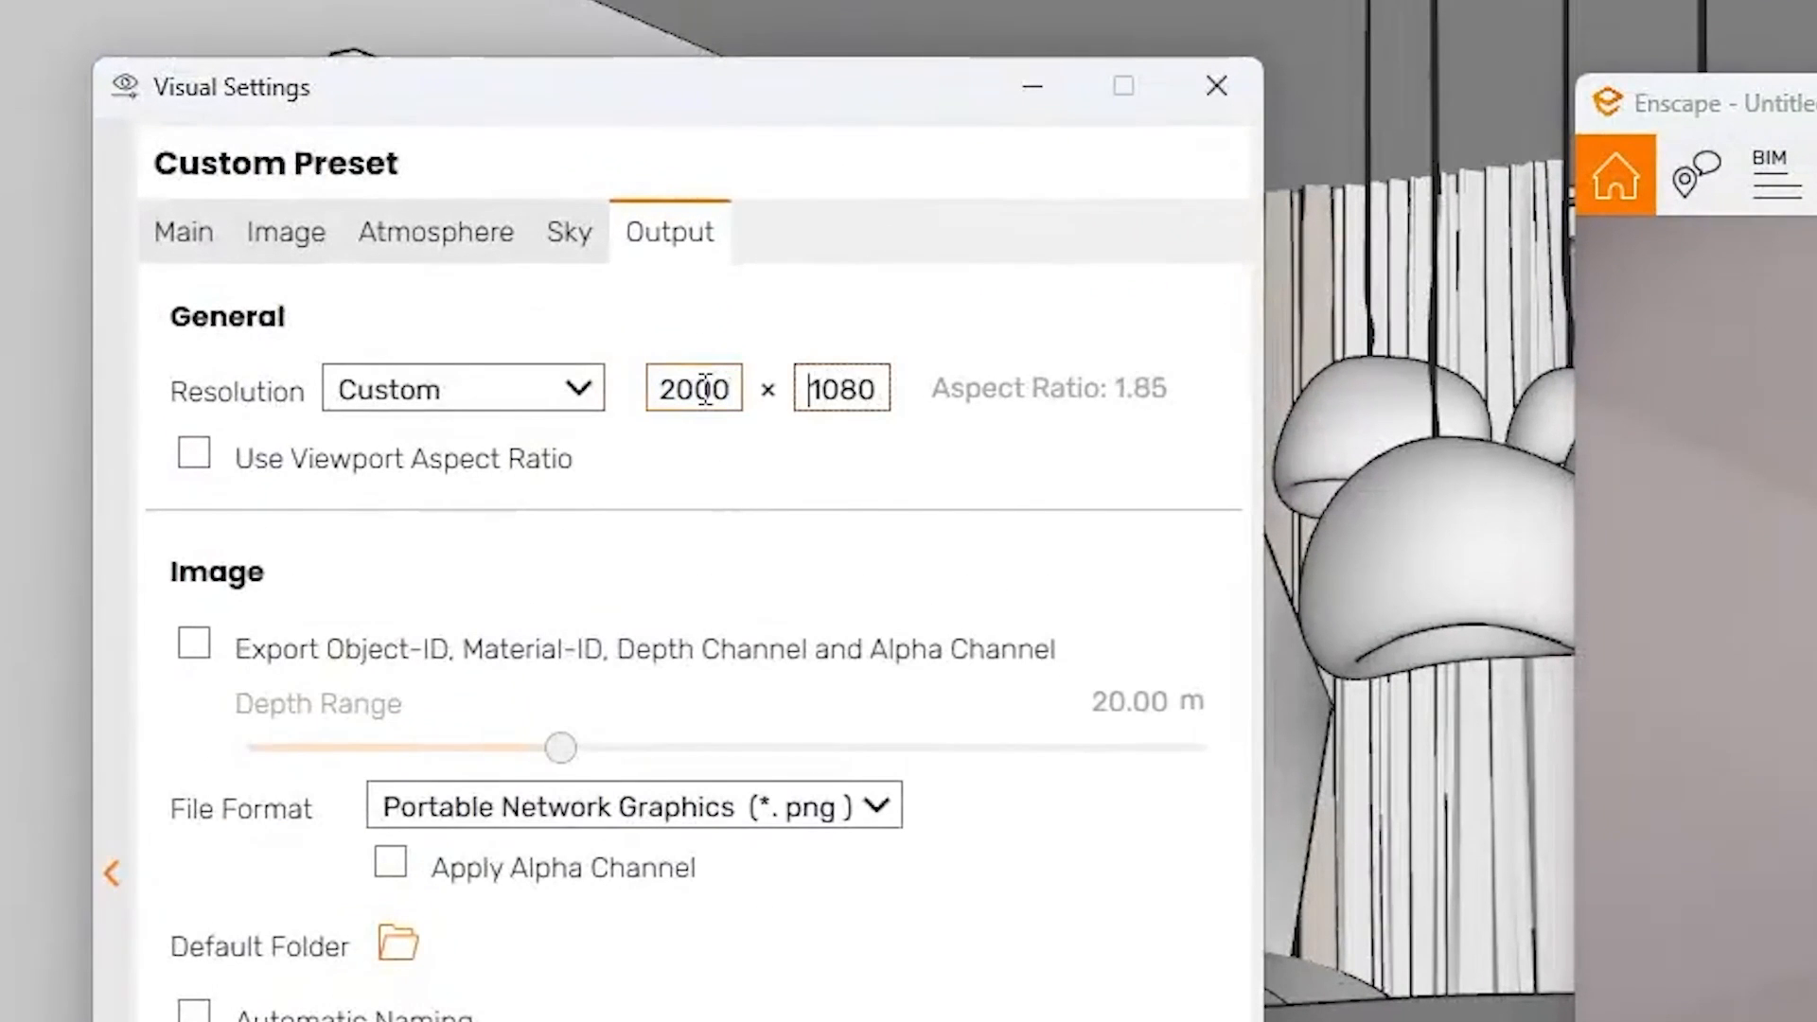
{"action": "type", "text": "0"}
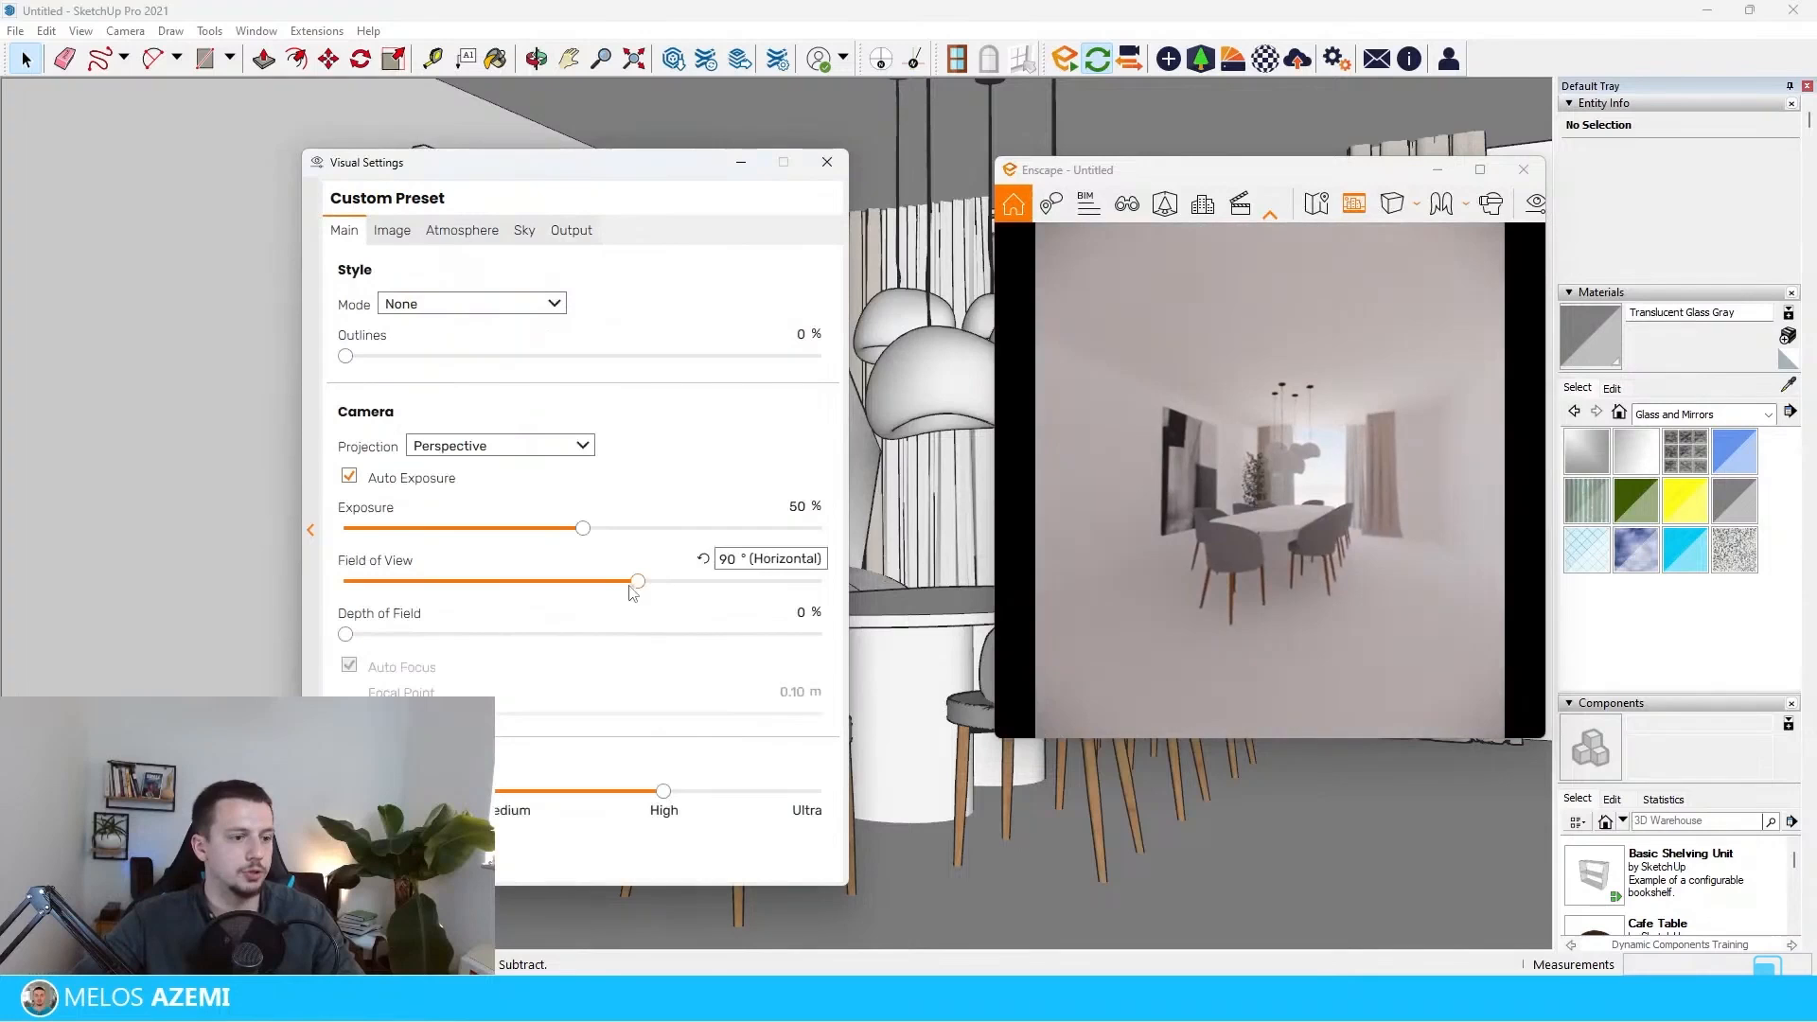
- Narrow the camera field of view to 51° and dock Enscape beside SketchUp
{"action": "left_click_drag", "start_coordinate": [635, 583], "coordinate": [493, 584]}
{"action": "left_click_drag", "start_coordinate": [1248, 170], "coordinate": [1526, 246]}
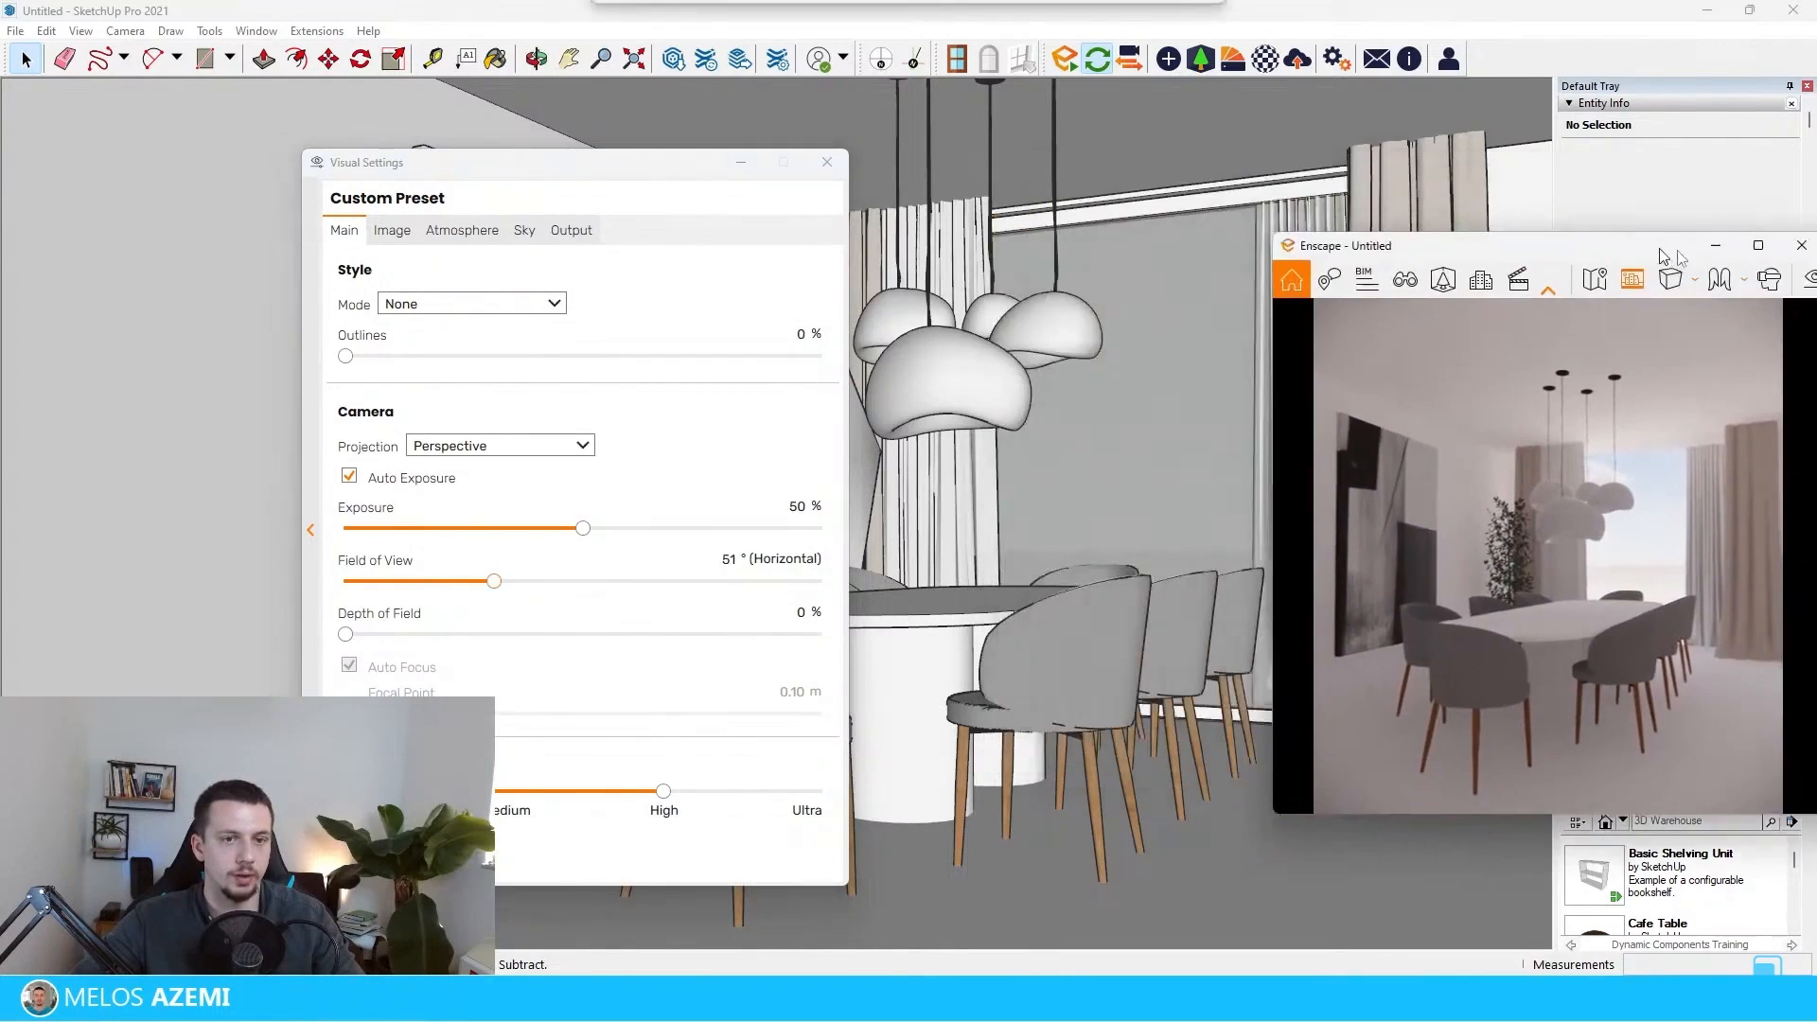
{"action": "left_click_drag", "start_coordinate": [1664, 249], "coordinate": [1810, 426]}
{"action": "left_click", "coordinate": [256, 171]}
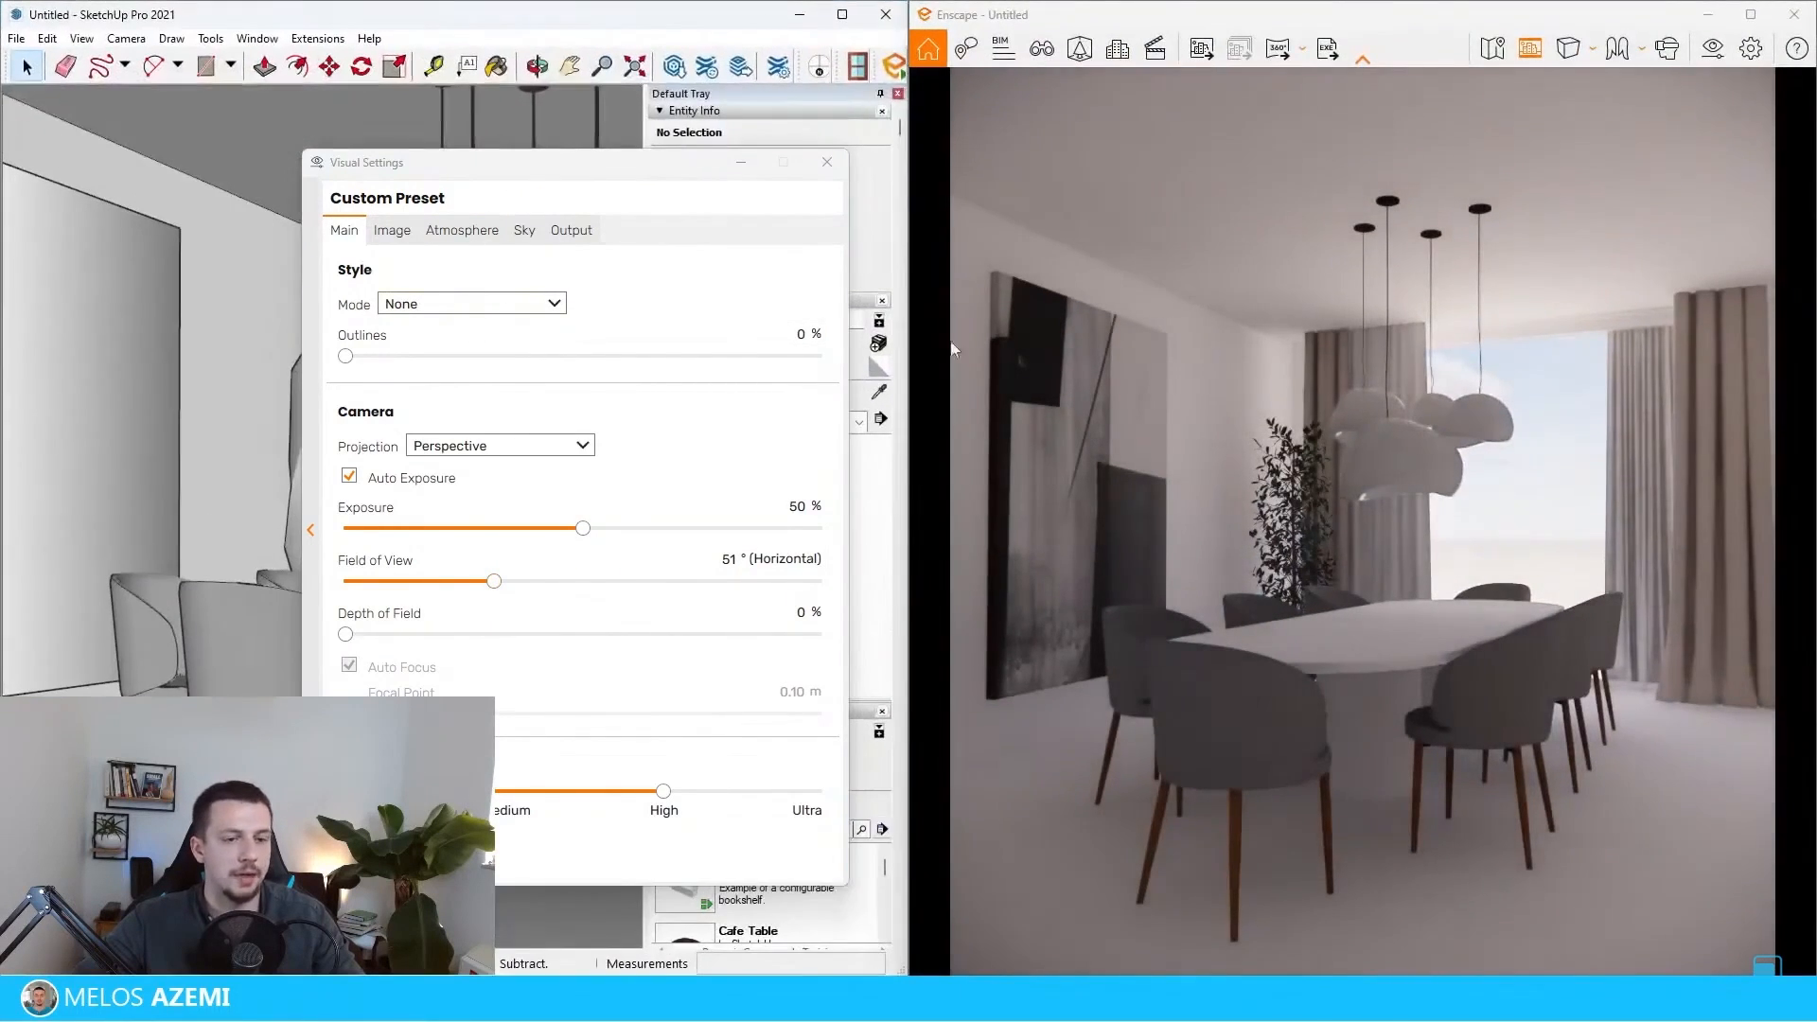
- Close the visual settings and select the tall wall panel from outside the room
{"action": "left_click", "coordinate": [826, 162]}
{"action": "scroll", "coordinate": [284, 426], "scroll_direction": "down", "scroll_amount": 5}
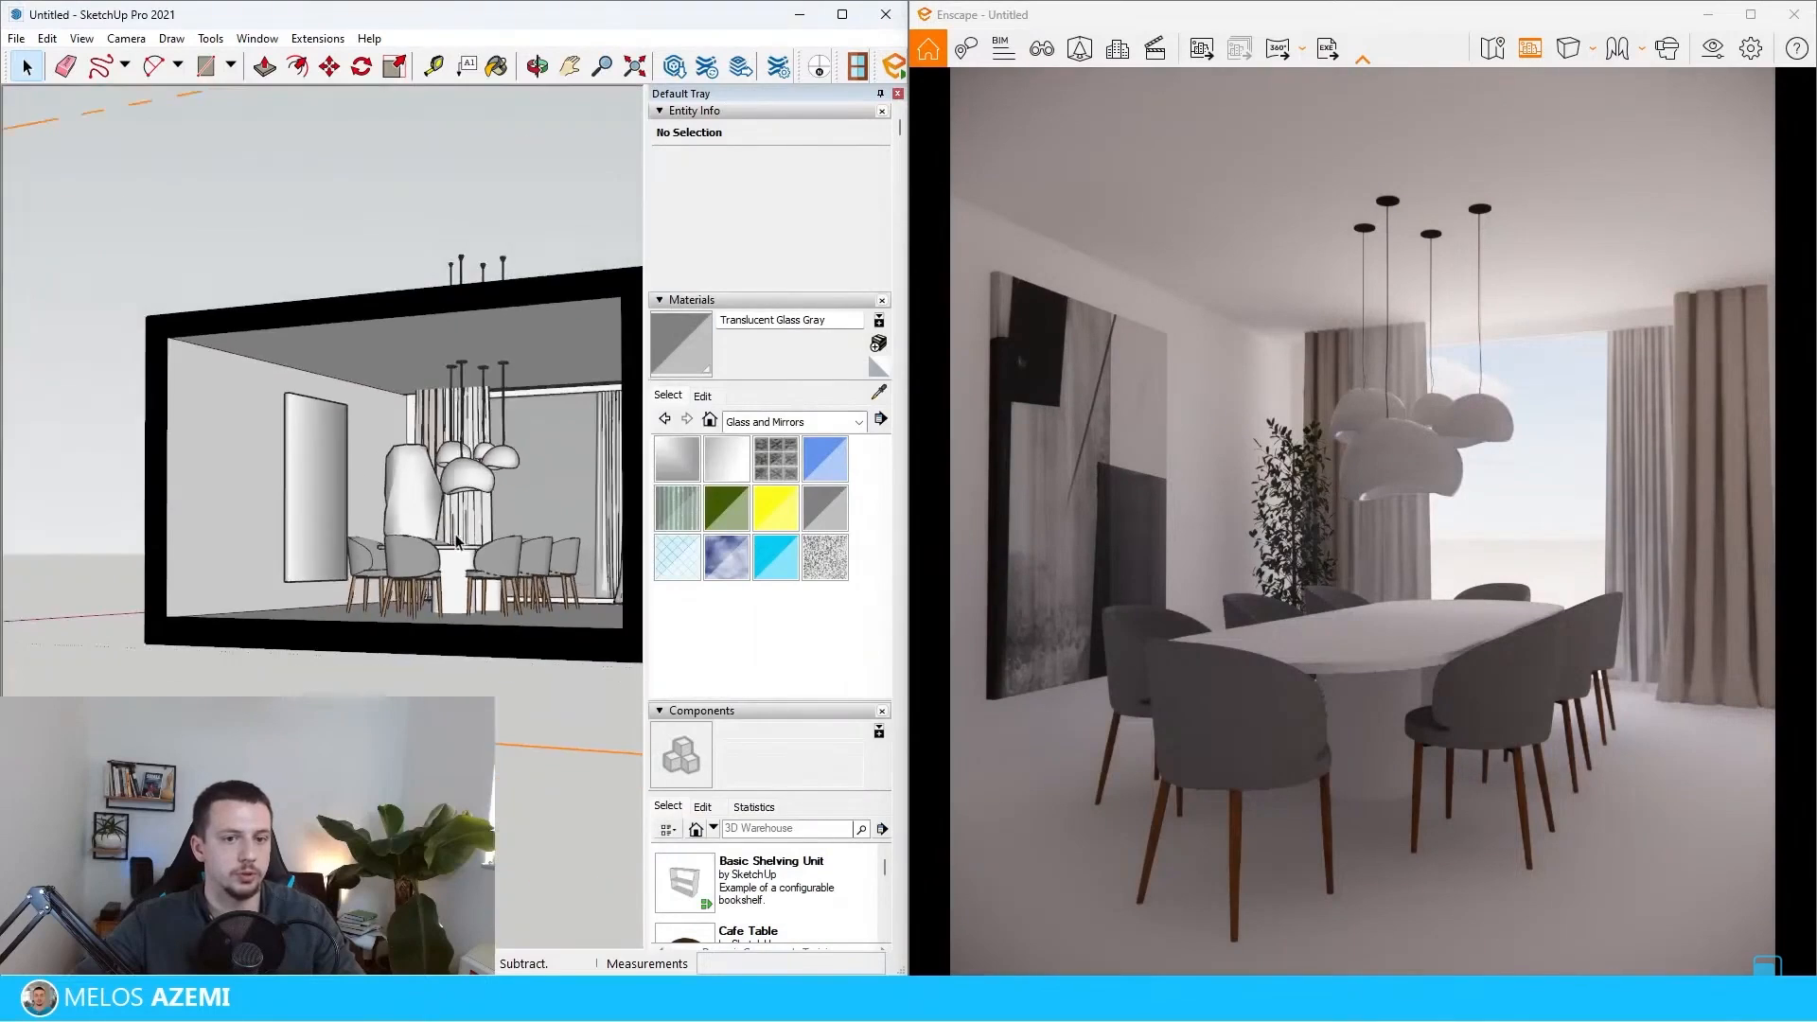
{"action": "middle_click_drag", "start_coordinate": [285, 426], "coordinate": [499, 698]}
{"action": "scroll", "coordinate": [425, 597], "scroll_direction": "up", "scroll_amount": 5}
{"action": "scroll", "coordinate": [425, 568], "scroll_direction": "up", "scroll_amount": 5}
{"action": "left_click", "coordinate": [227, 525]}
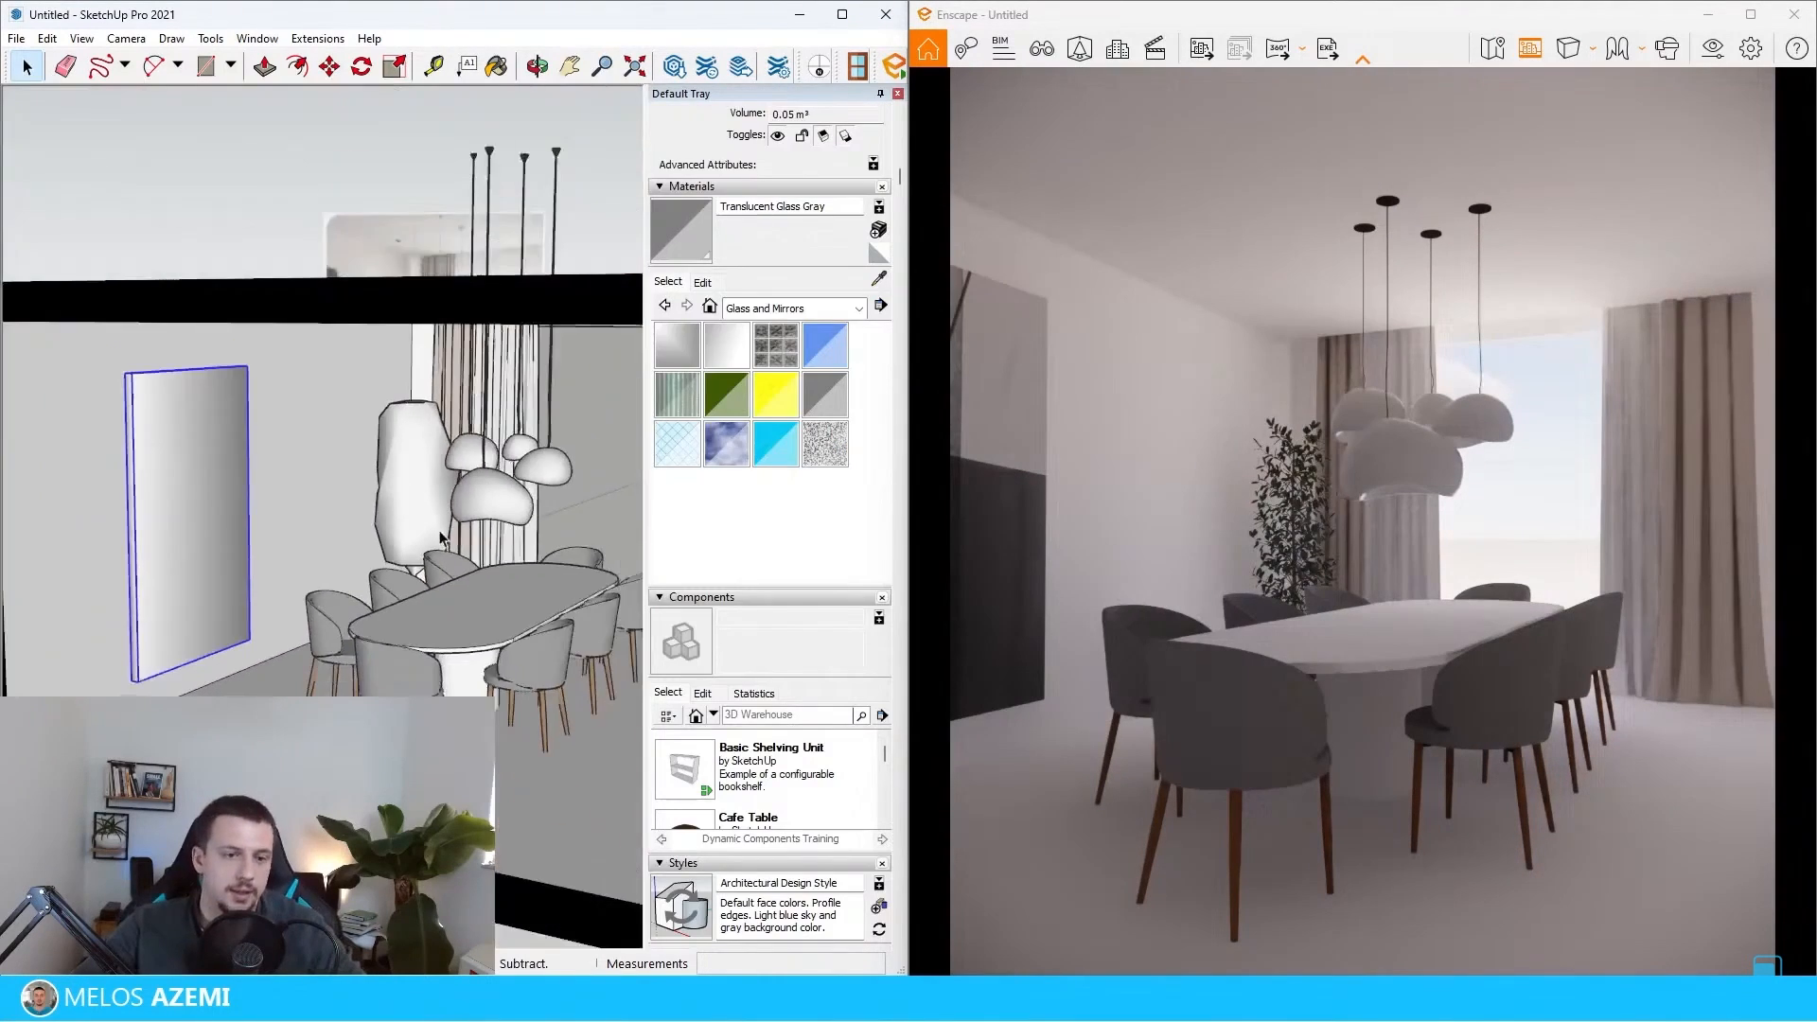
{"action": "scroll", "coordinate": [458, 542], "scroll_direction": "down", "scroll_amount": 5}
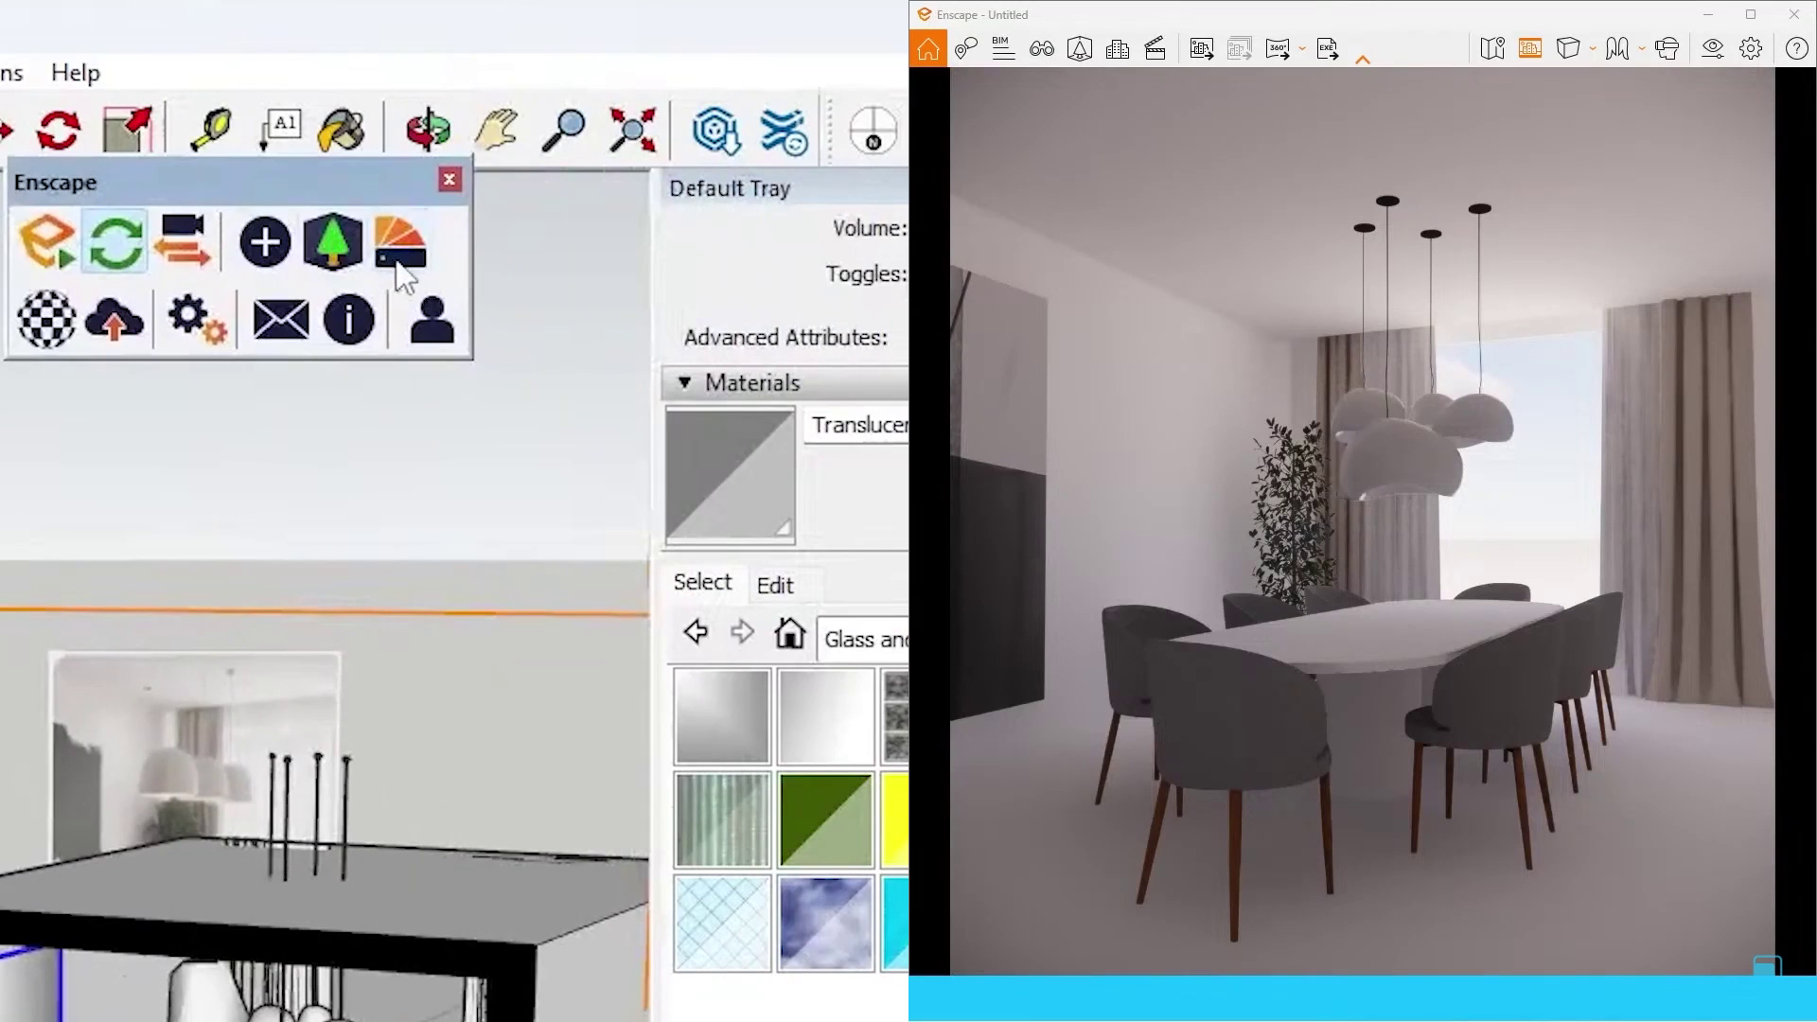
- Dismiss a new material setup and switch the Plaster 10 colour picker to HLS
{"action": "left_click", "coordinate": [401, 245]}
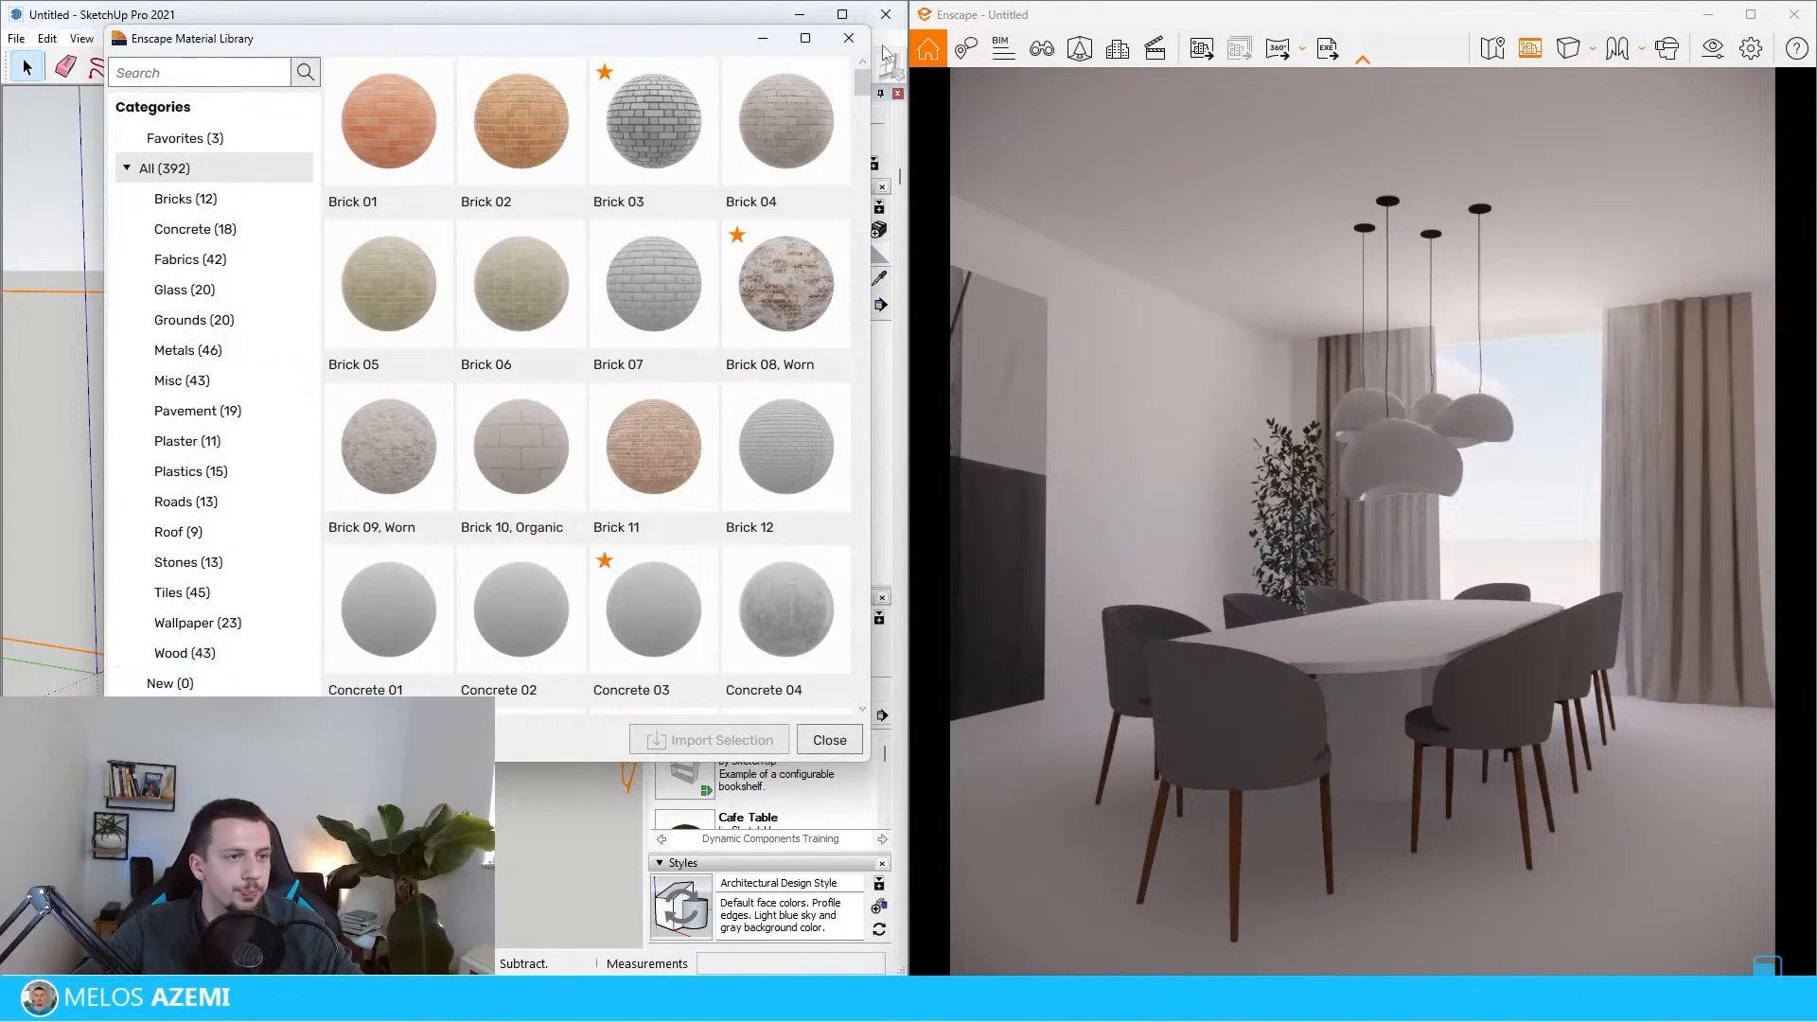
{"action": "left_click", "coordinate": [848, 39]}
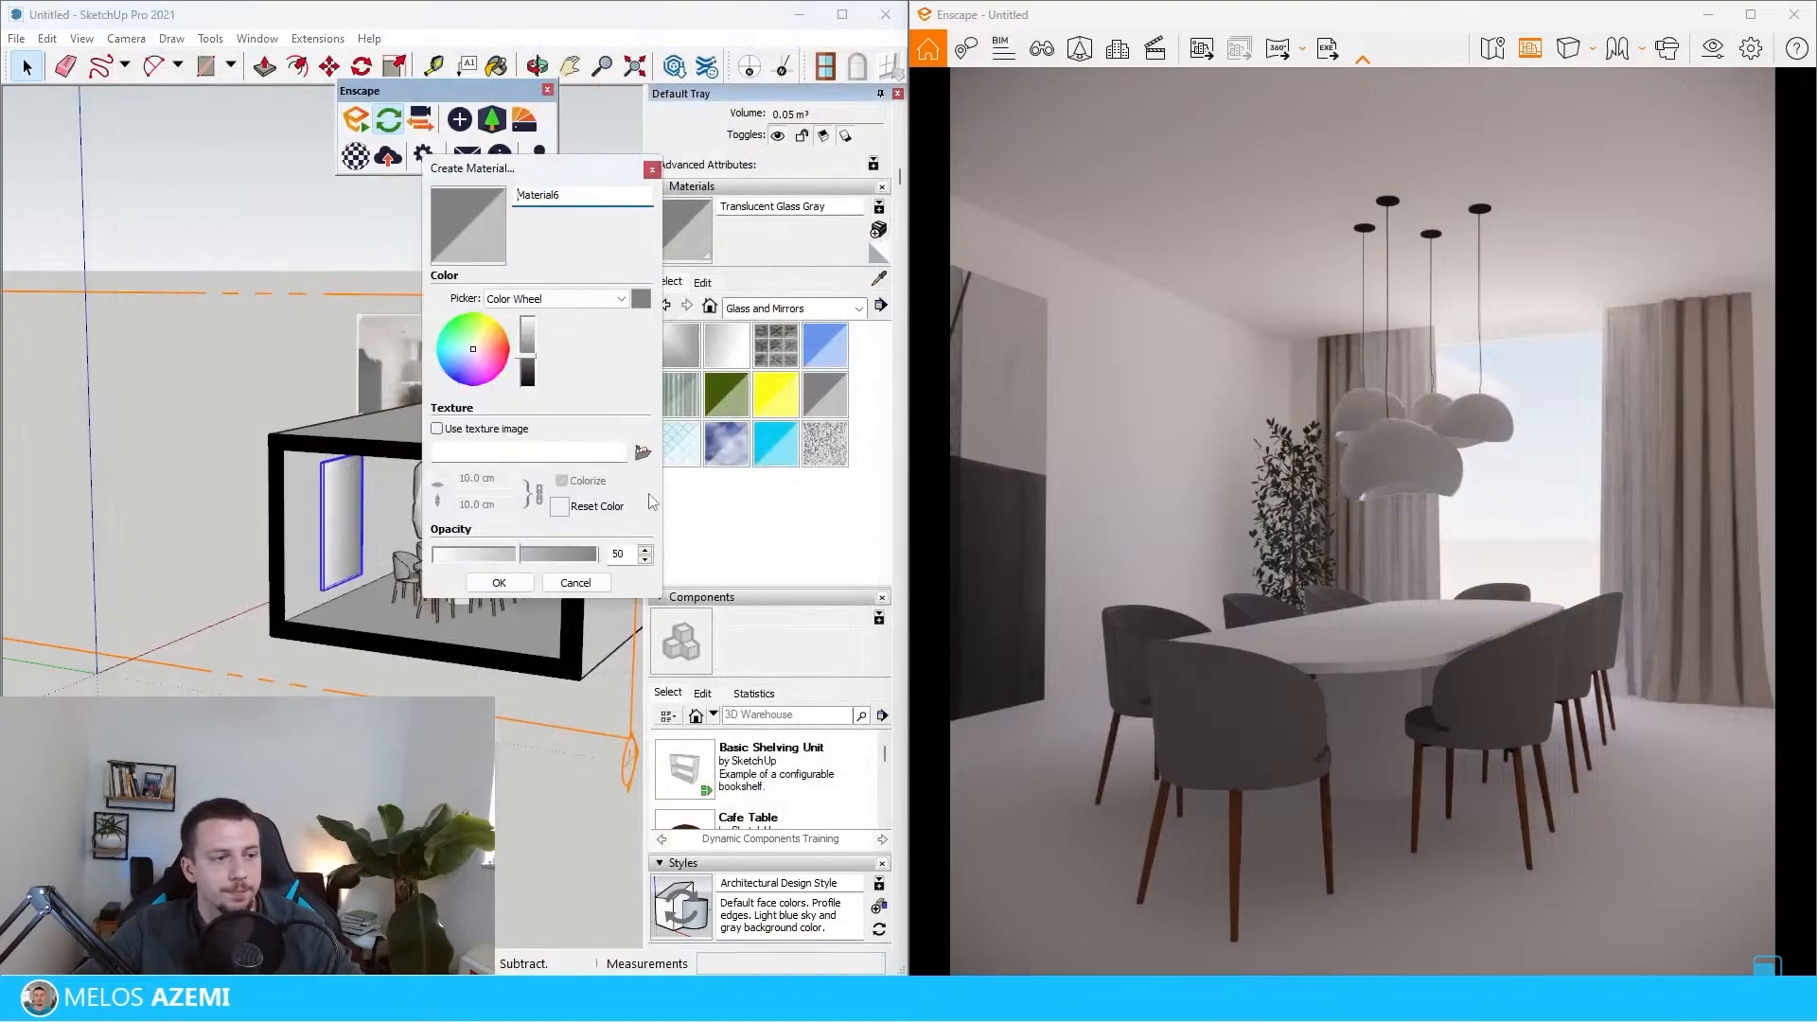
{"action": "left_click", "coordinate": [647, 459]}
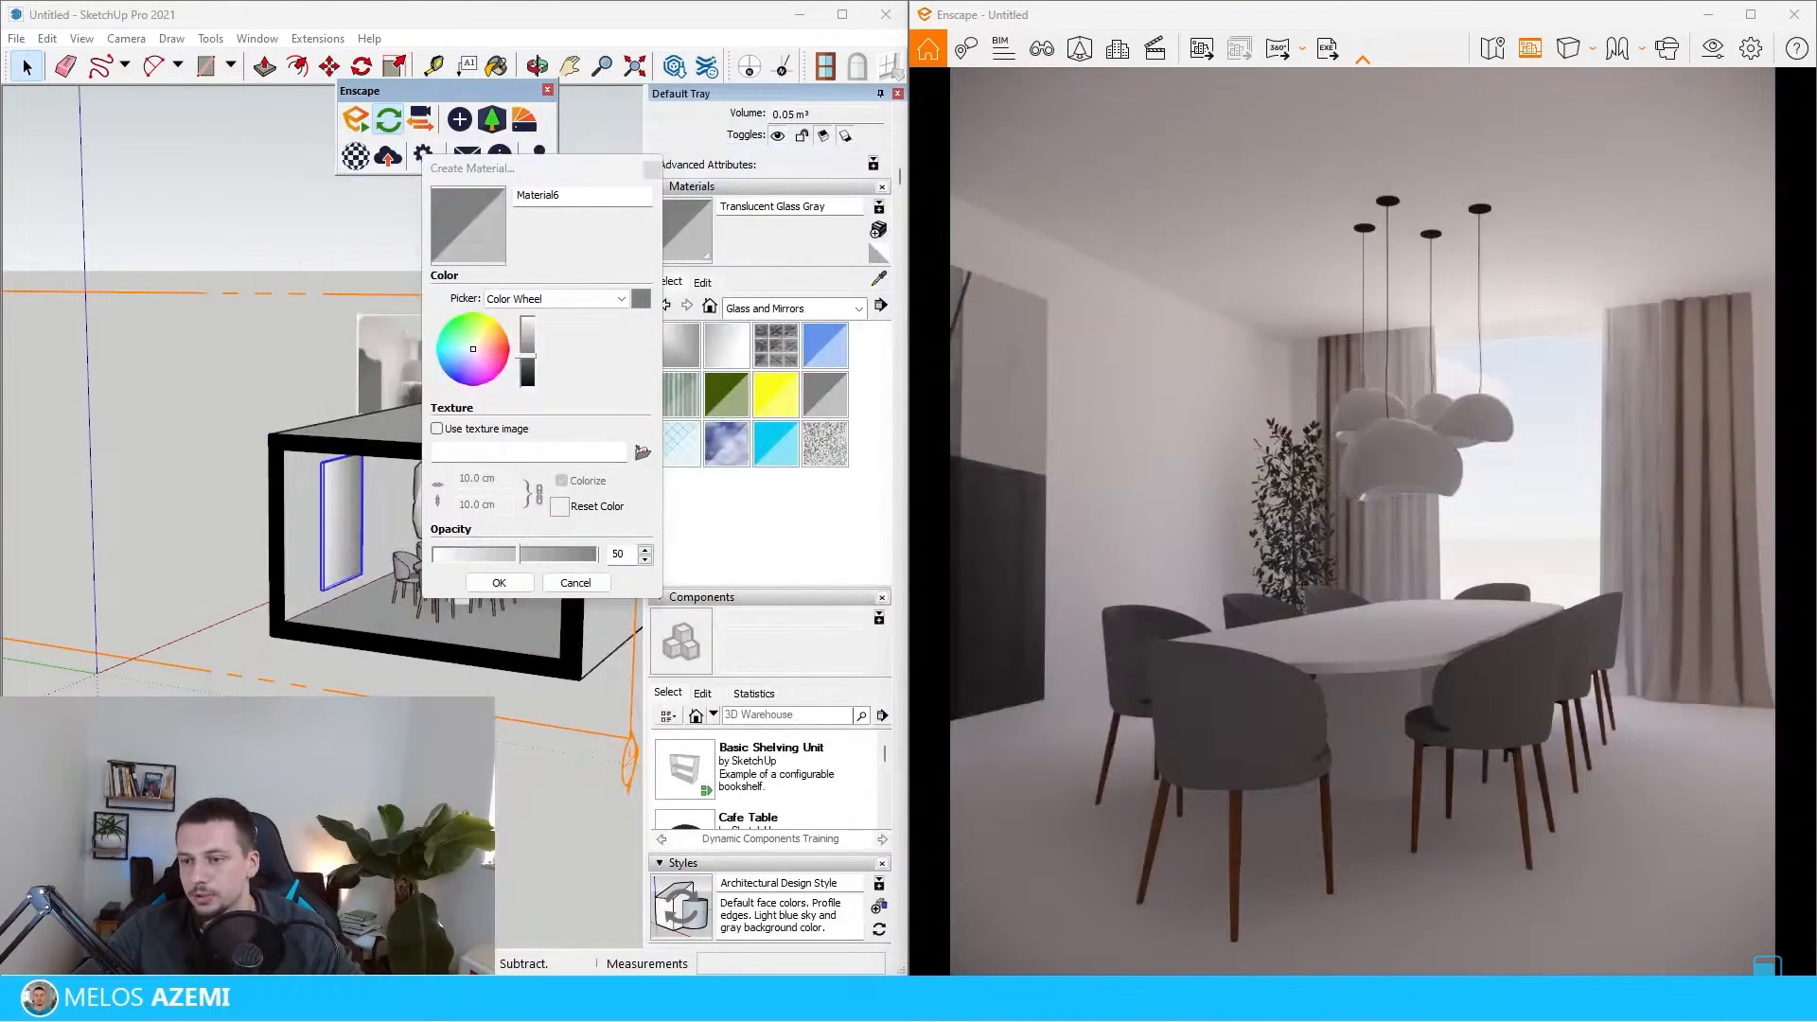
{"action": "left_click", "coordinate": [499, 581]}
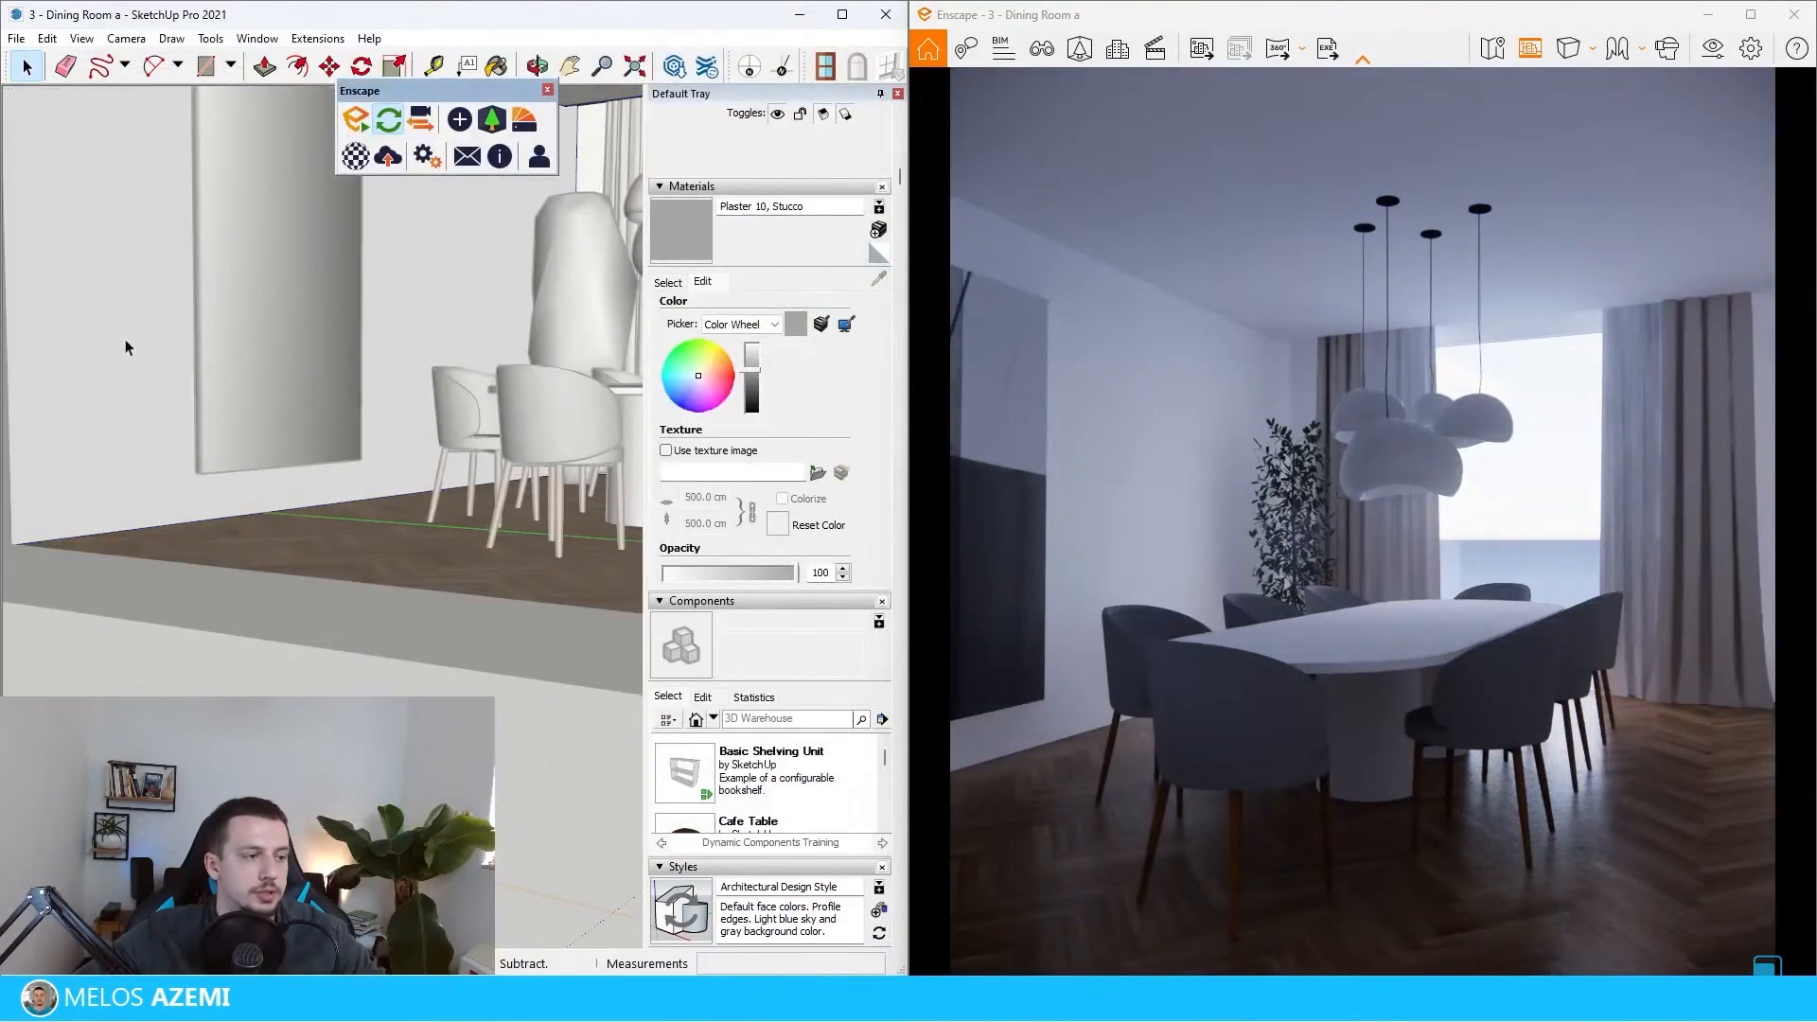
{"action": "key", "text": "b"}
{"action": "scroll", "coordinate": [284, 356], "scroll_direction": "down", "scroll_amount": 8}
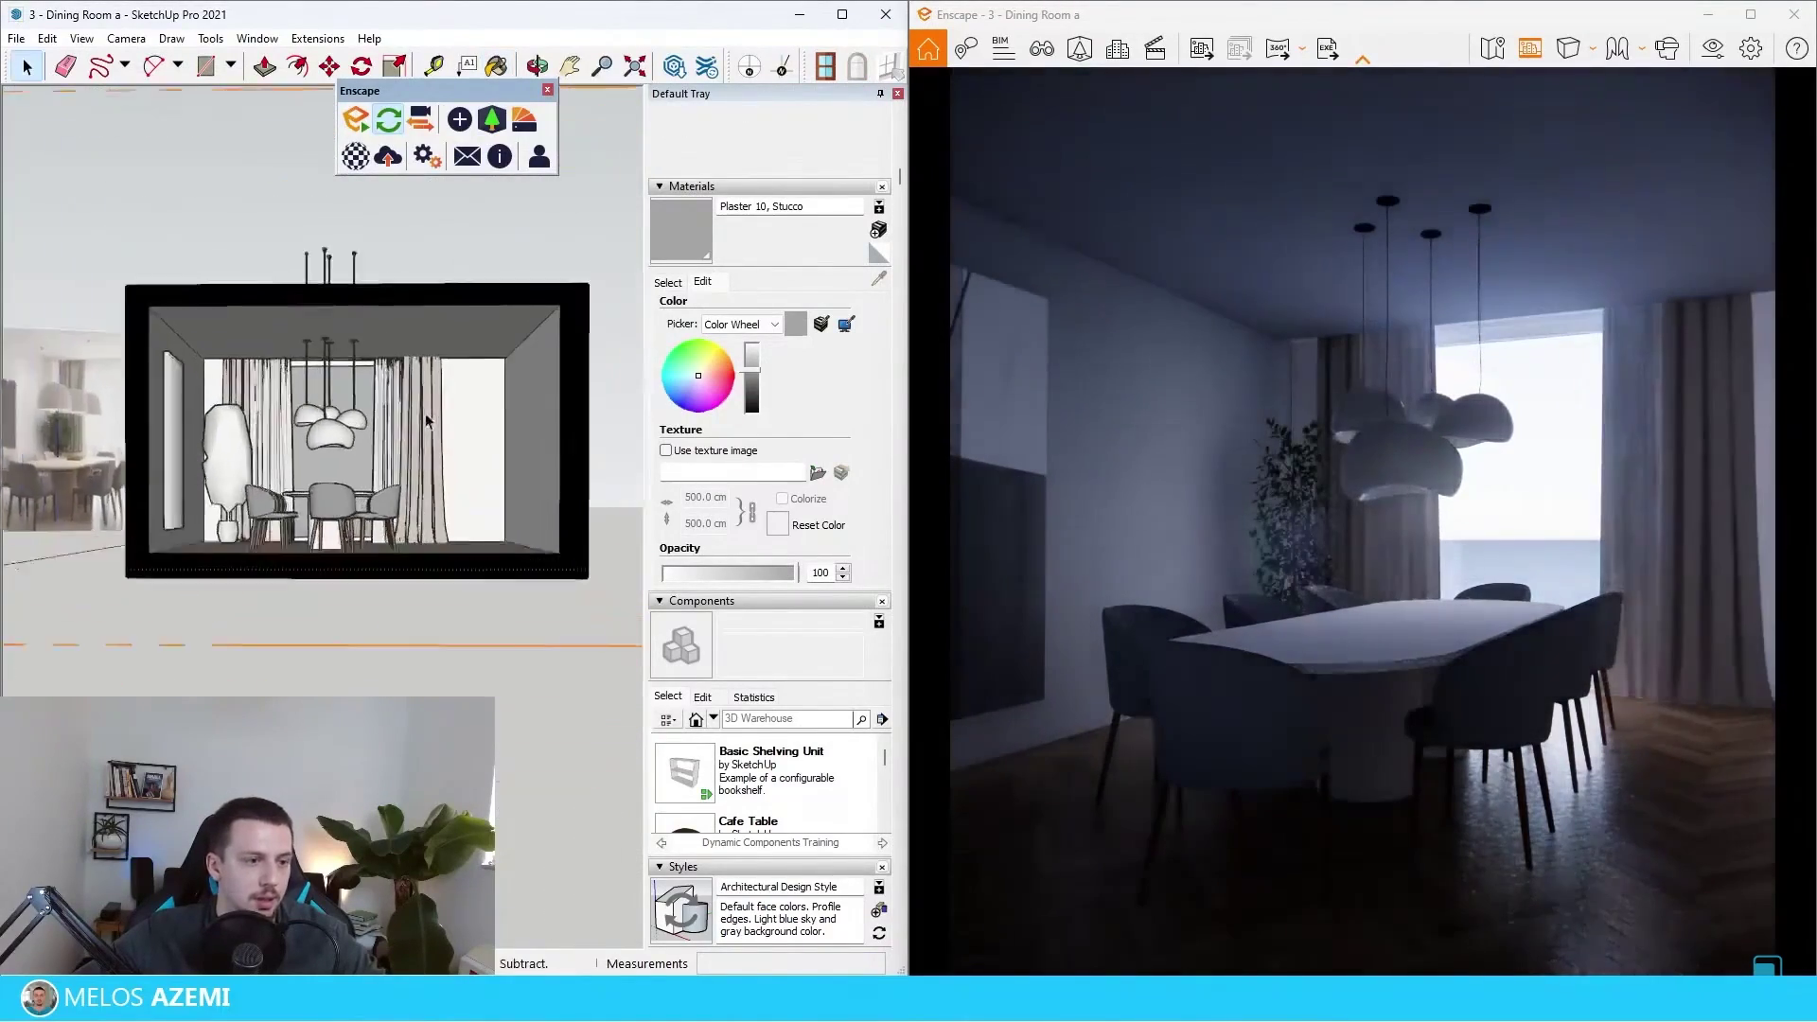
{"action": "scroll", "coordinate": [426, 421], "scroll_direction": "up", "scroll_amount": 5}
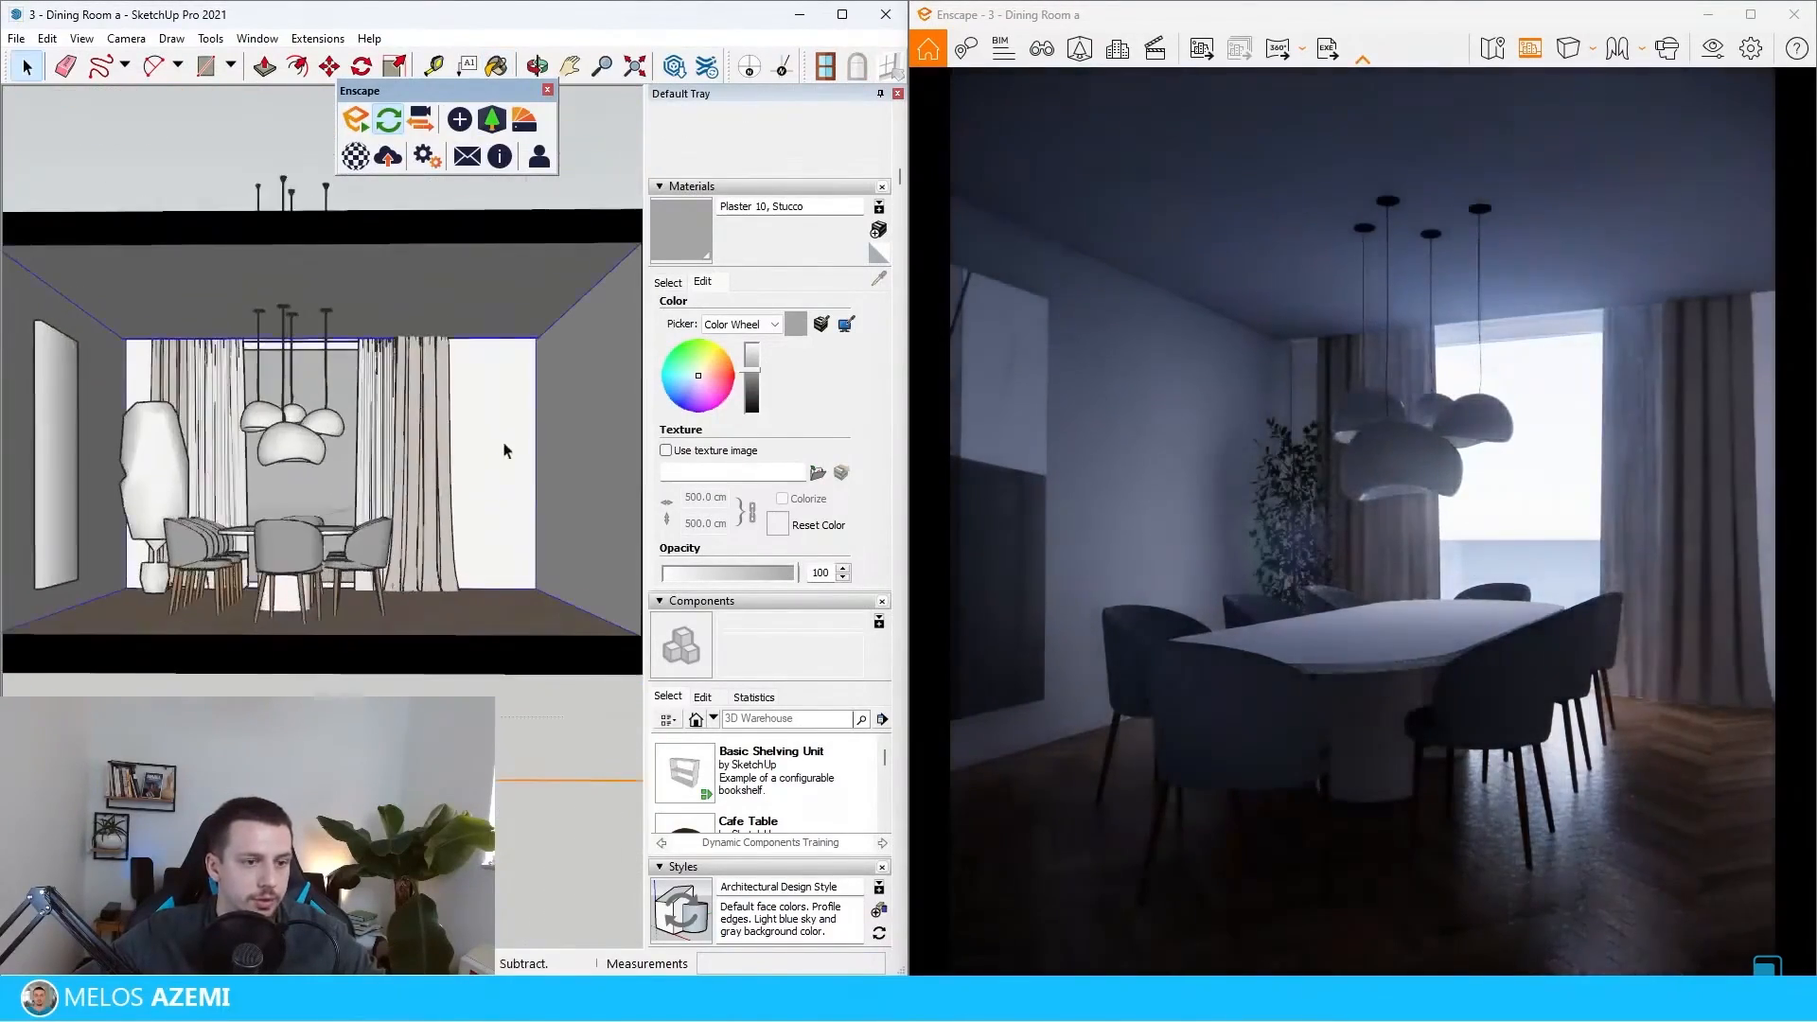
{"action": "key", "text": "b"}
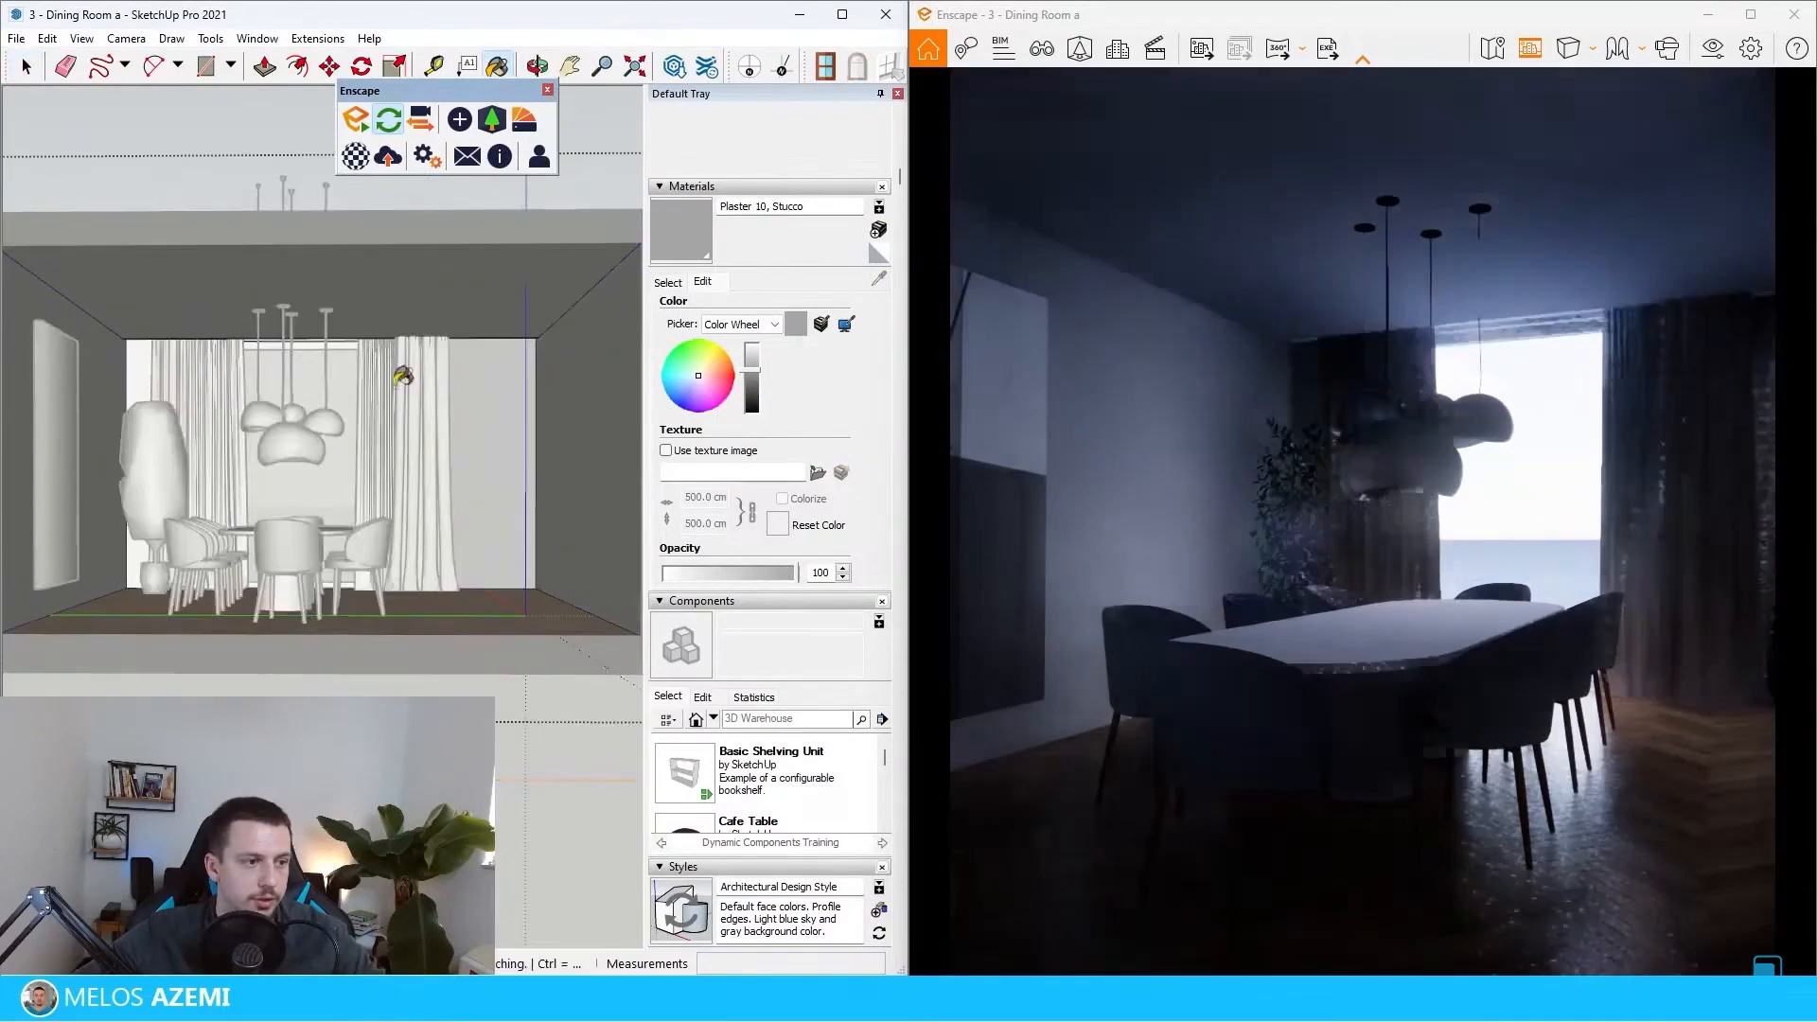
{"action": "scroll", "coordinate": [355, 426], "scroll_direction": "up", "scroll_amount": 6}
{"action": "key", "text": "space"}
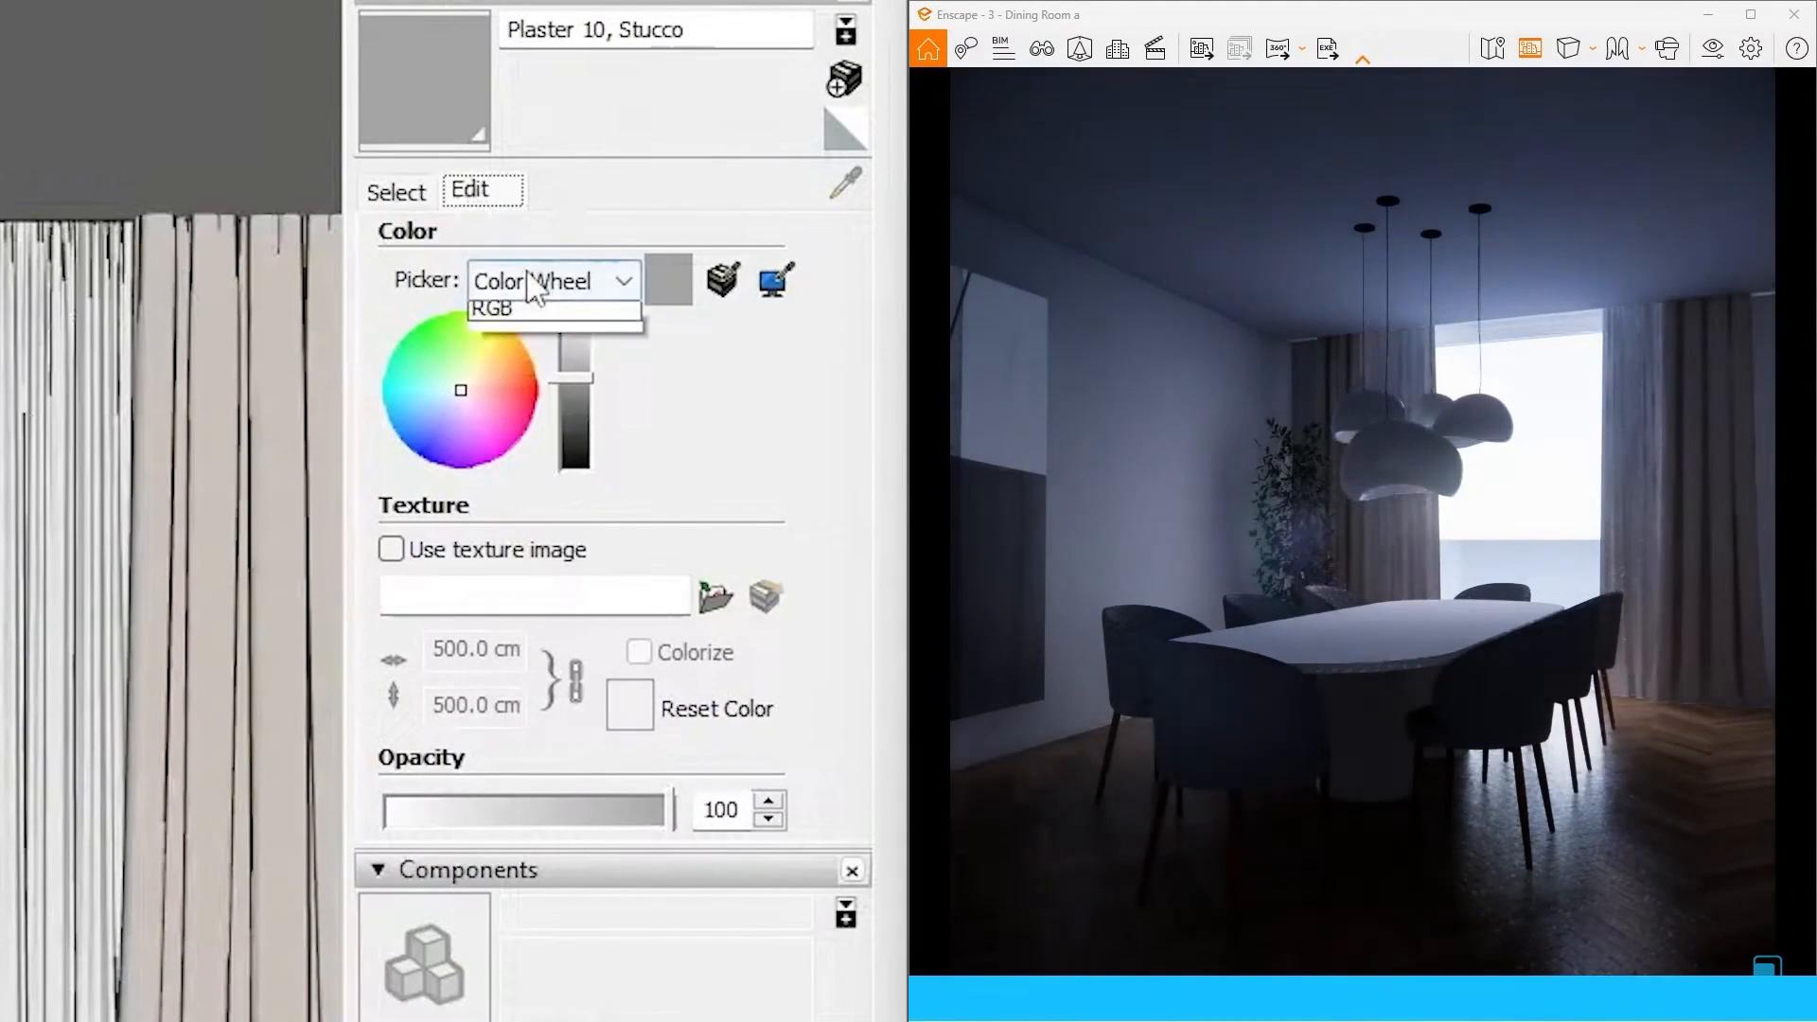
{"action": "left_click", "coordinate": [536, 301]}
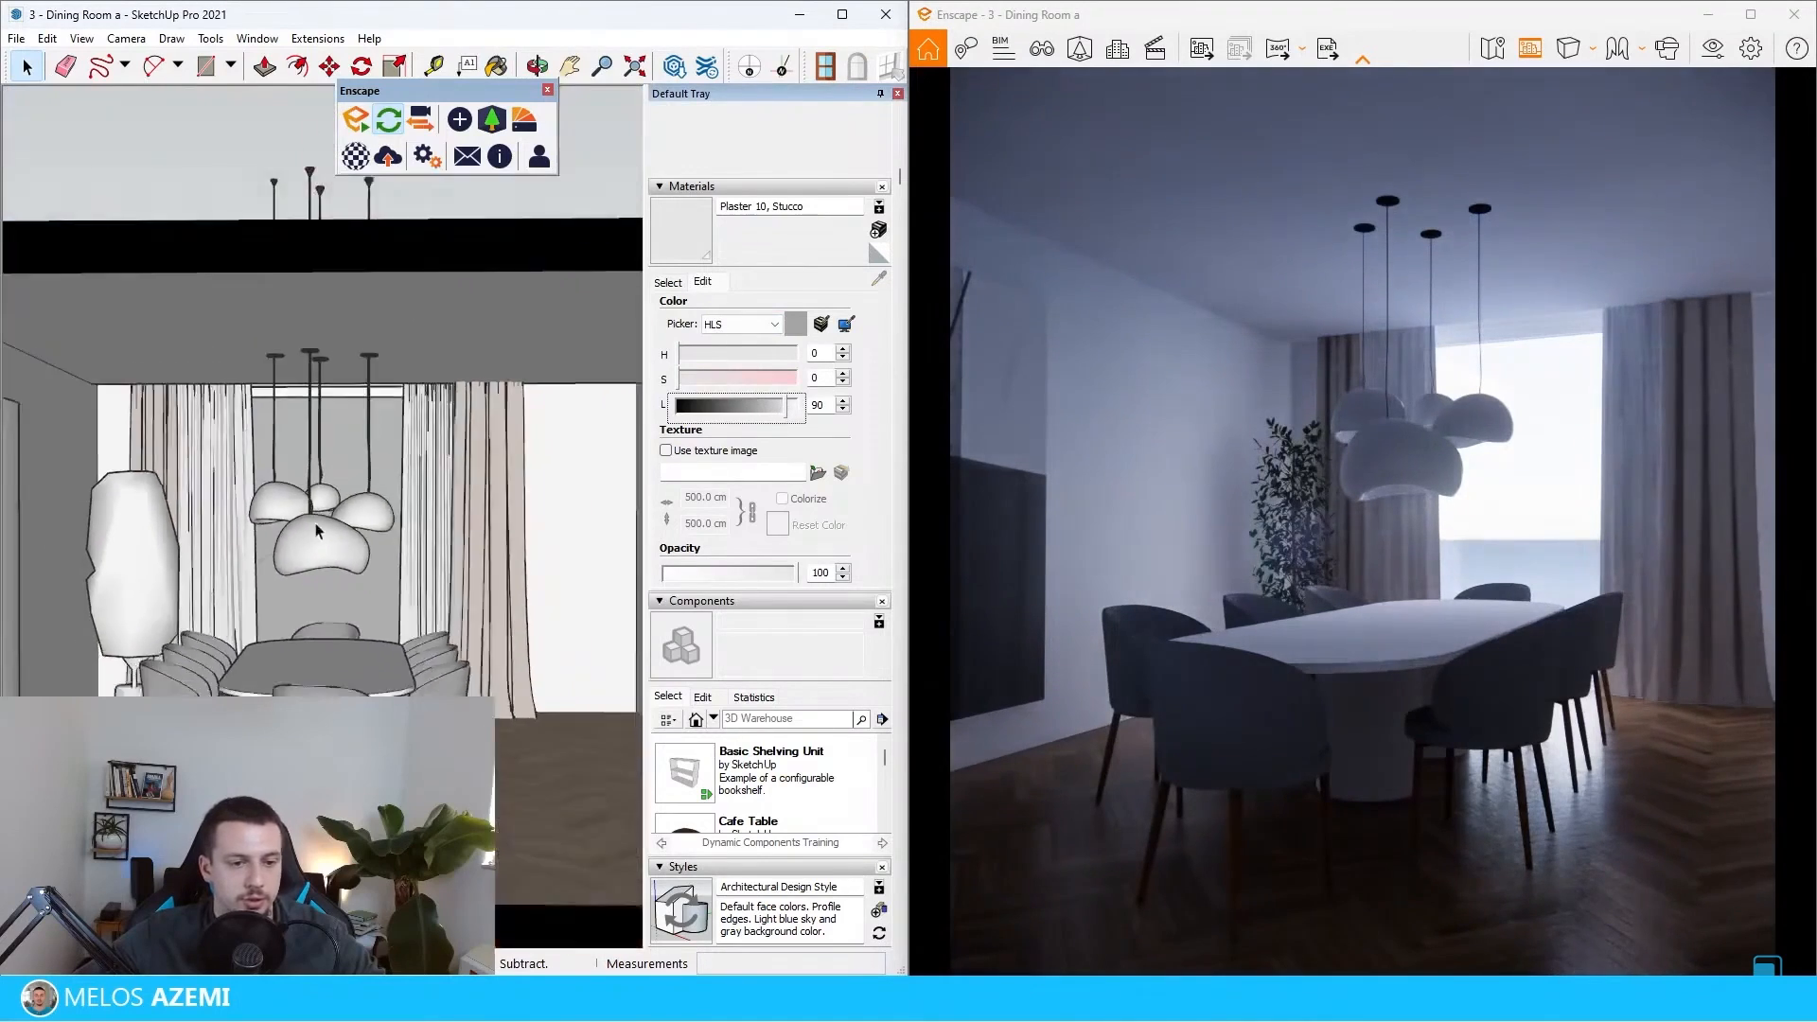
{"action": "scroll", "coordinate": [317, 529], "scroll_direction": "down", "scroll_amount": 8}
{"action": "scroll", "coordinate": [165, 520], "scroll_direction": "up", "scroll_amount": 6}
{"action": "scroll", "coordinate": [228, 587], "scroll_direction": "down", "scroll_amount": 5}
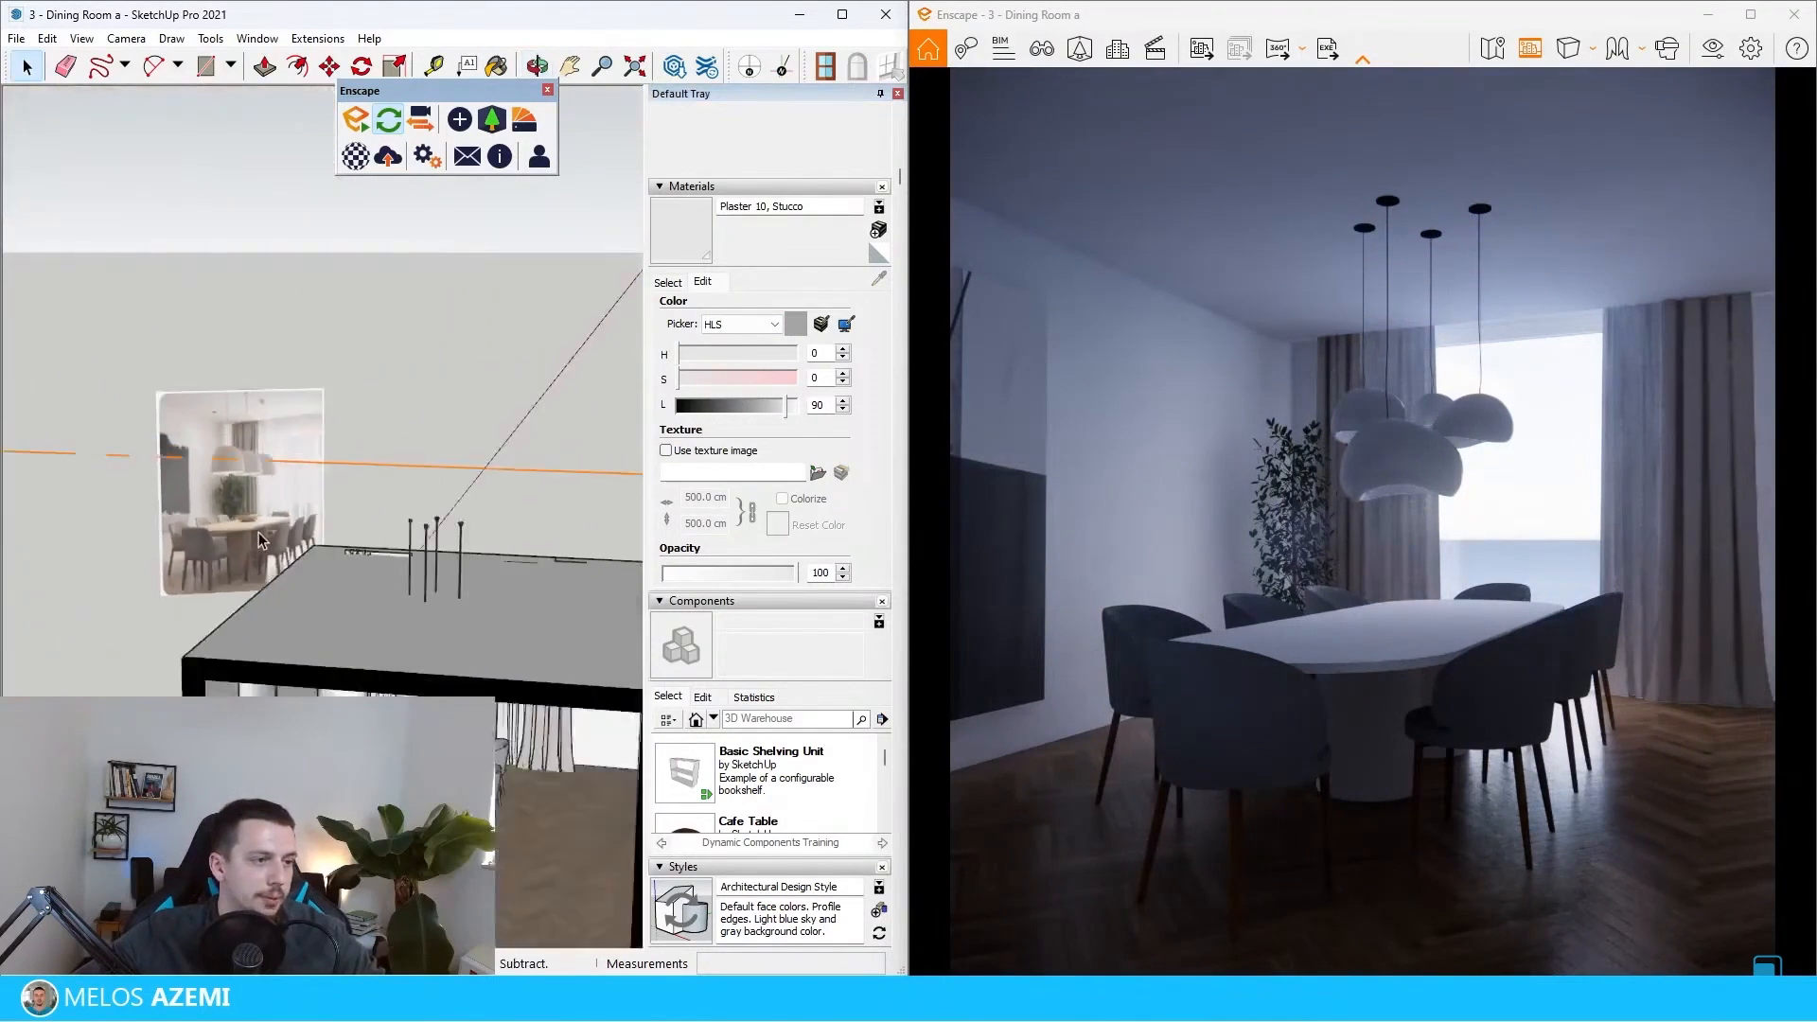
{"action": "scroll", "coordinate": [260, 540], "scroll_direction": "up", "scroll_amount": 10}
- Import Wood 34, Beams from the library's Wood materials
{"action": "left_click", "coordinate": [424, 157]}
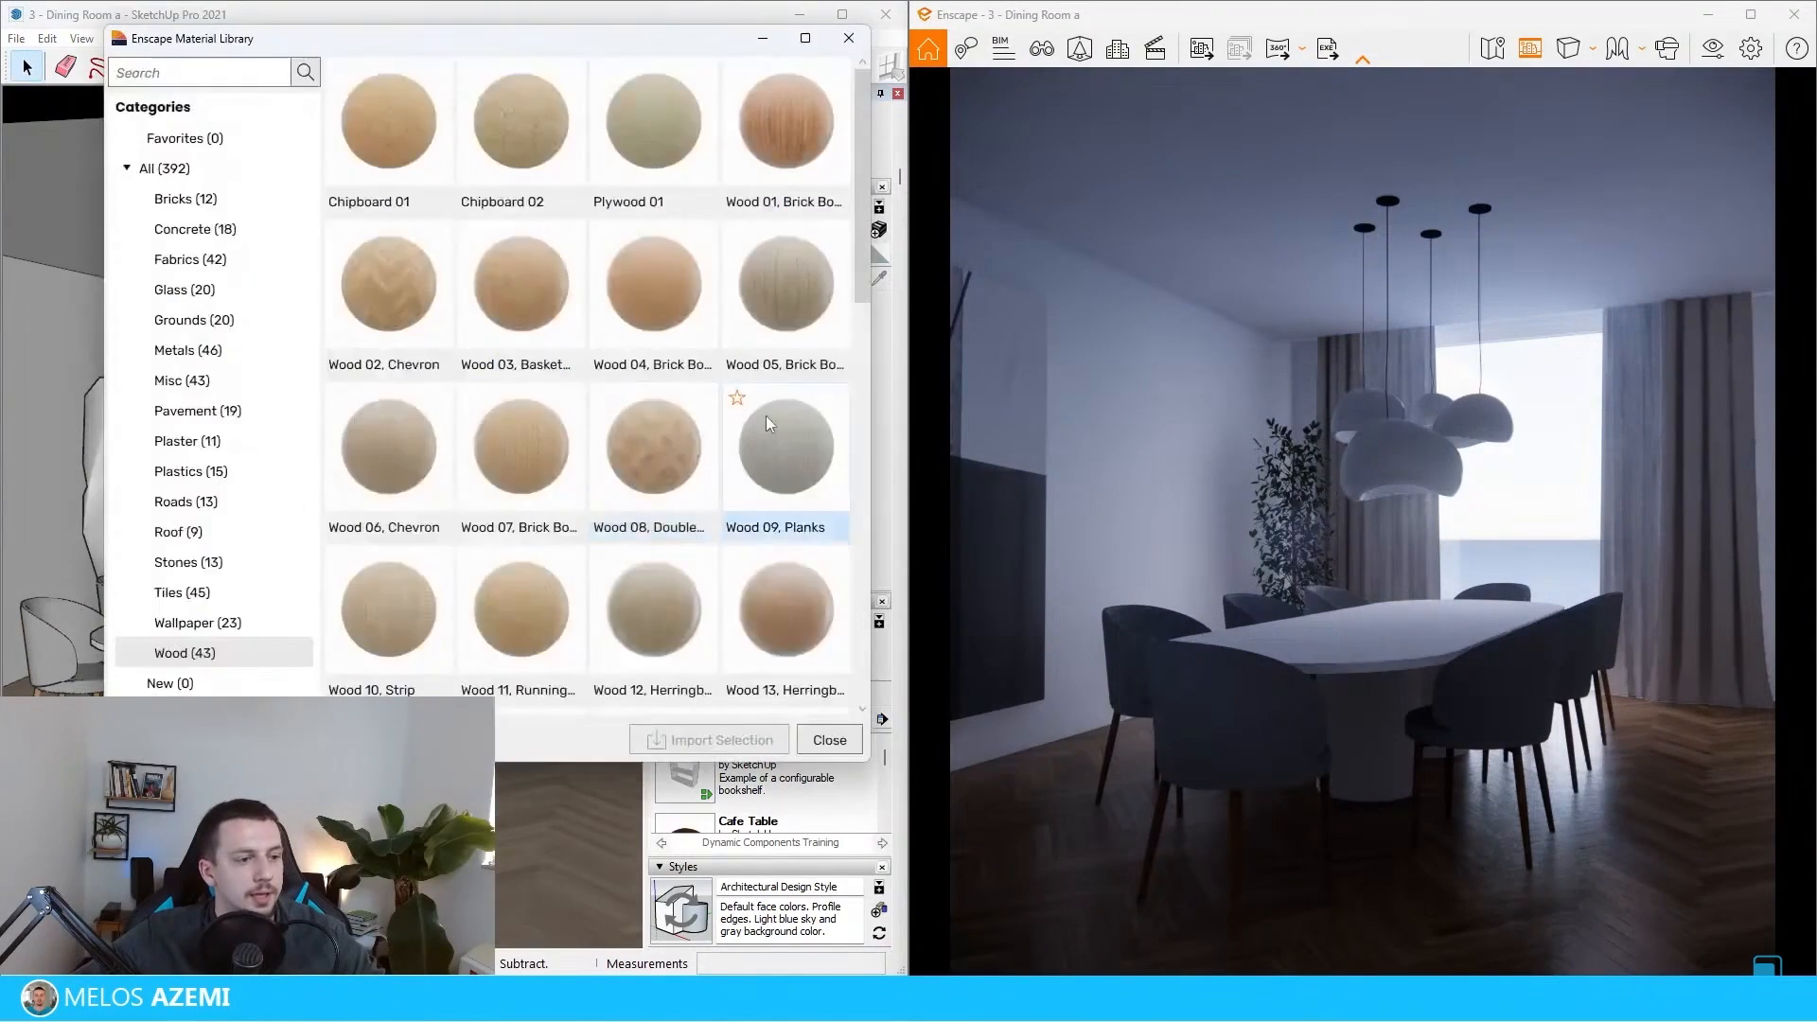
{"action": "scroll", "coordinate": [765, 416], "scroll_direction": "down", "scroll_amount": 8}
{"action": "left_click", "coordinate": [655, 315]}
{"action": "left_click", "coordinate": [707, 739]}
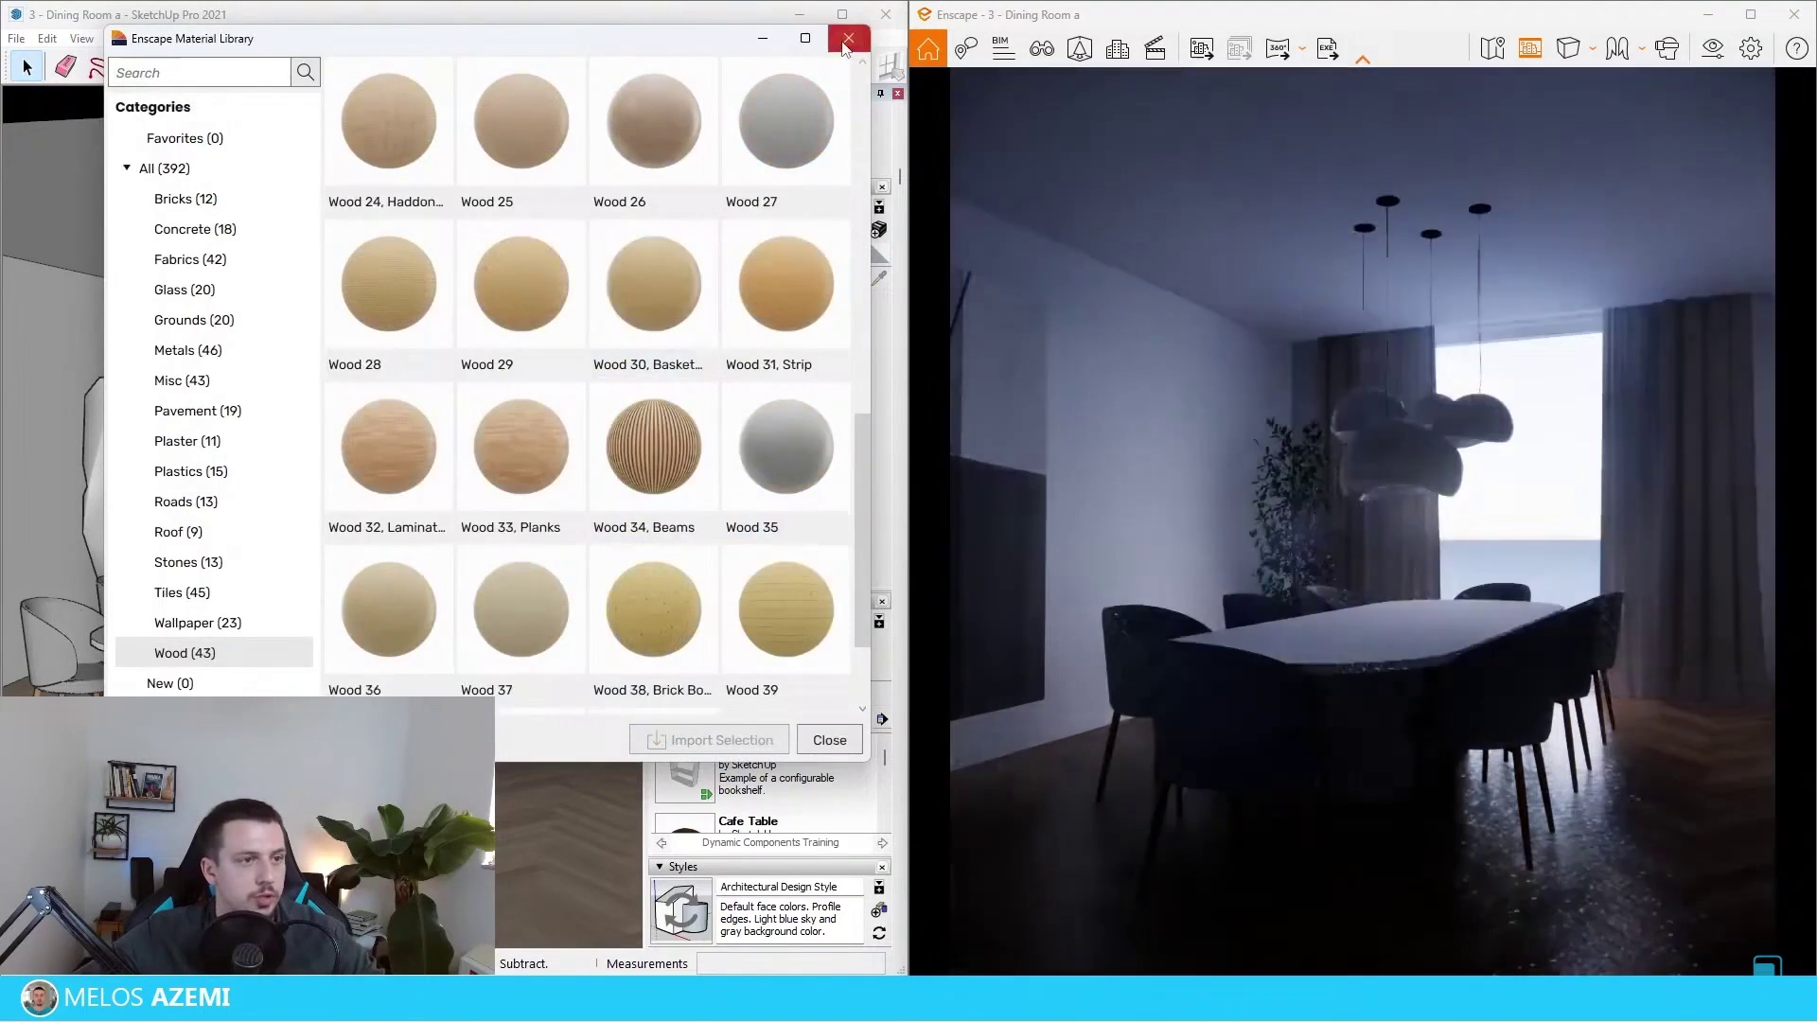
{"action": "left_click", "coordinate": [848, 37]}
{"action": "scroll", "coordinate": [268, 644], "scroll_direction": "up", "scroll_amount": 3}
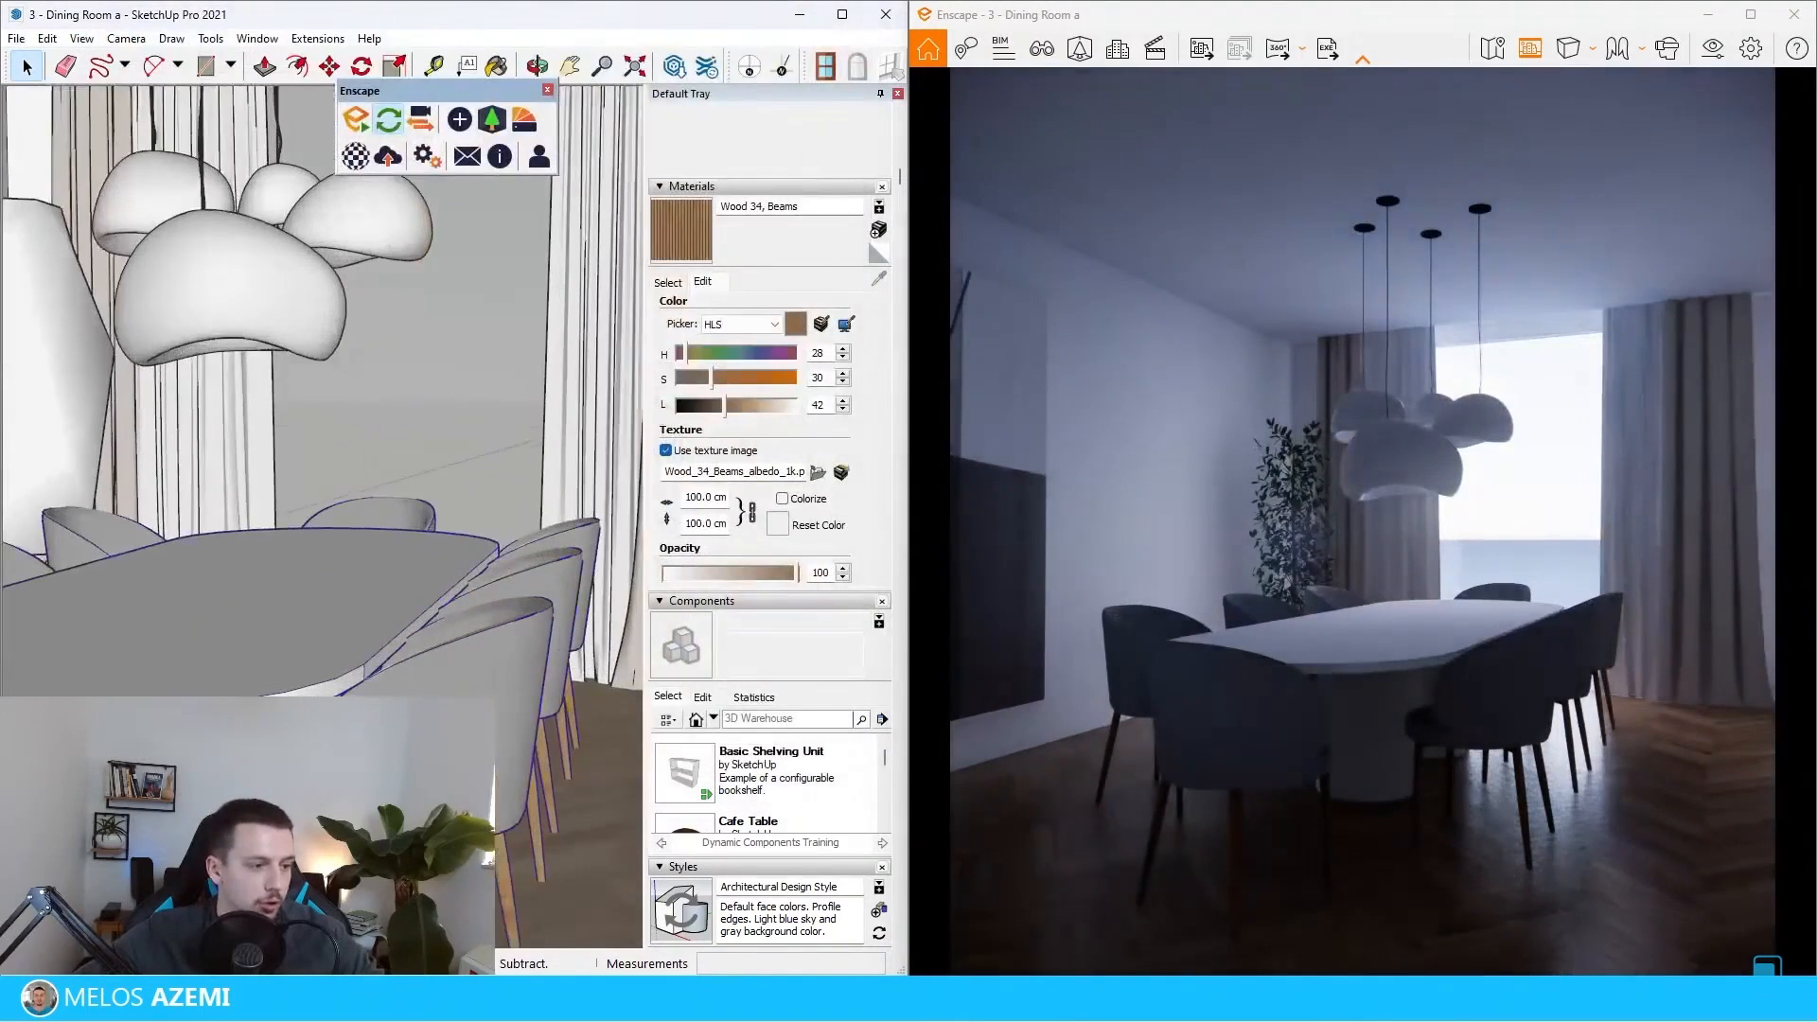
{"action": "scroll", "coordinate": [267, 645], "scroll_direction": "up", "scroll_amount": 3}
{"action": "scroll", "coordinate": [268, 645], "scroll_direction": "up", "scroll_amount": 3}
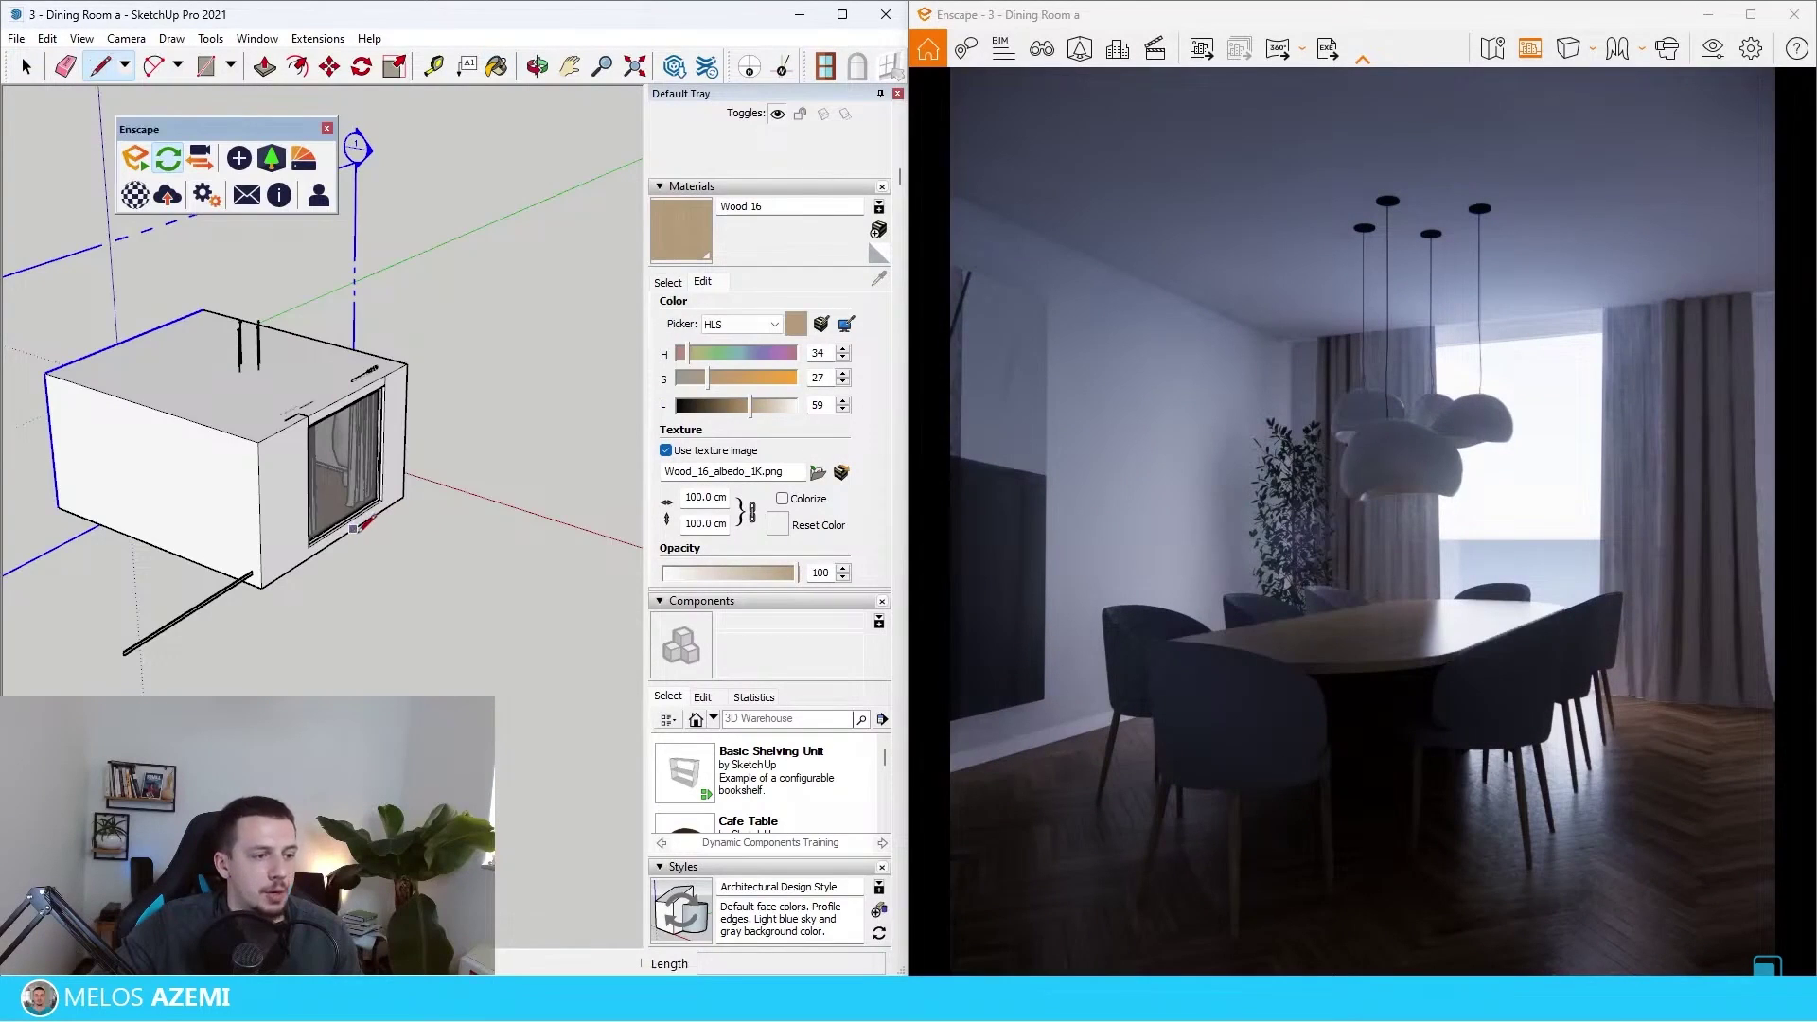
{"action": "left_click", "coordinate": [364, 525]}
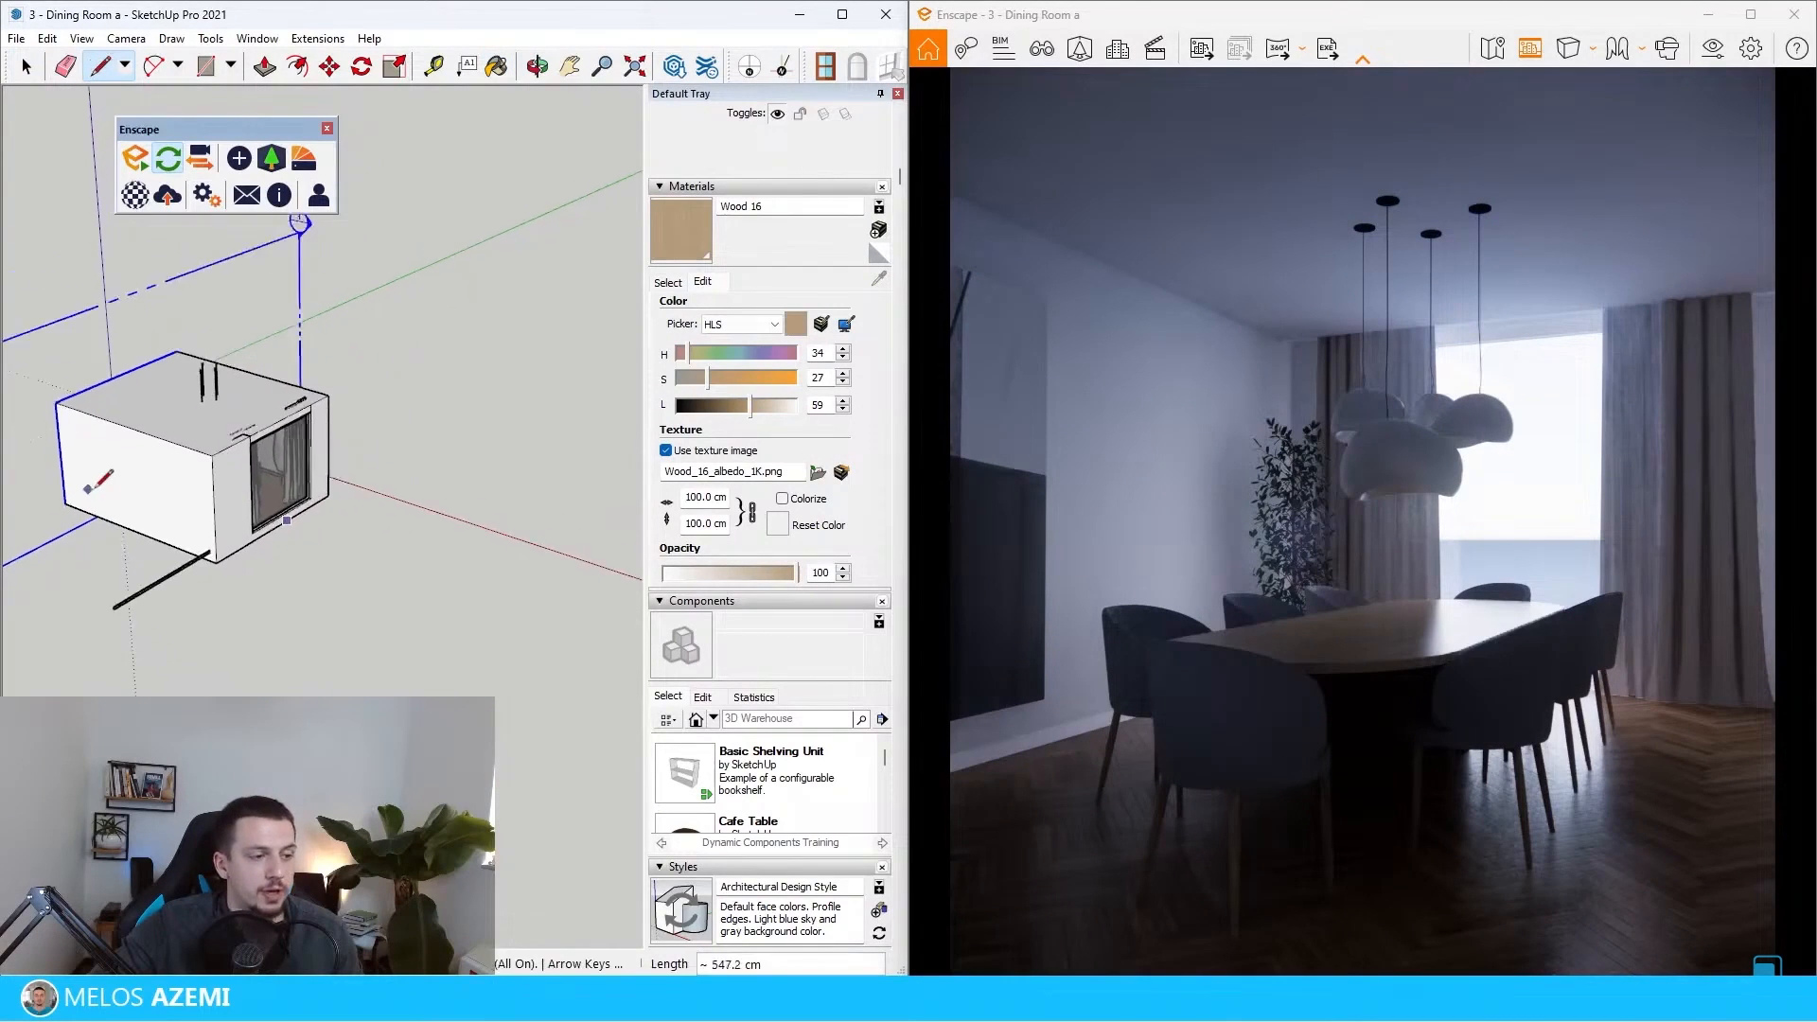
{"action": "scroll", "coordinate": [364, 525], "scroll_direction": "down", "scroll_amount": 3}
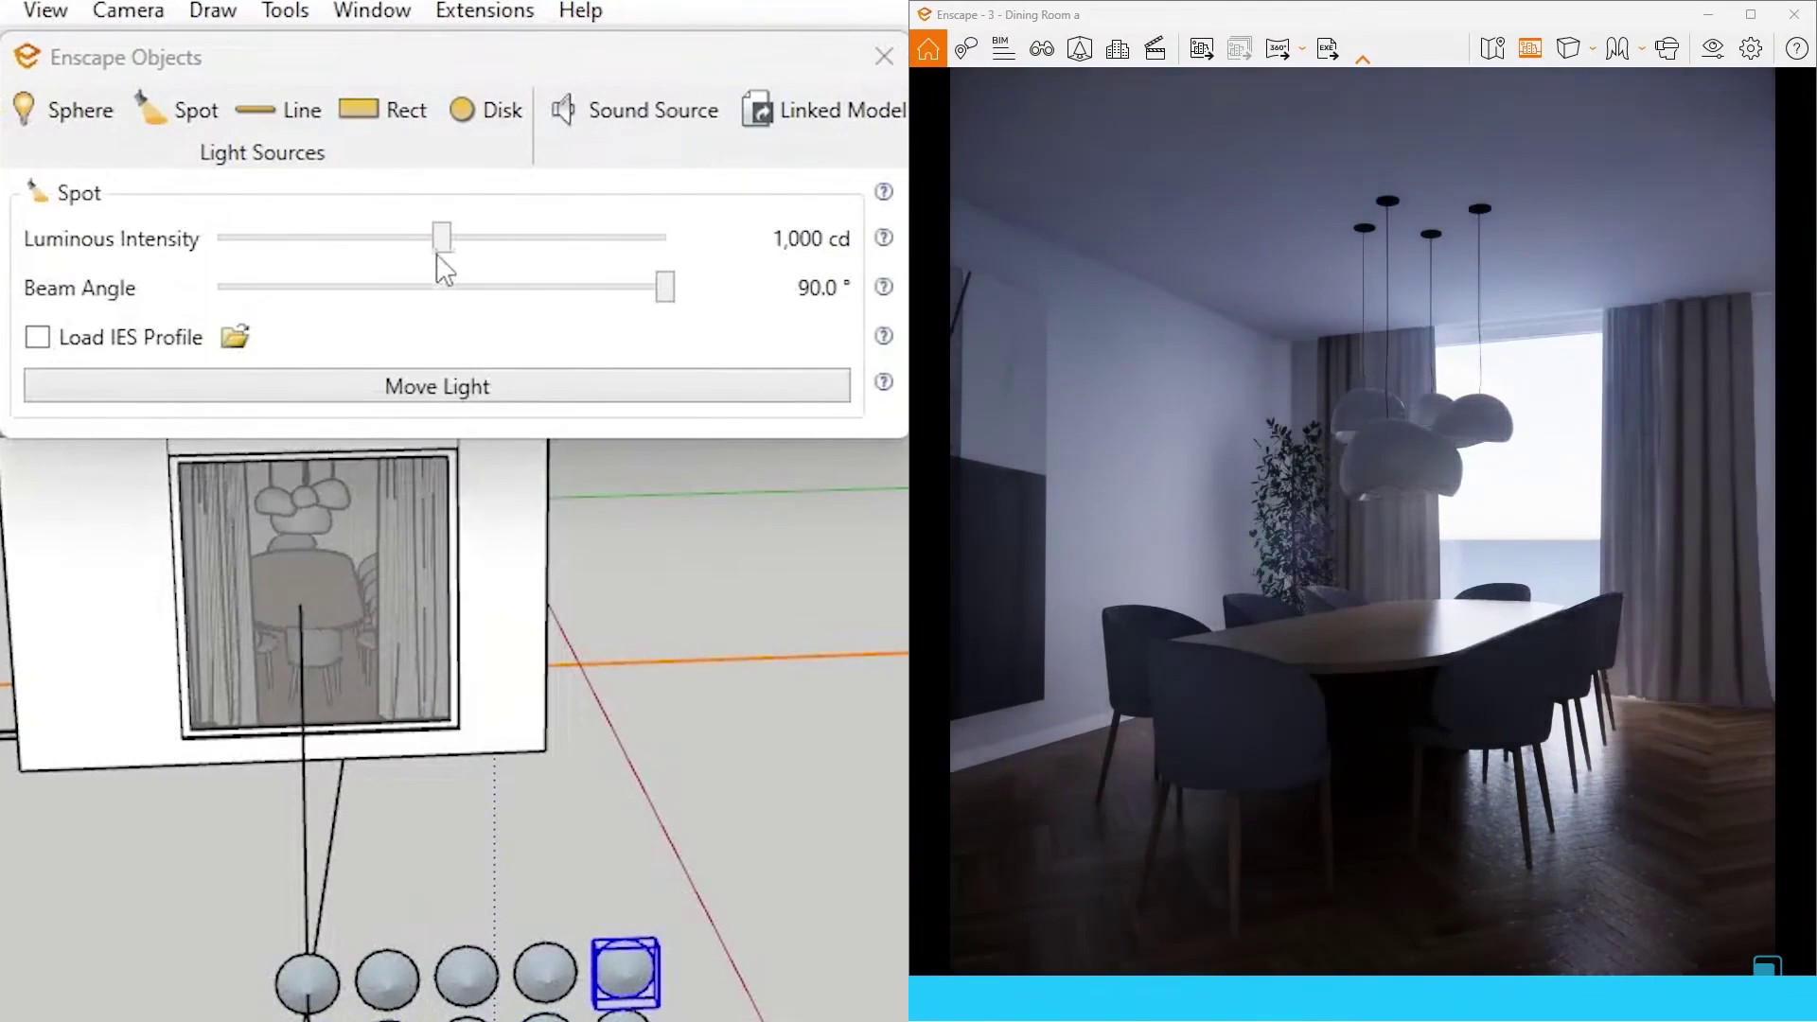
- Raise the spotlight to 18,802 cd and load Perforated sheets-01.png as the curtain cutout
{"action": "mouse_move", "coordinate": [437, 245]}
{"action": "left_mouse_down"}
{"action": "mouse_move", "coordinate": [582, 244]}
{"action": "mouse_move", "coordinate": [550, 245]}
{"action": "left_mouse_up"}
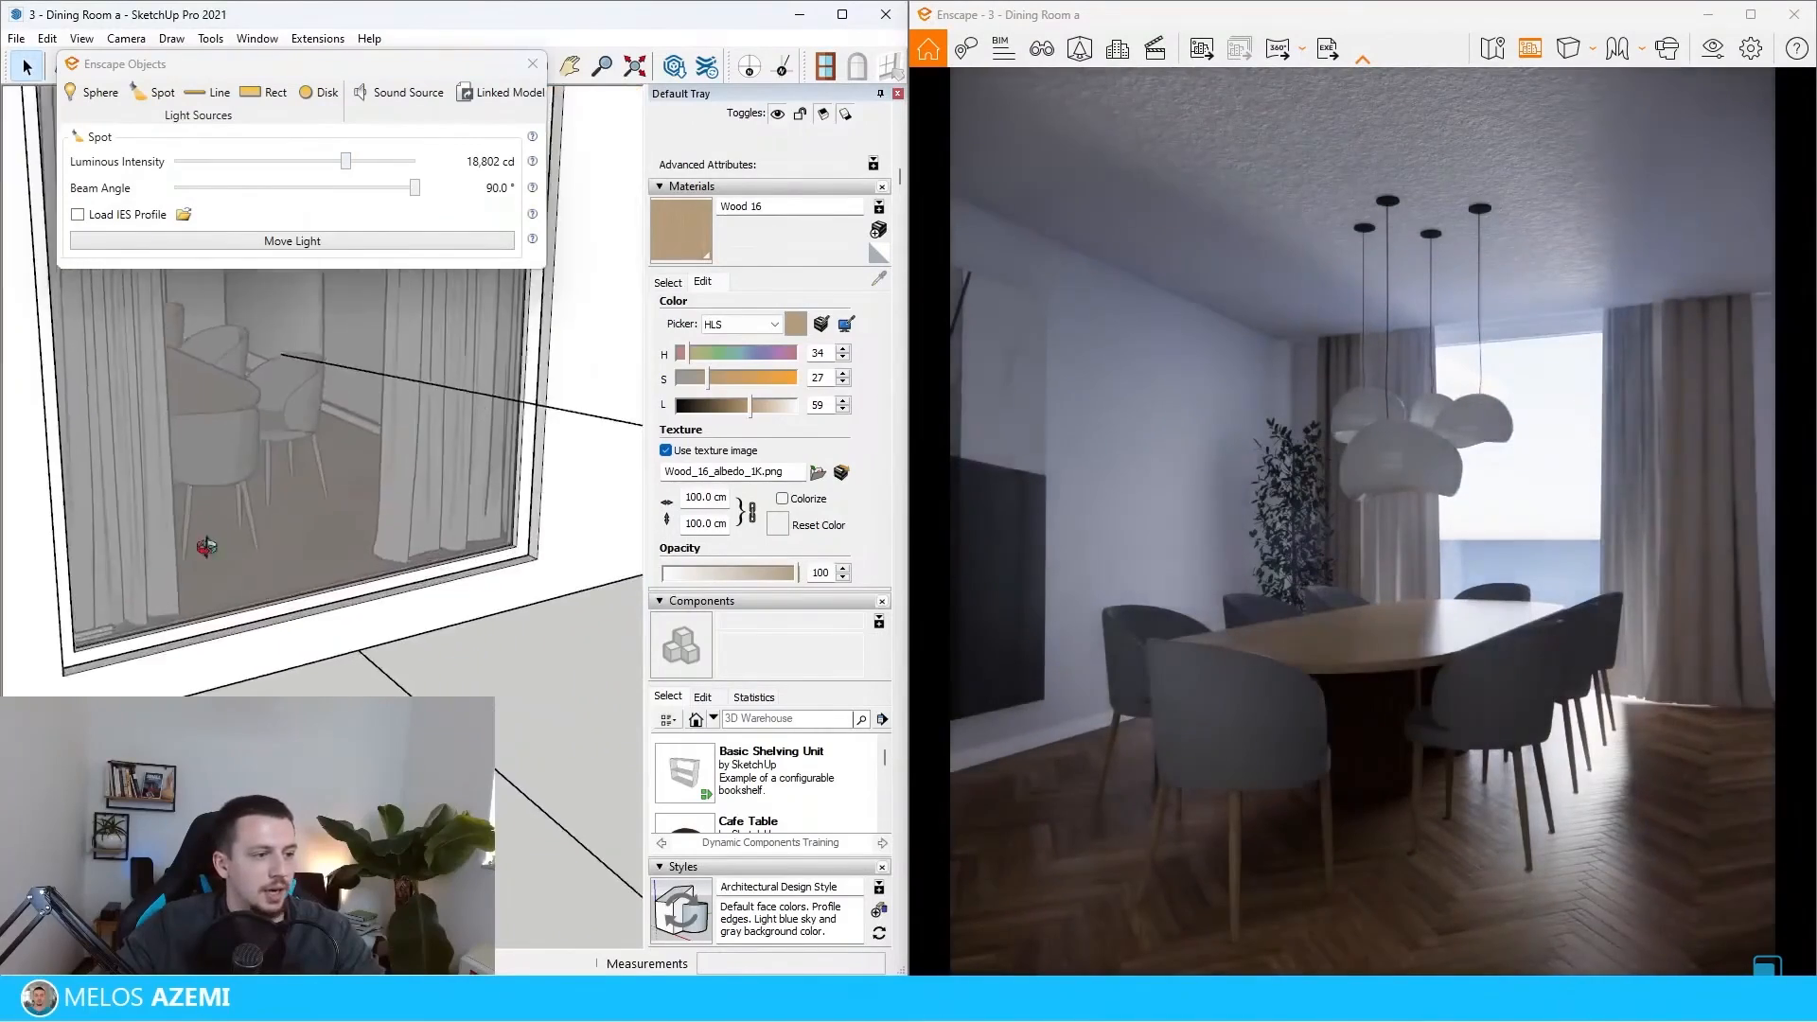
{"action": "middle_click_drag", "start_coordinate": [206, 546], "coordinate": [426, 427]}
{"action": "scroll", "coordinate": [578, 312], "scroll_direction": "up", "scroll_amount": 5}
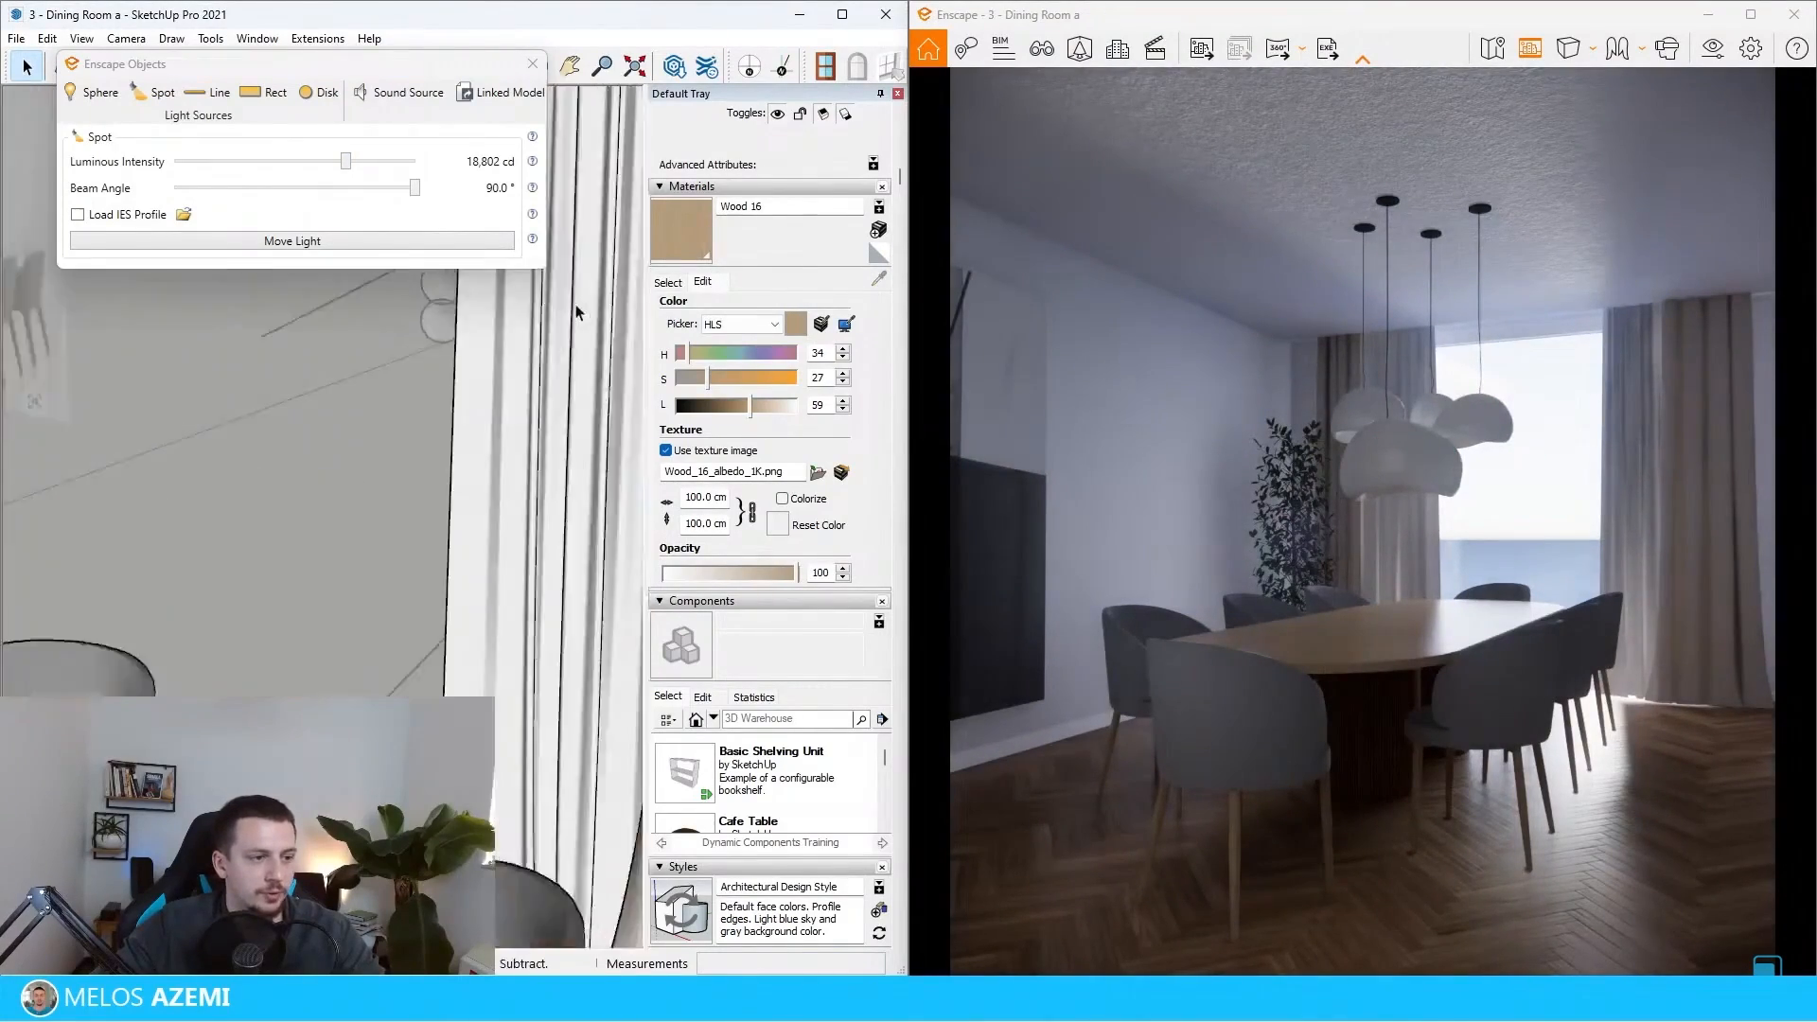
{"action": "scroll", "coordinate": [577, 313], "scroll_direction": "up", "scroll_amount": 2}
{"action": "key", "text": "b"}
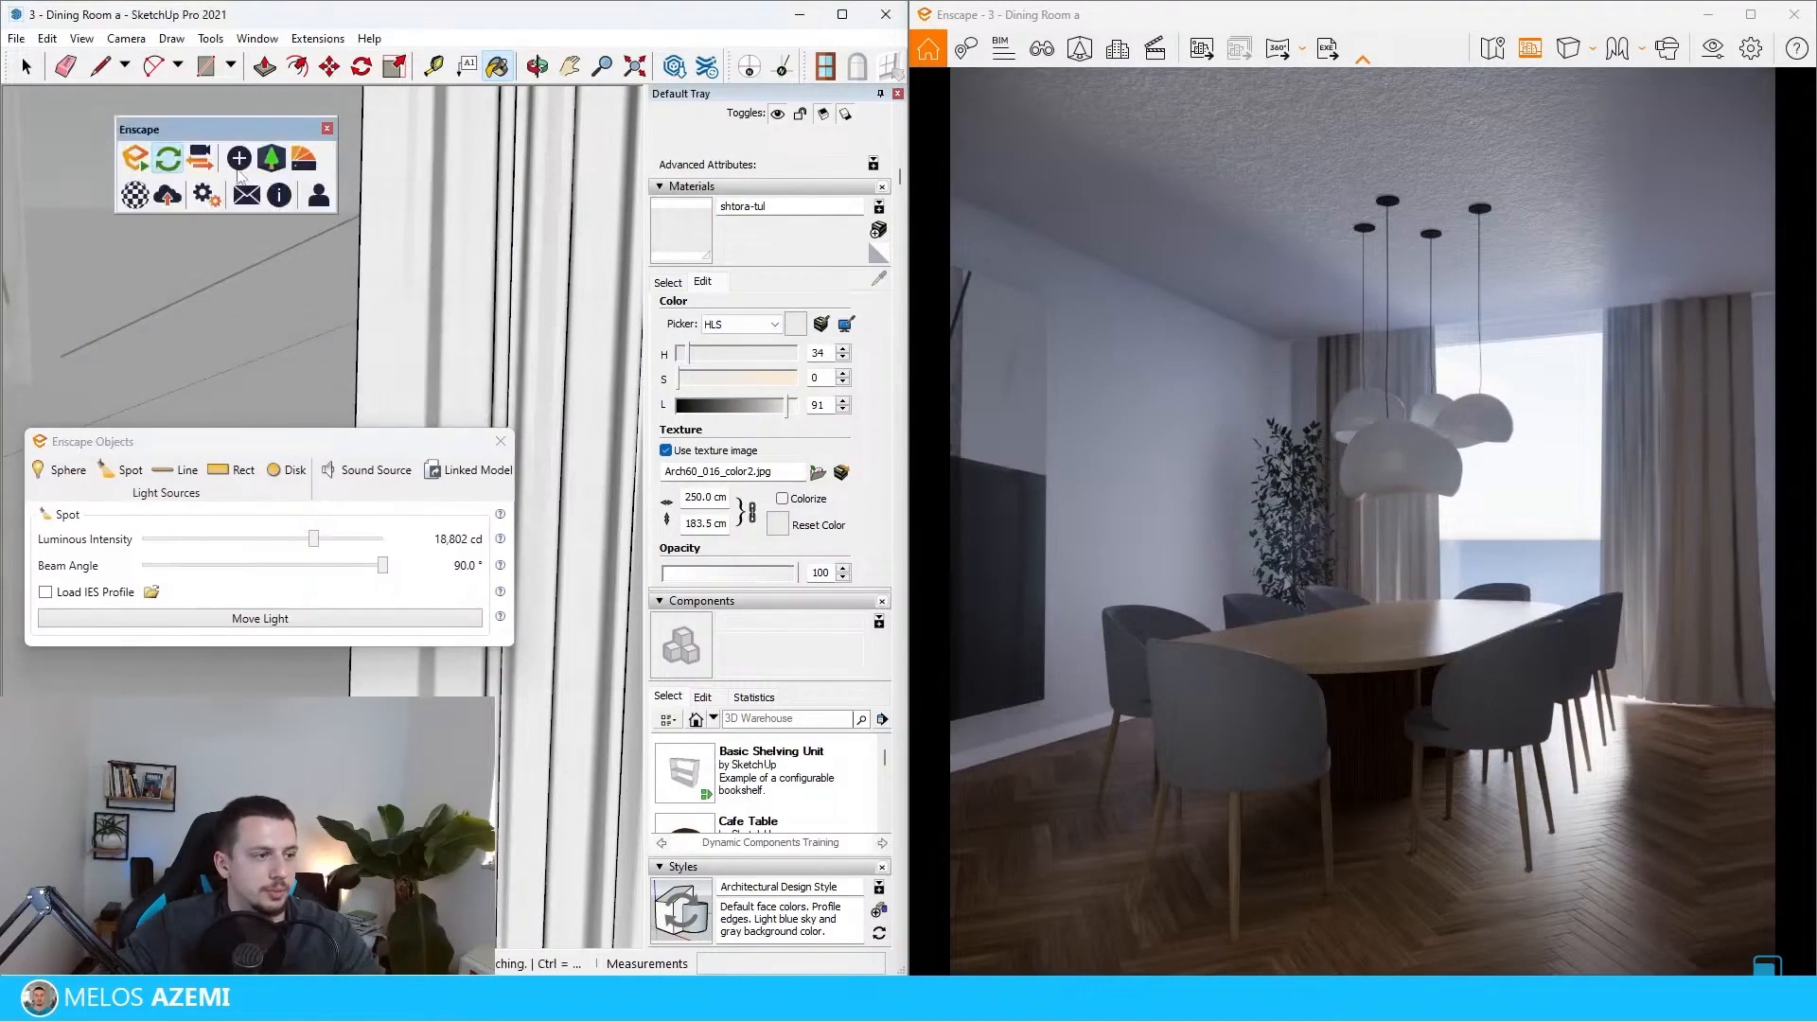
{"action": "scroll", "coordinate": [640, 498], "scroll_direction": "down", "scroll_amount": 3}
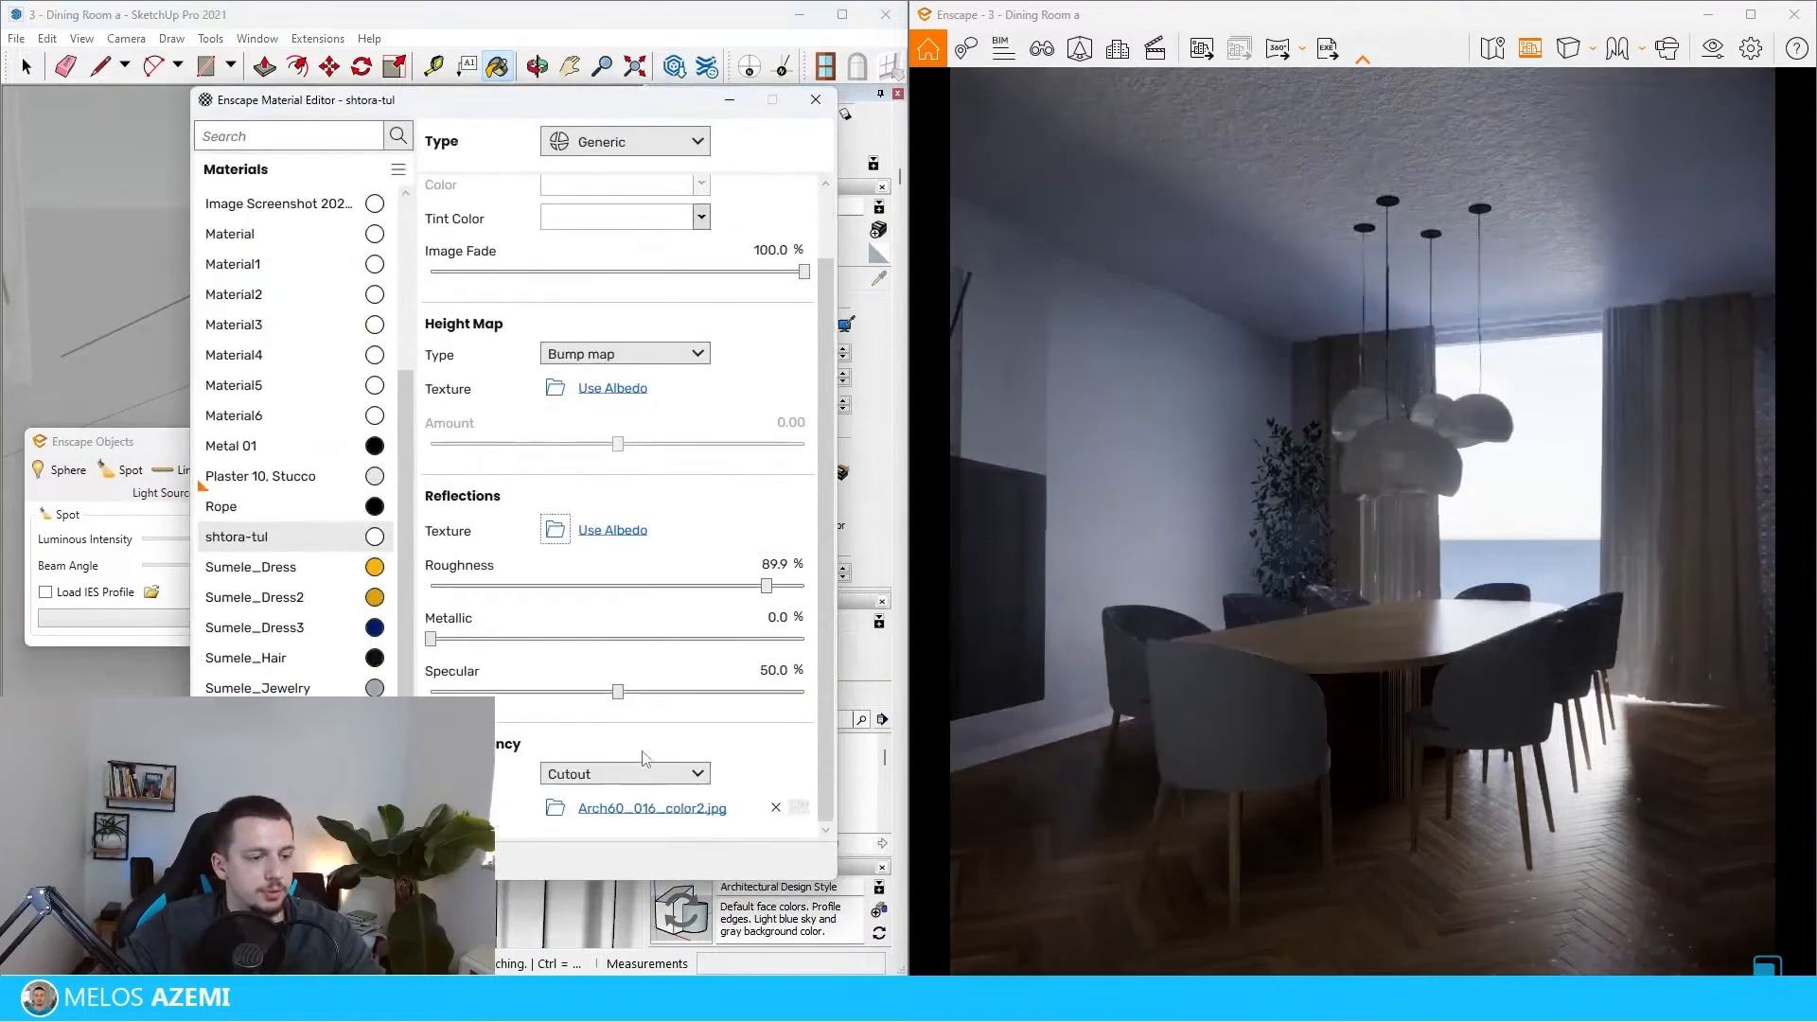
{"action": "left_click", "coordinate": [555, 807]}
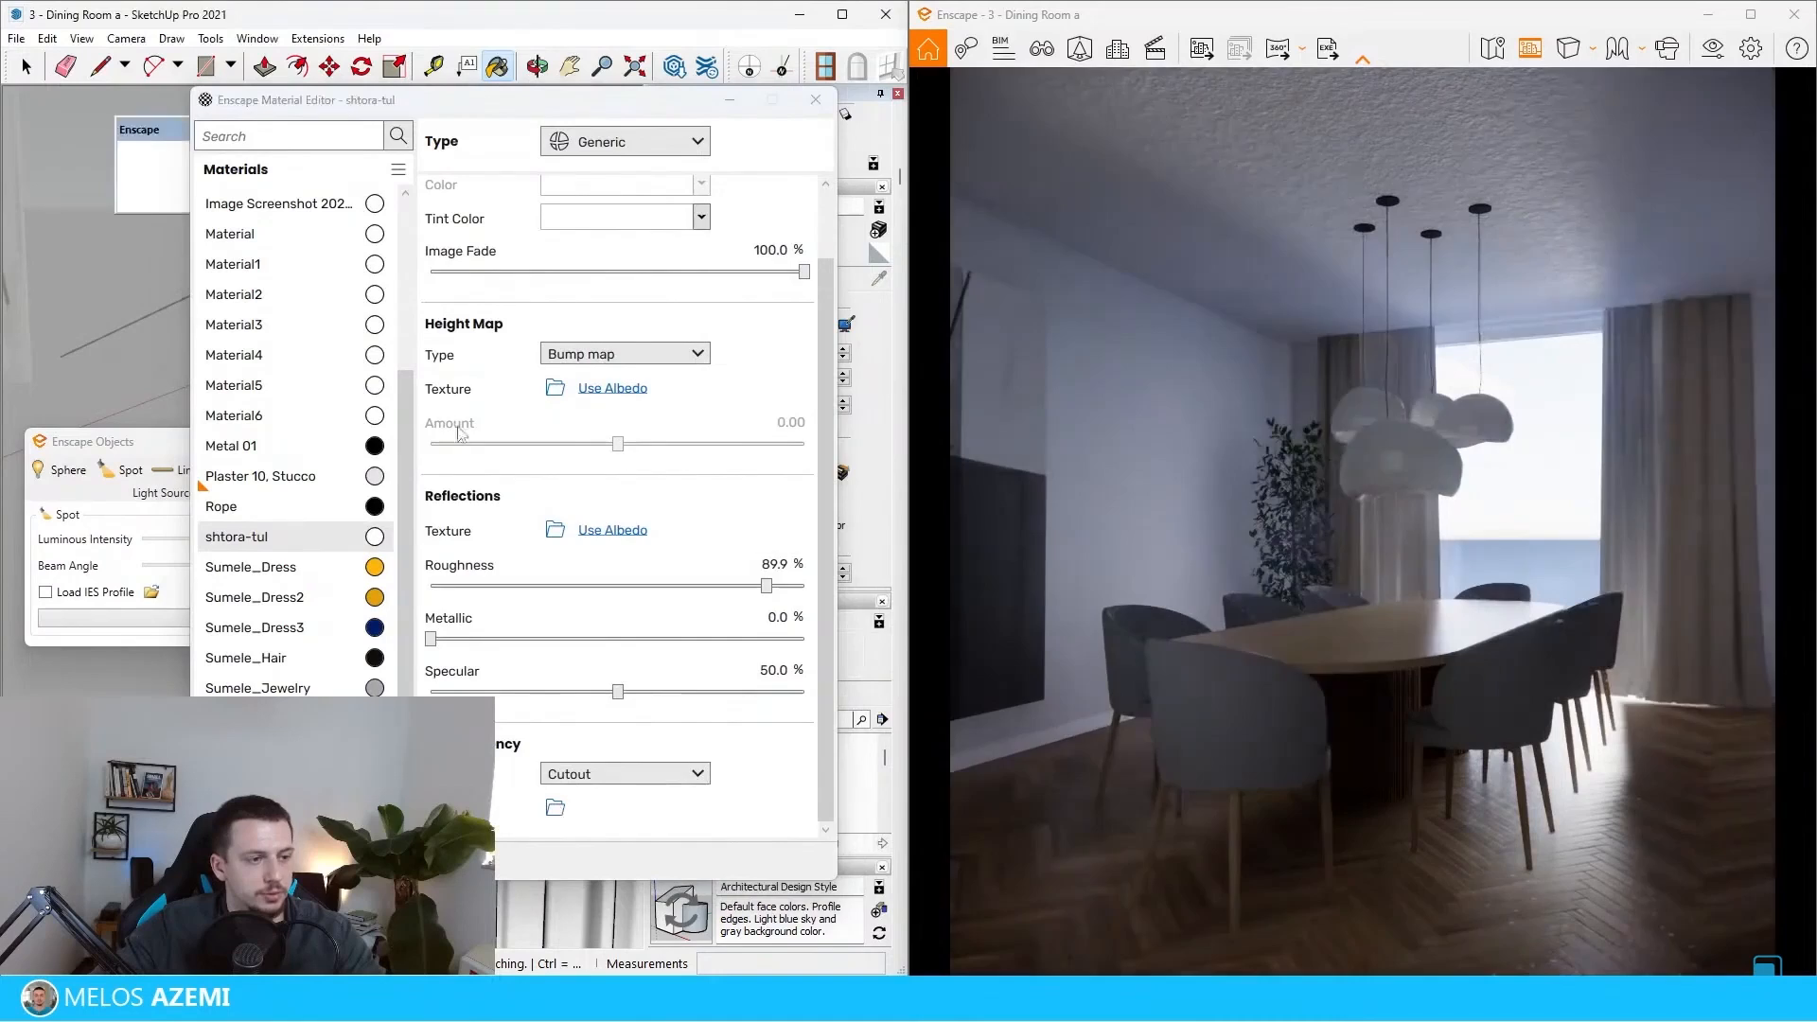
{"action": "scroll", "coordinate": [838, 621], "scroll_direction": "down", "scroll_amount": 3}
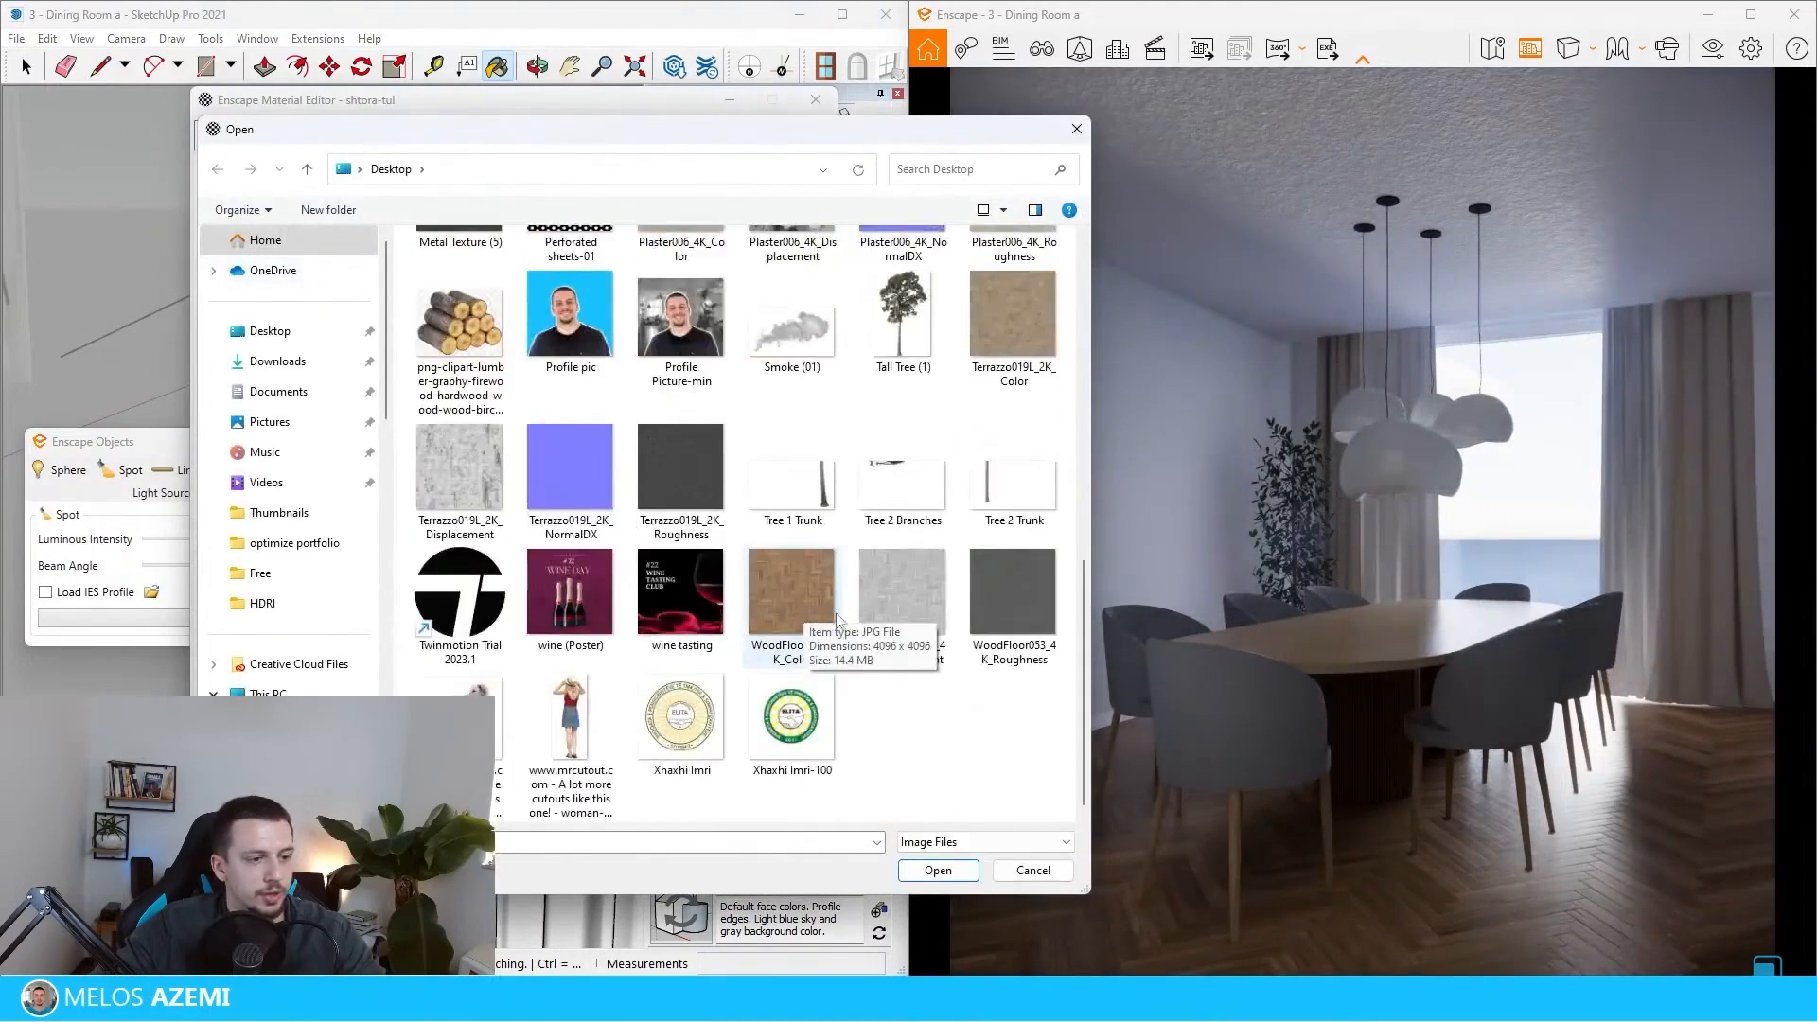
{"action": "scroll", "coordinate": [838, 575], "scroll_direction": "up", "scroll_amount": 5}
{"action": "double_click", "coordinate": [792, 597]}
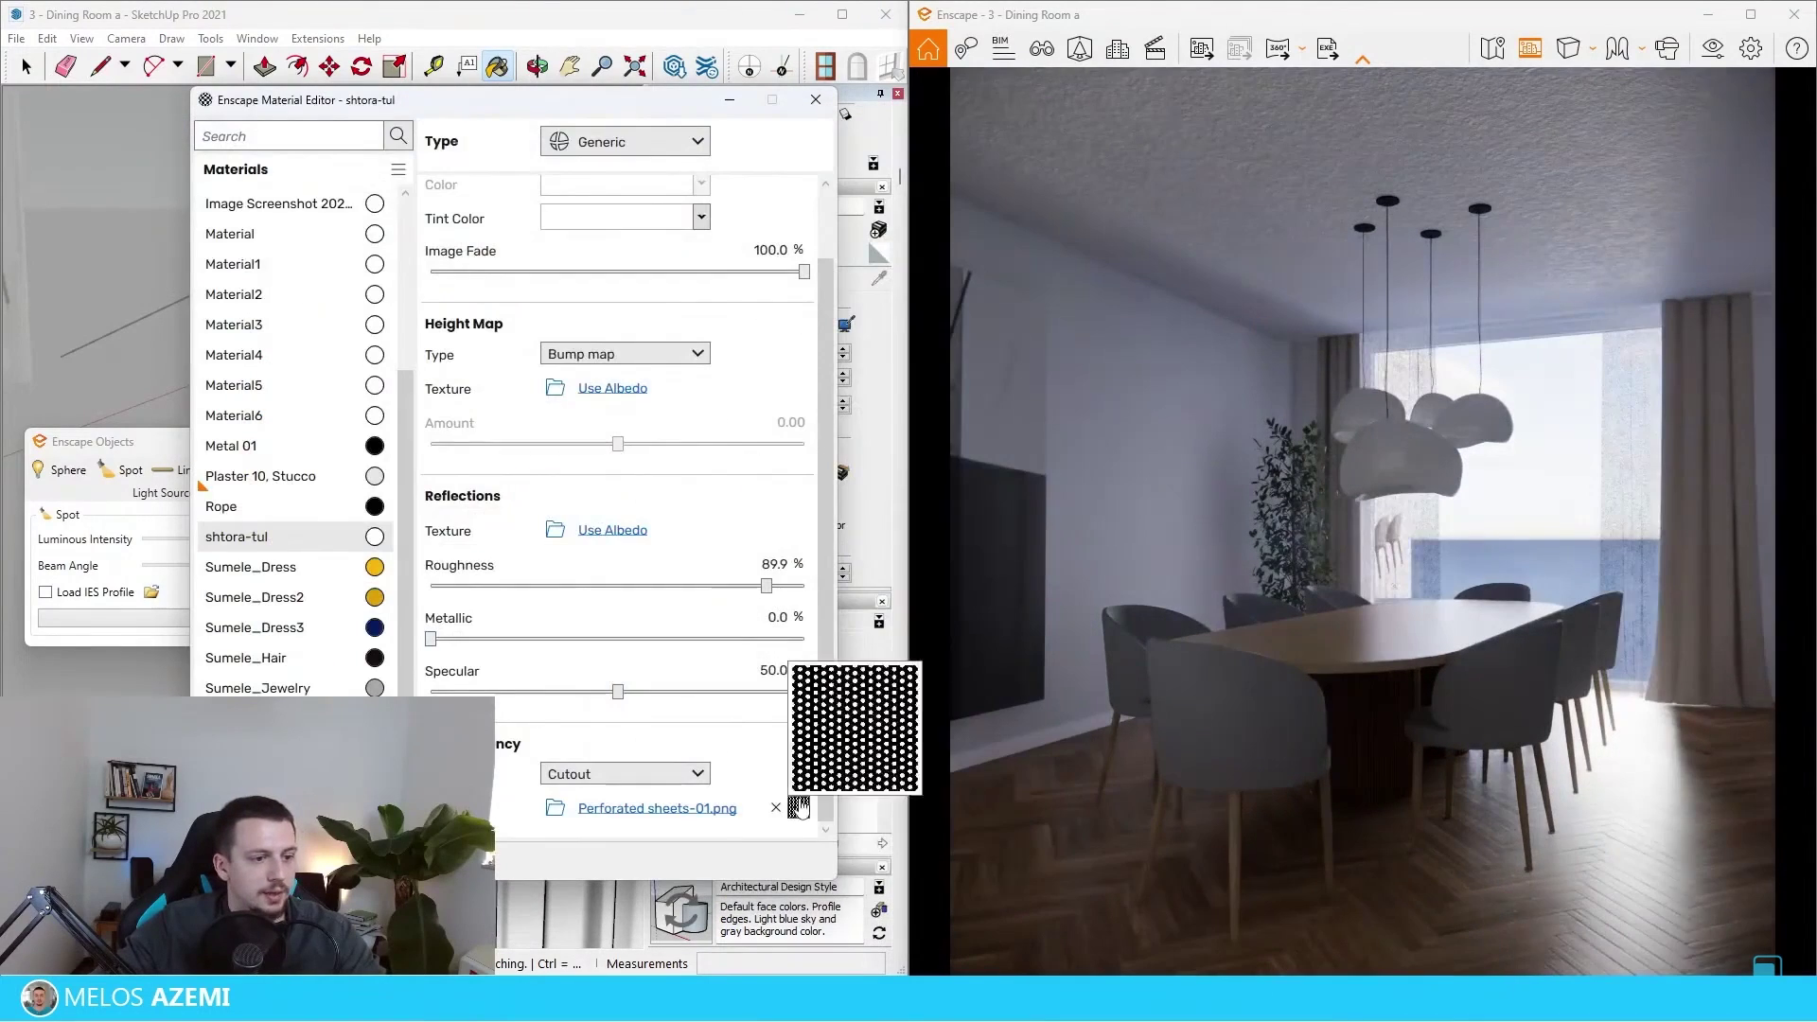
{"action": "left_click", "coordinate": [799, 808]}
- Size the cutout texture explicitly to 0.2 m and close the material editor
{"action": "left_click", "coordinate": [437, 608]}
{"action": "double_click", "coordinate": [576, 638]}
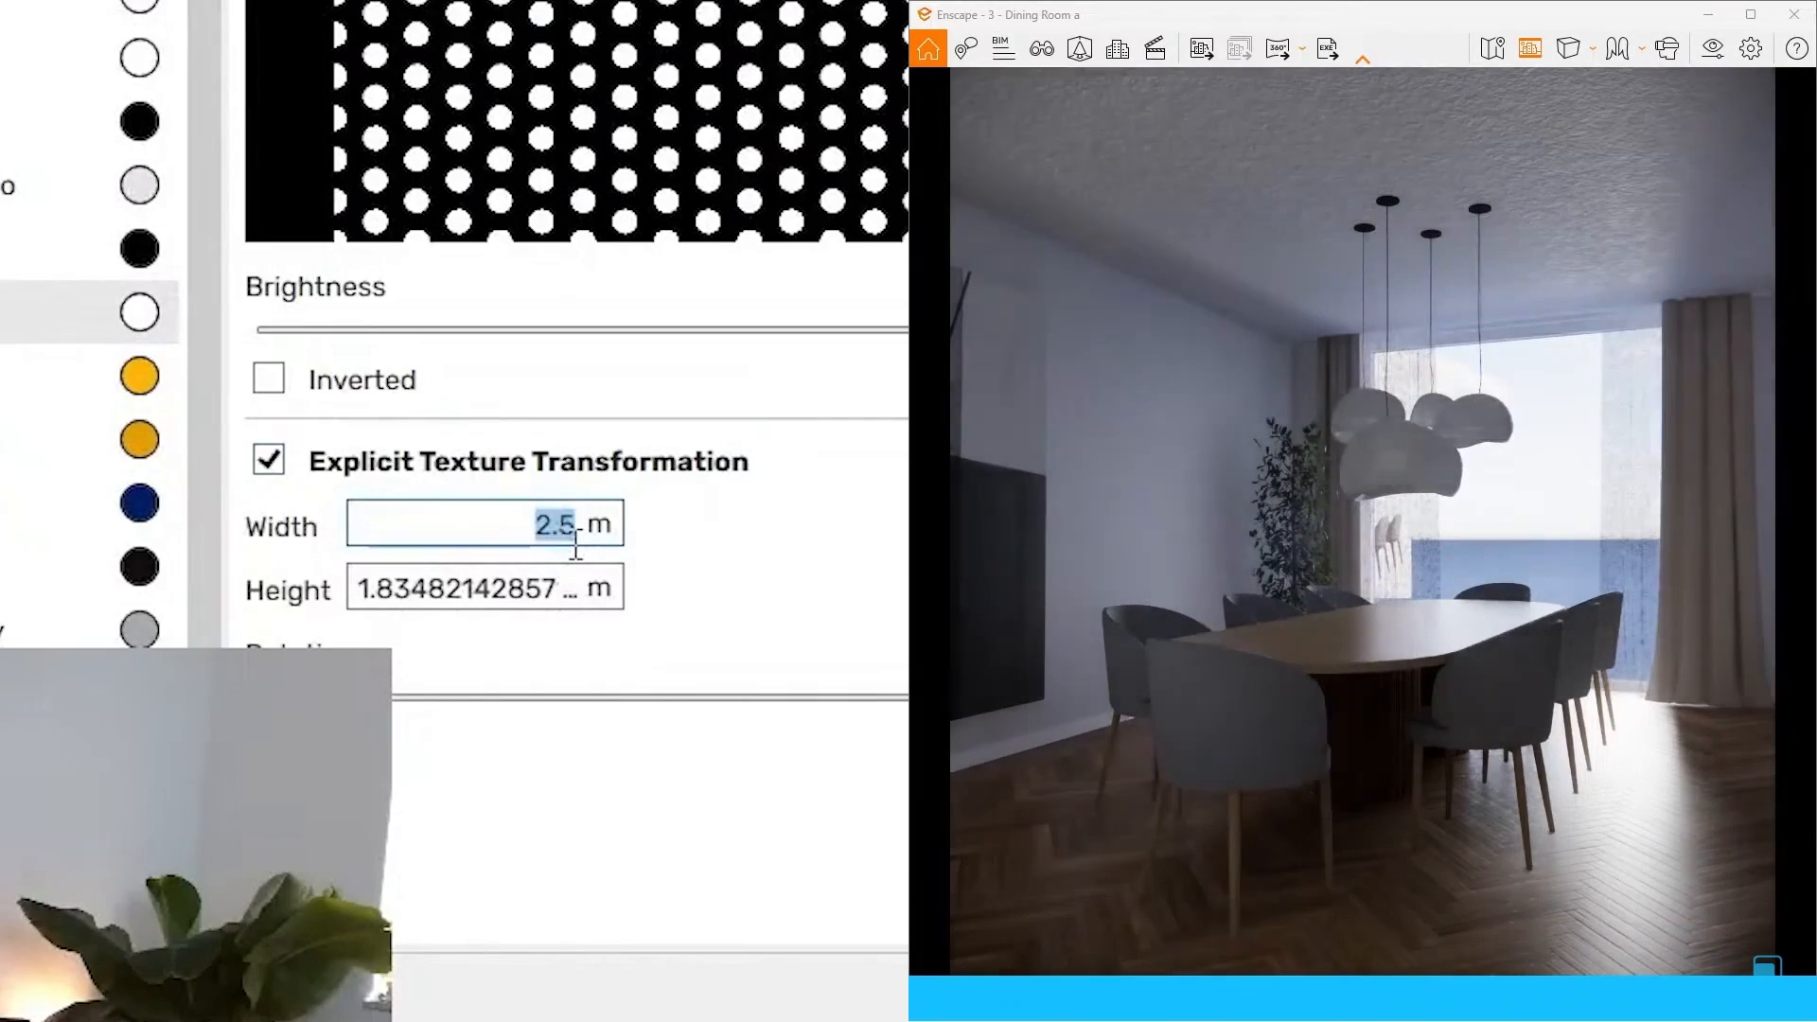
{"action": "type", "text": "1"}
{"action": "key", "text": "Return"}
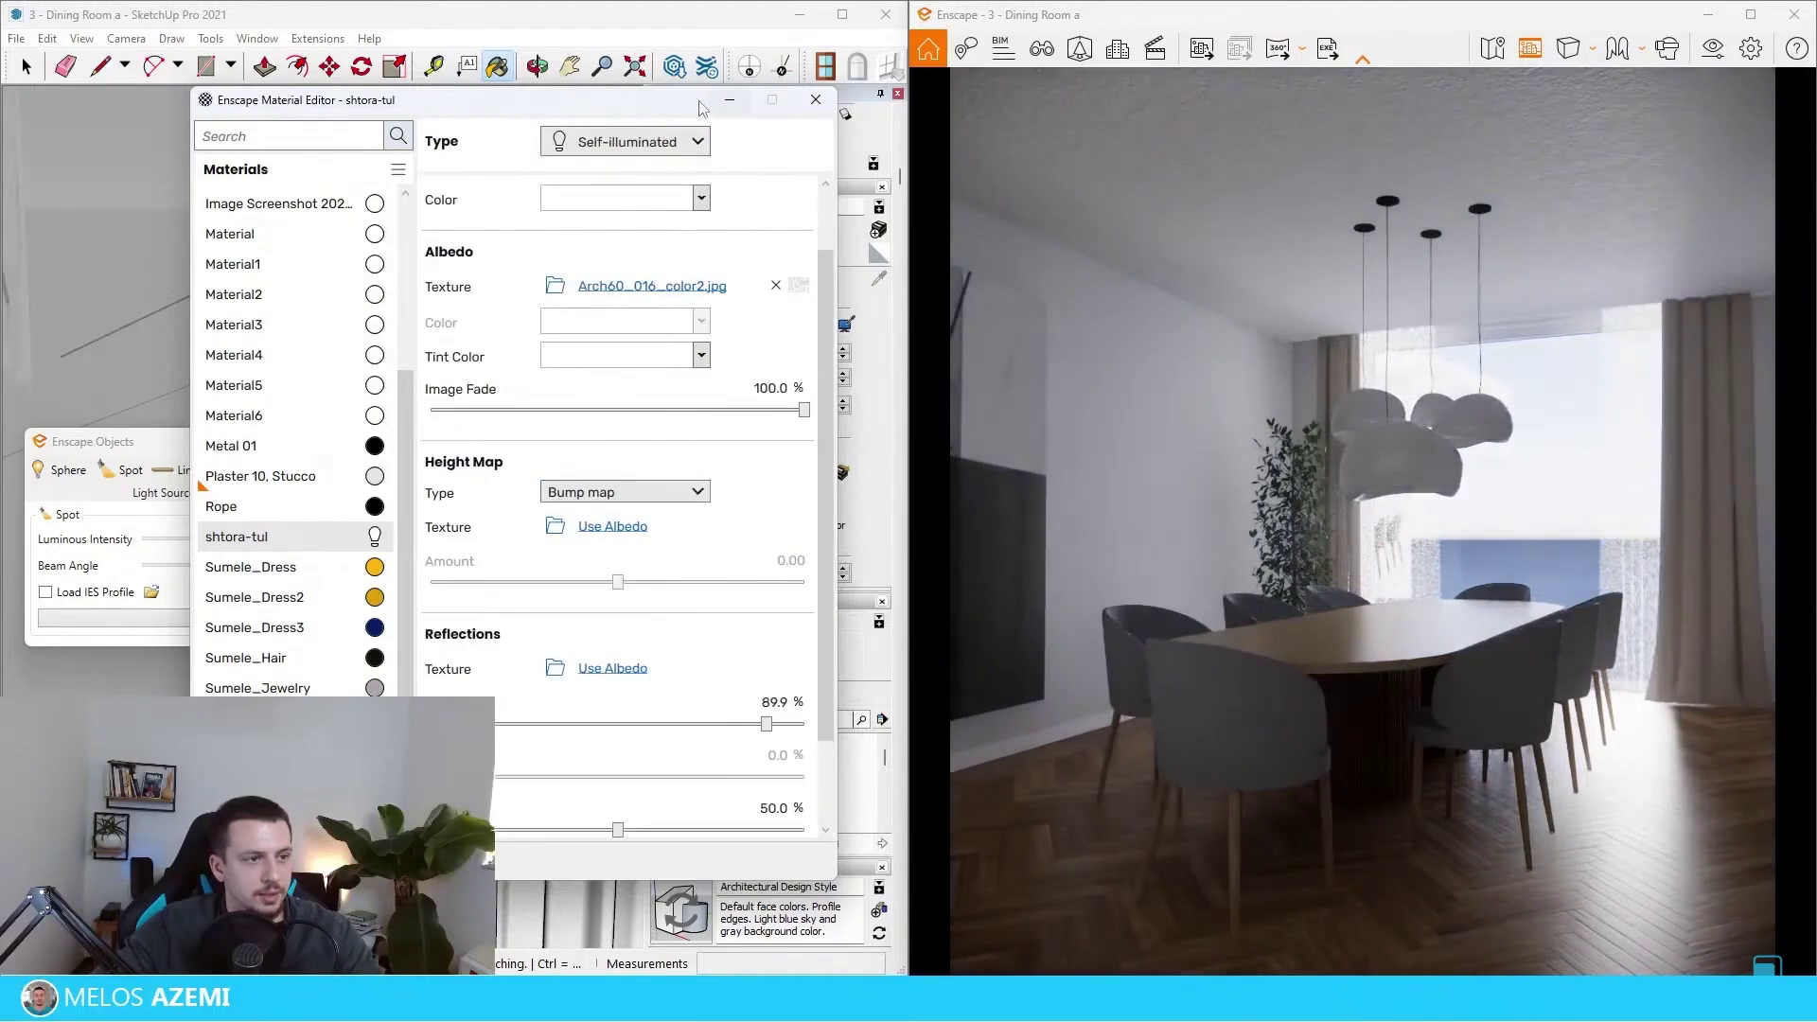
{"action": "left_click_drag", "start_coordinate": [426, 100], "coordinate": [18, 94]}
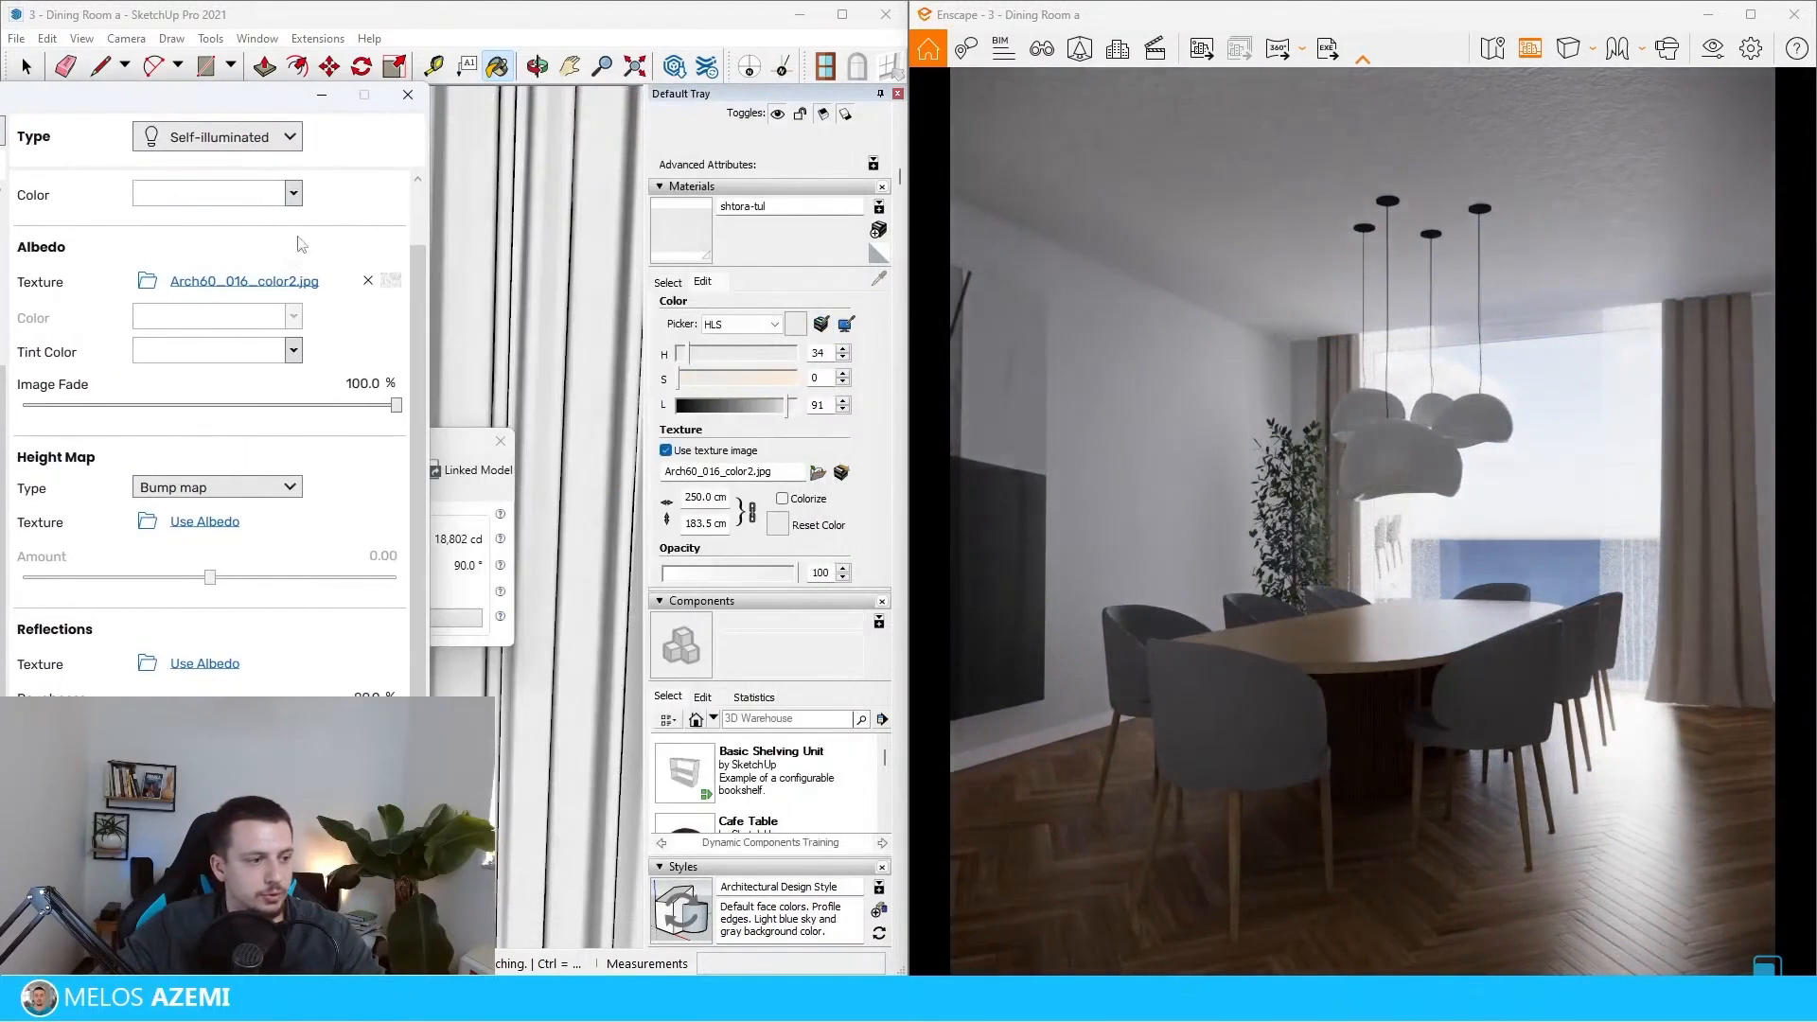
{"action": "left_click_drag", "start_coordinate": [213, 96], "coordinate": [603, 97]}
{"action": "scroll", "coordinate": [640, 569], "scroll_direction": "down", "scroll_amount": 2}
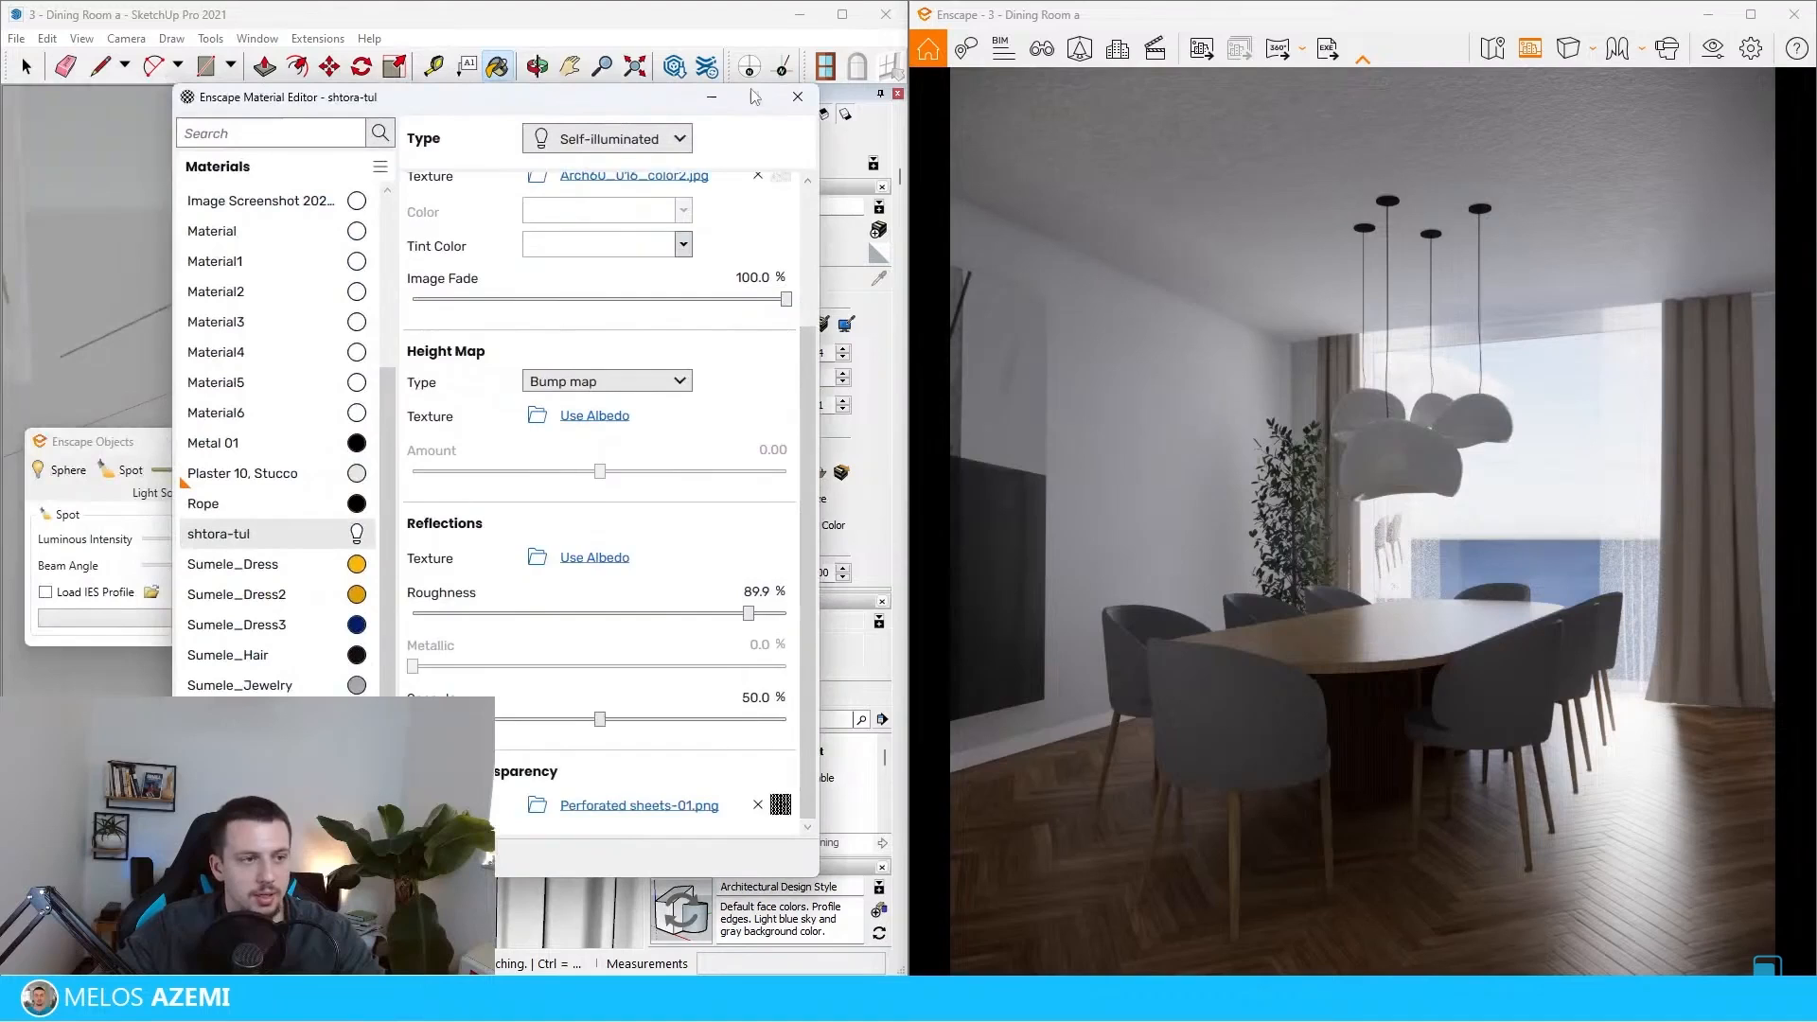
{"action": "scroll", "coordinate": [638, 426], "scroll_direction": "up", "scroll_amount": 3}
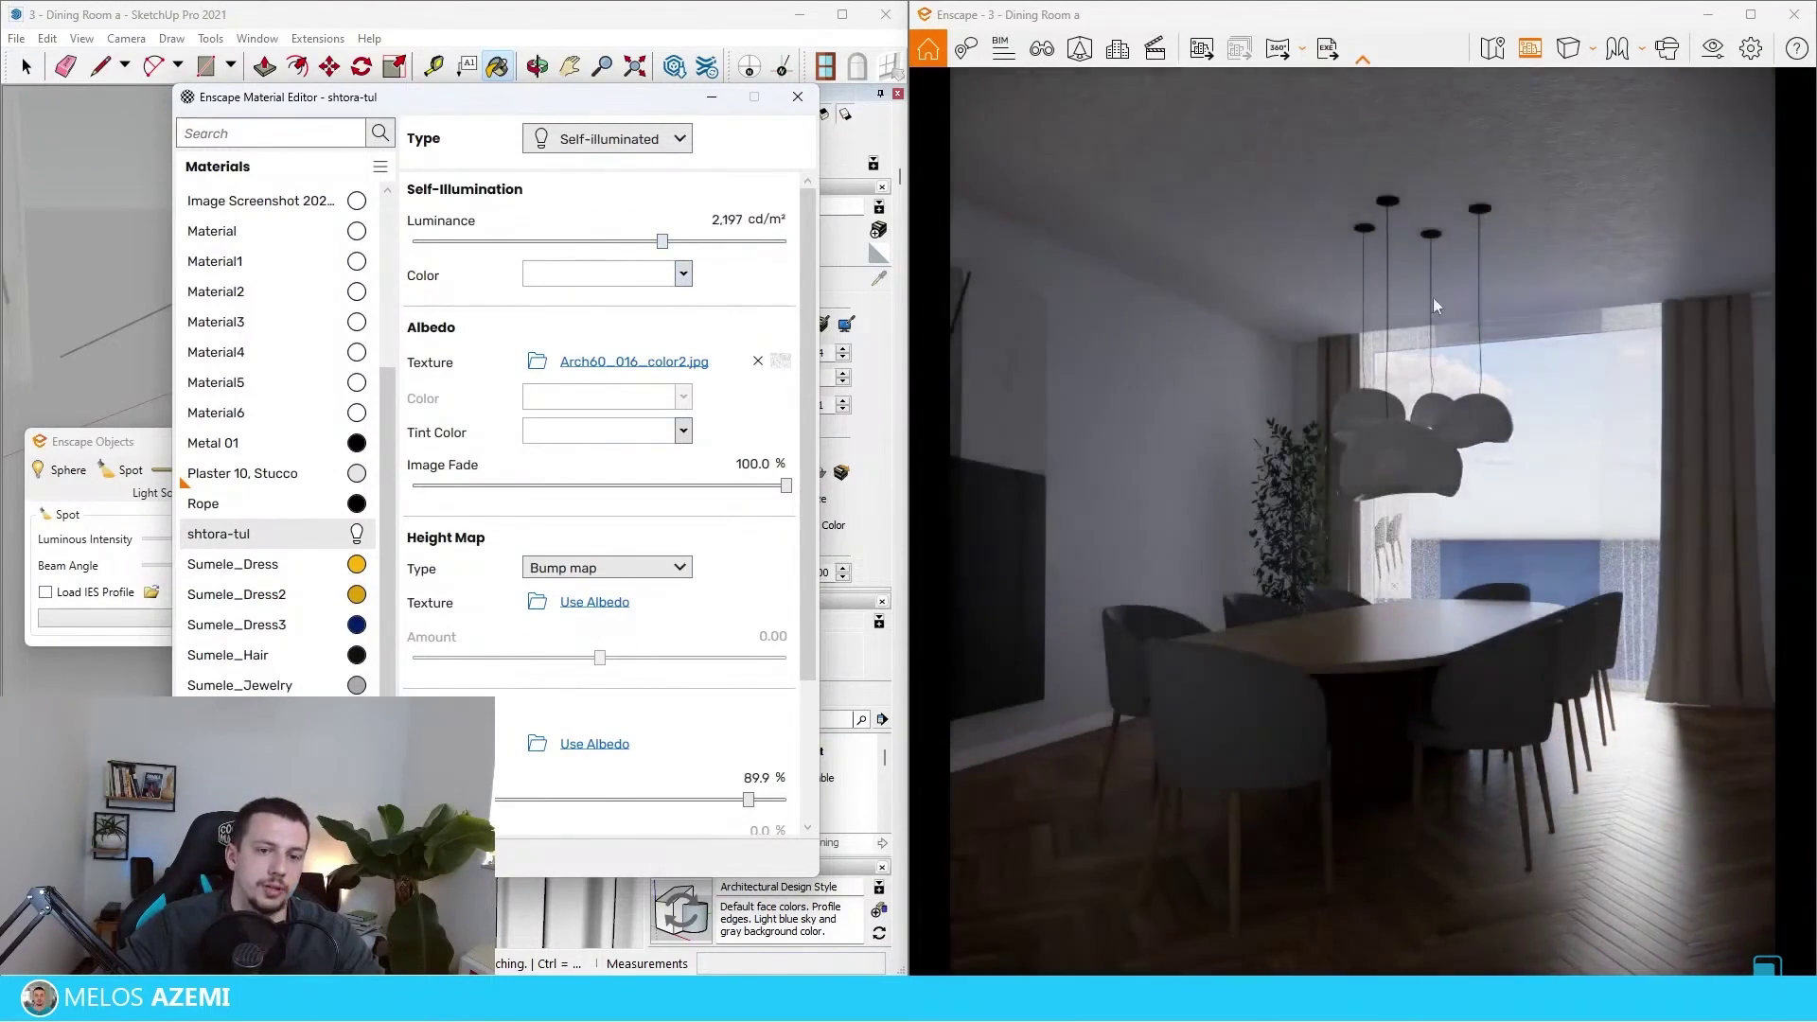
{"action": "scroll", "coordinate": [638, 497], "scroll_direction": "down", "scroll_amount": 4}
{"action": "left_click", "coordinate": [626, 682]}
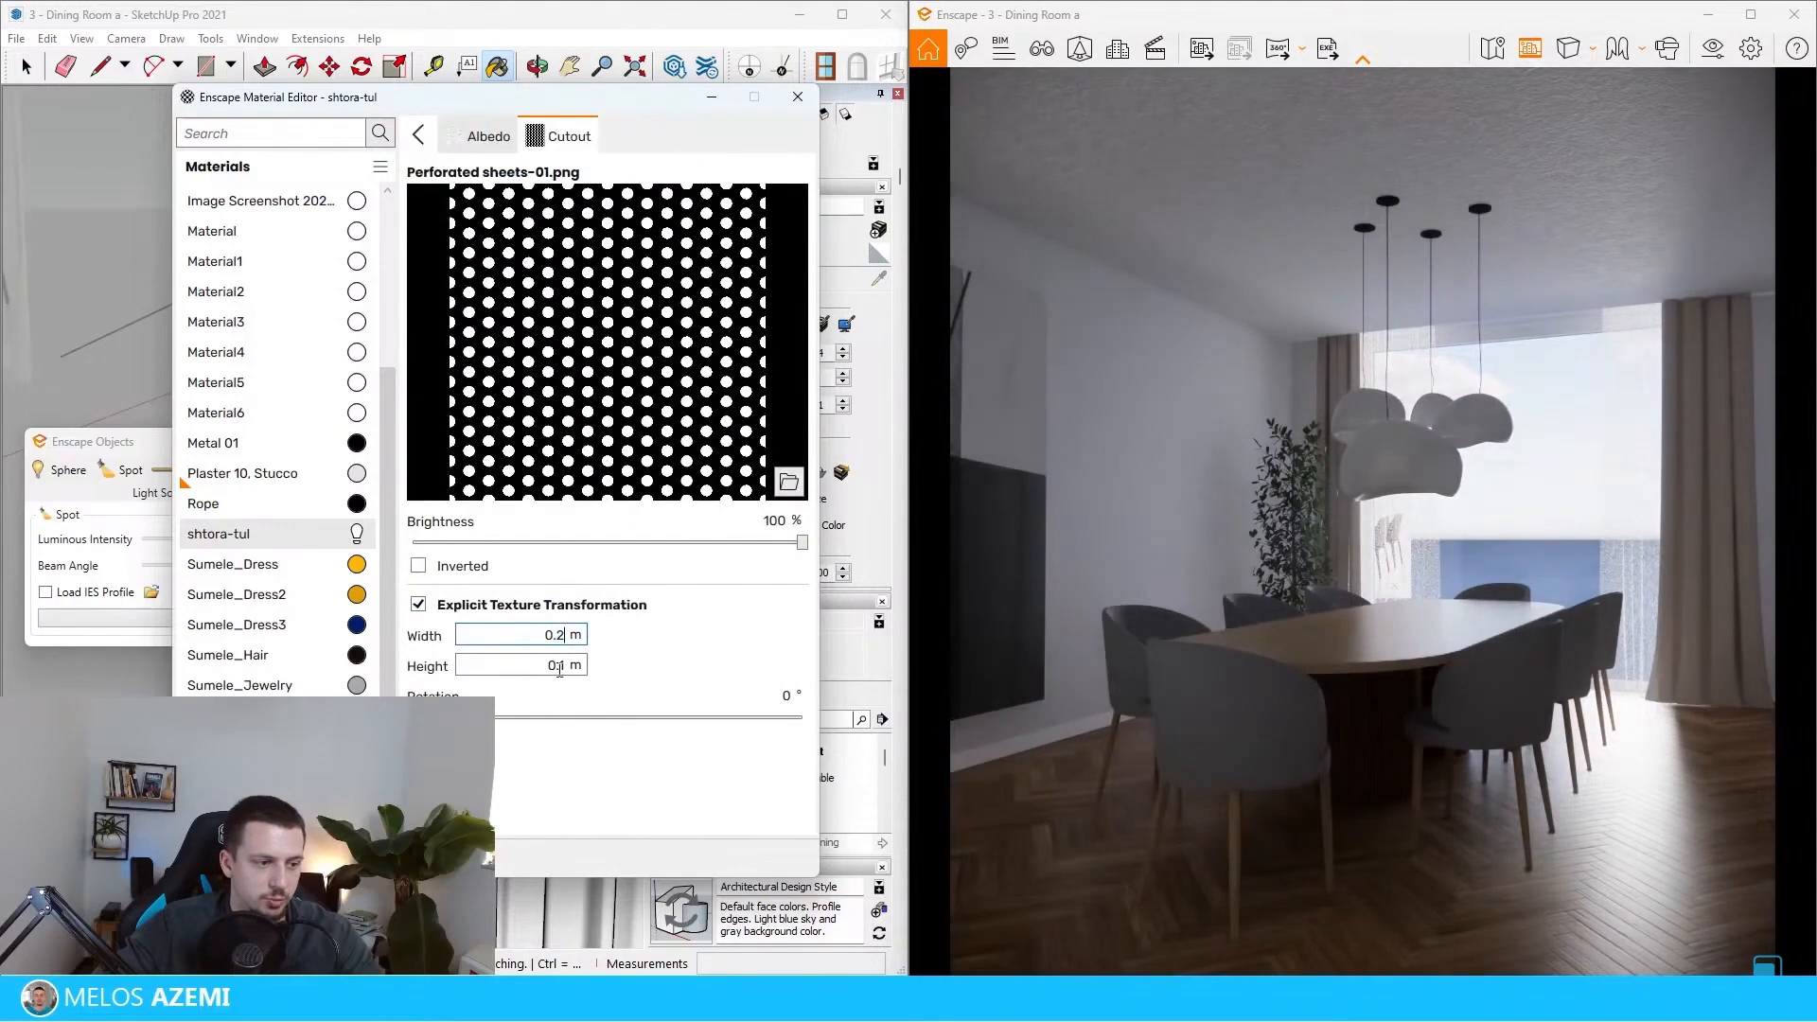
{"action": "left_click", "coordinate": [796, 98]}
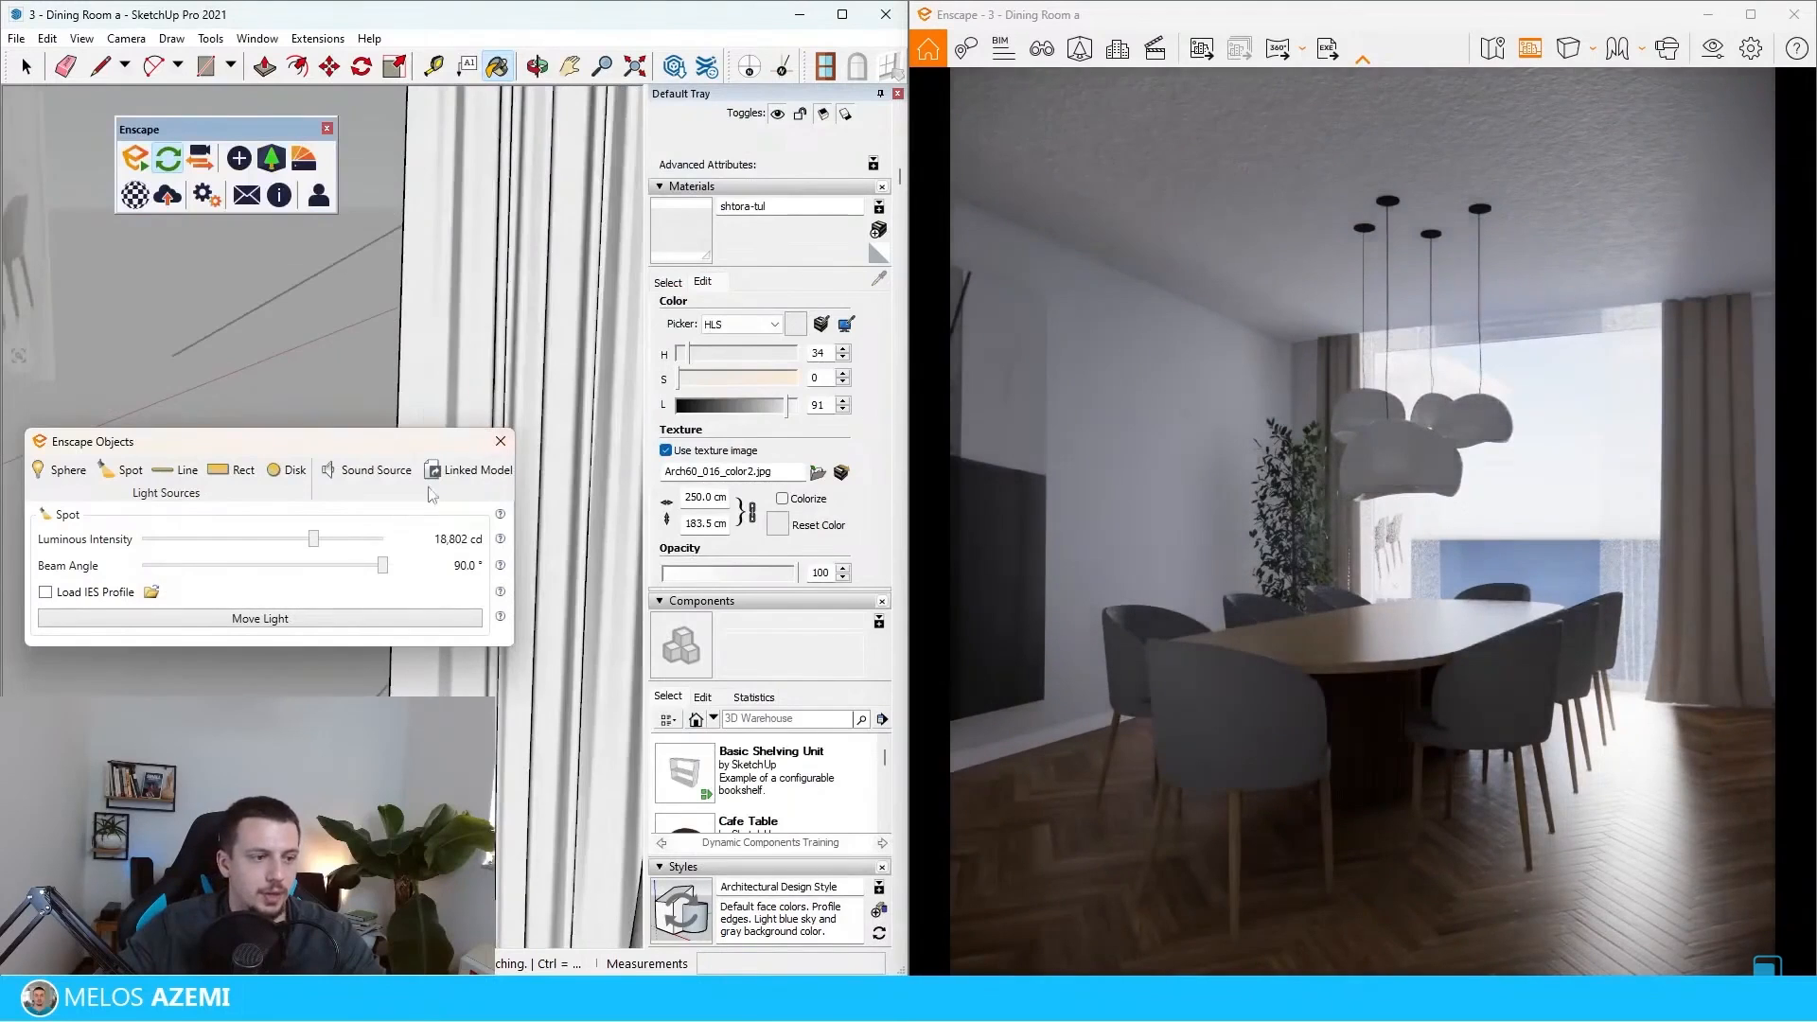
{"action": "scroll", "coordinate": [430, 285], "scroll_direction": "up", "scroll_amount": 3}
- Raise Enscape exposure to 60% and move the sphere grid to a new position
{"action": "left_click", "coordinate": [1714, 48]}
{"action": "mouse_move", "coordinate": [682, 170]}
{"action": "left_mouse_down"}
{"action": "mouse_move", "coordinate": [529, 192]}
{"action": "mouse_move", "coordinate": [441, 173]}
{"action": "left_mouse_up"}
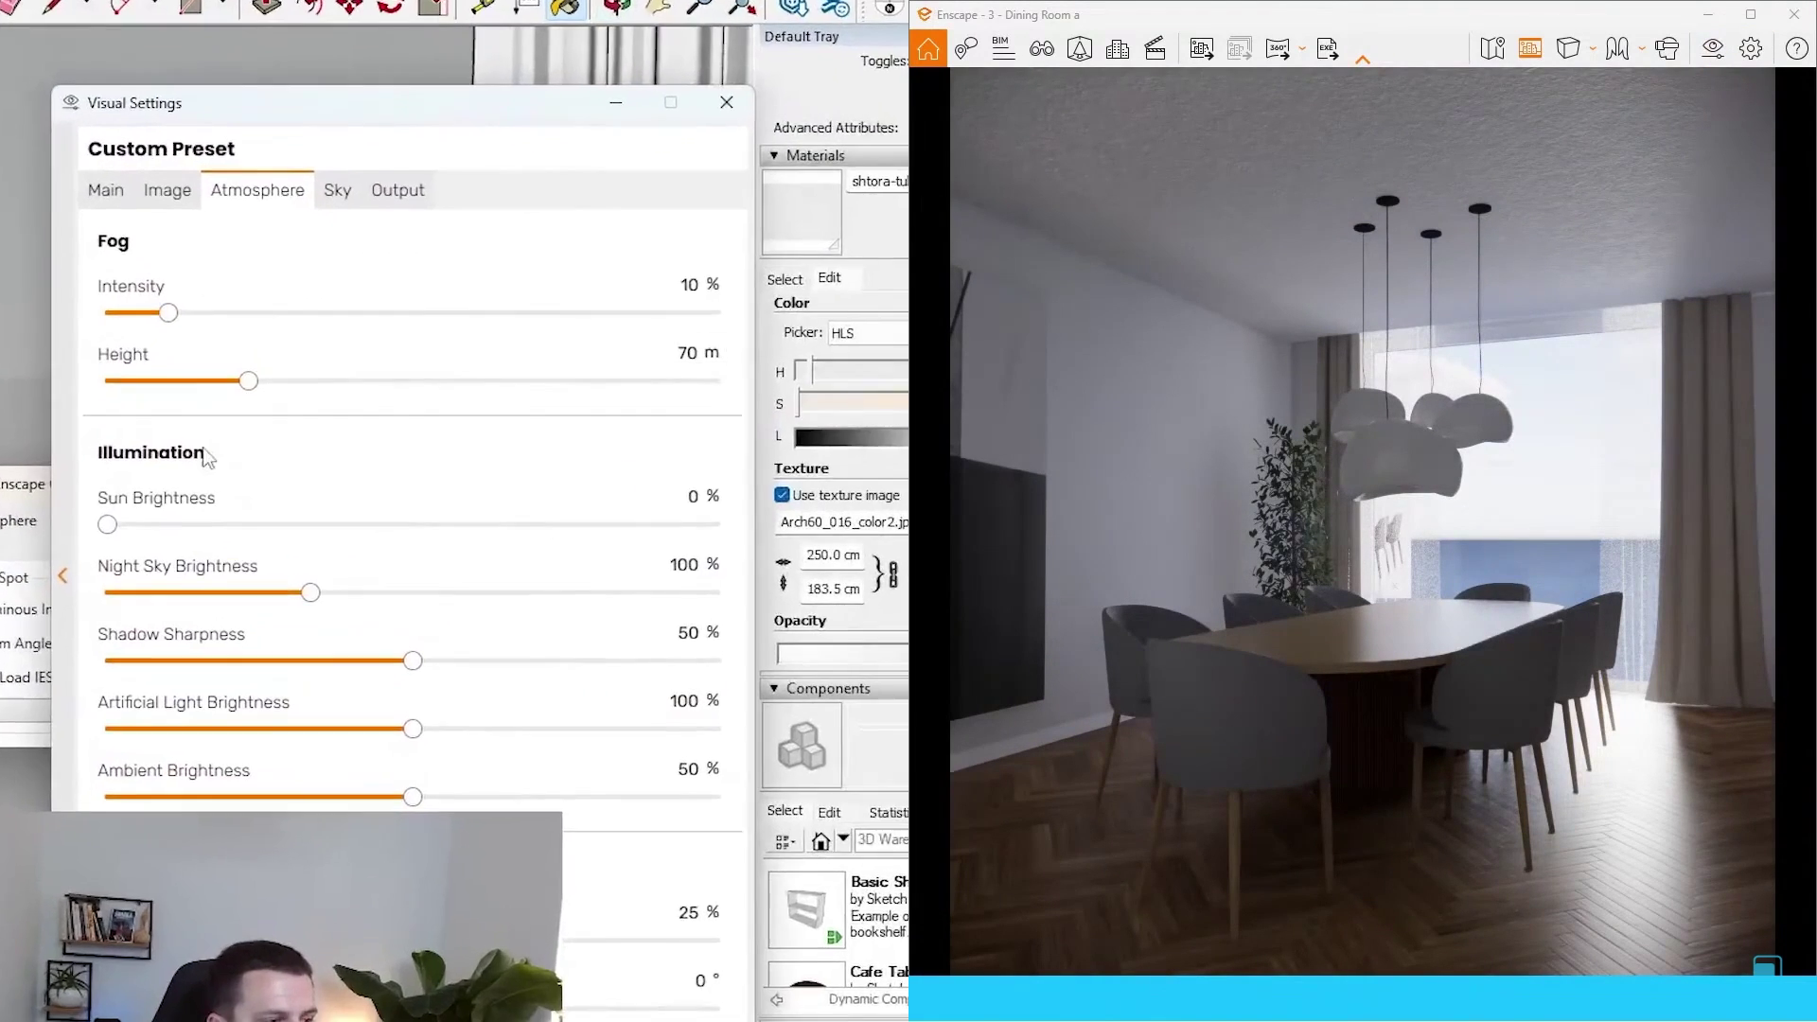
{"action": "left_click", "coordinate": [49, 153]}
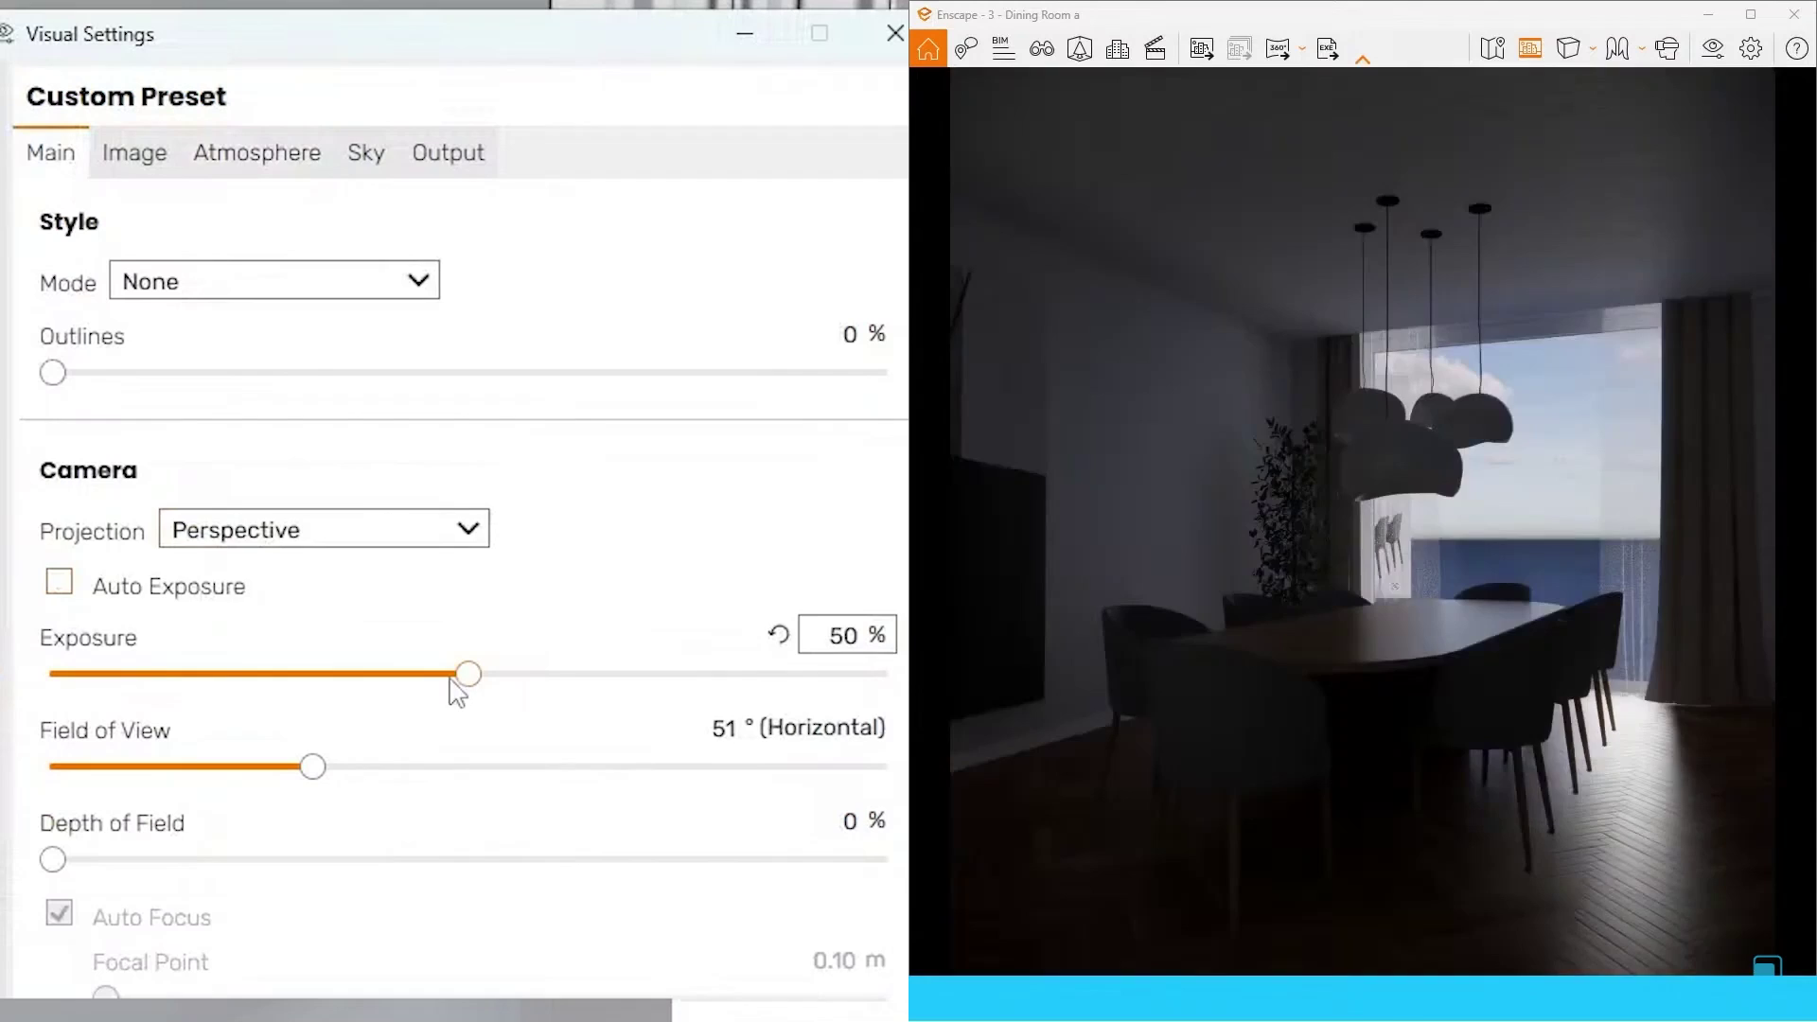
{"action": "left_click_drag", "start_coordinate": [470, 675], "coordinate": [536, 679]}
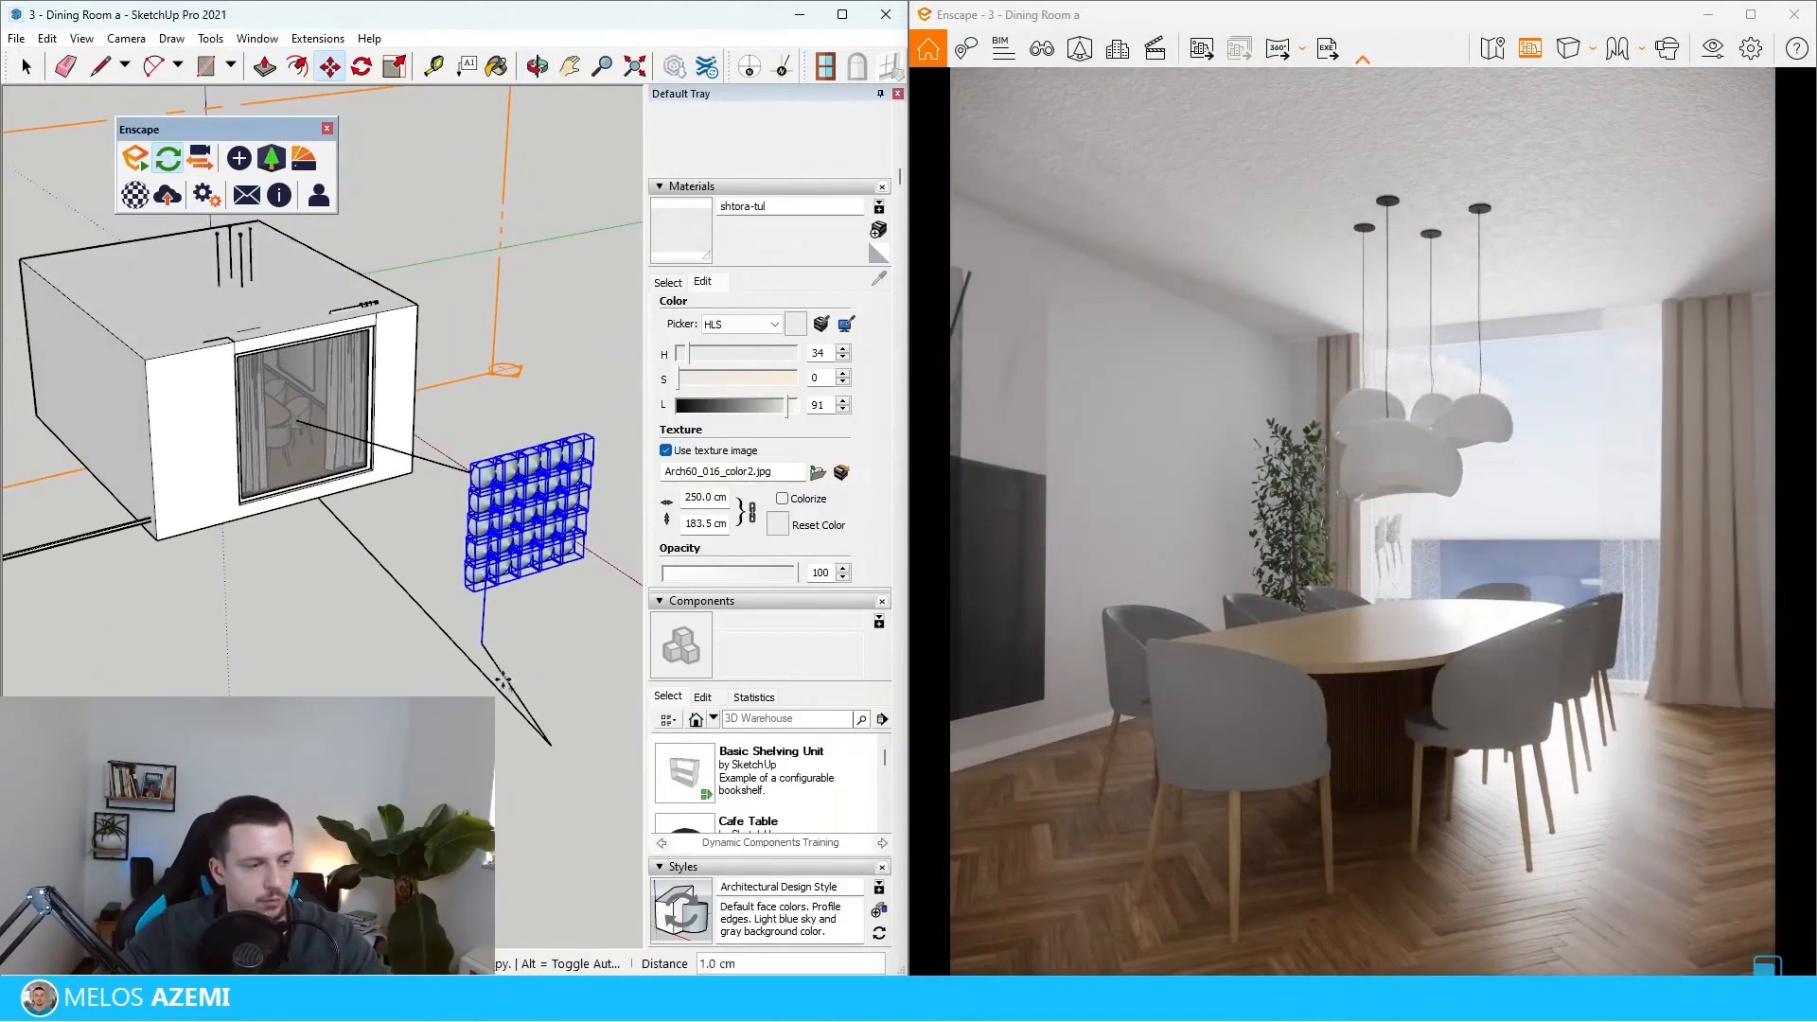
{"action": "left_click_drag", "start_coordinate": [305, 583], "coordinate": [372, 603]}
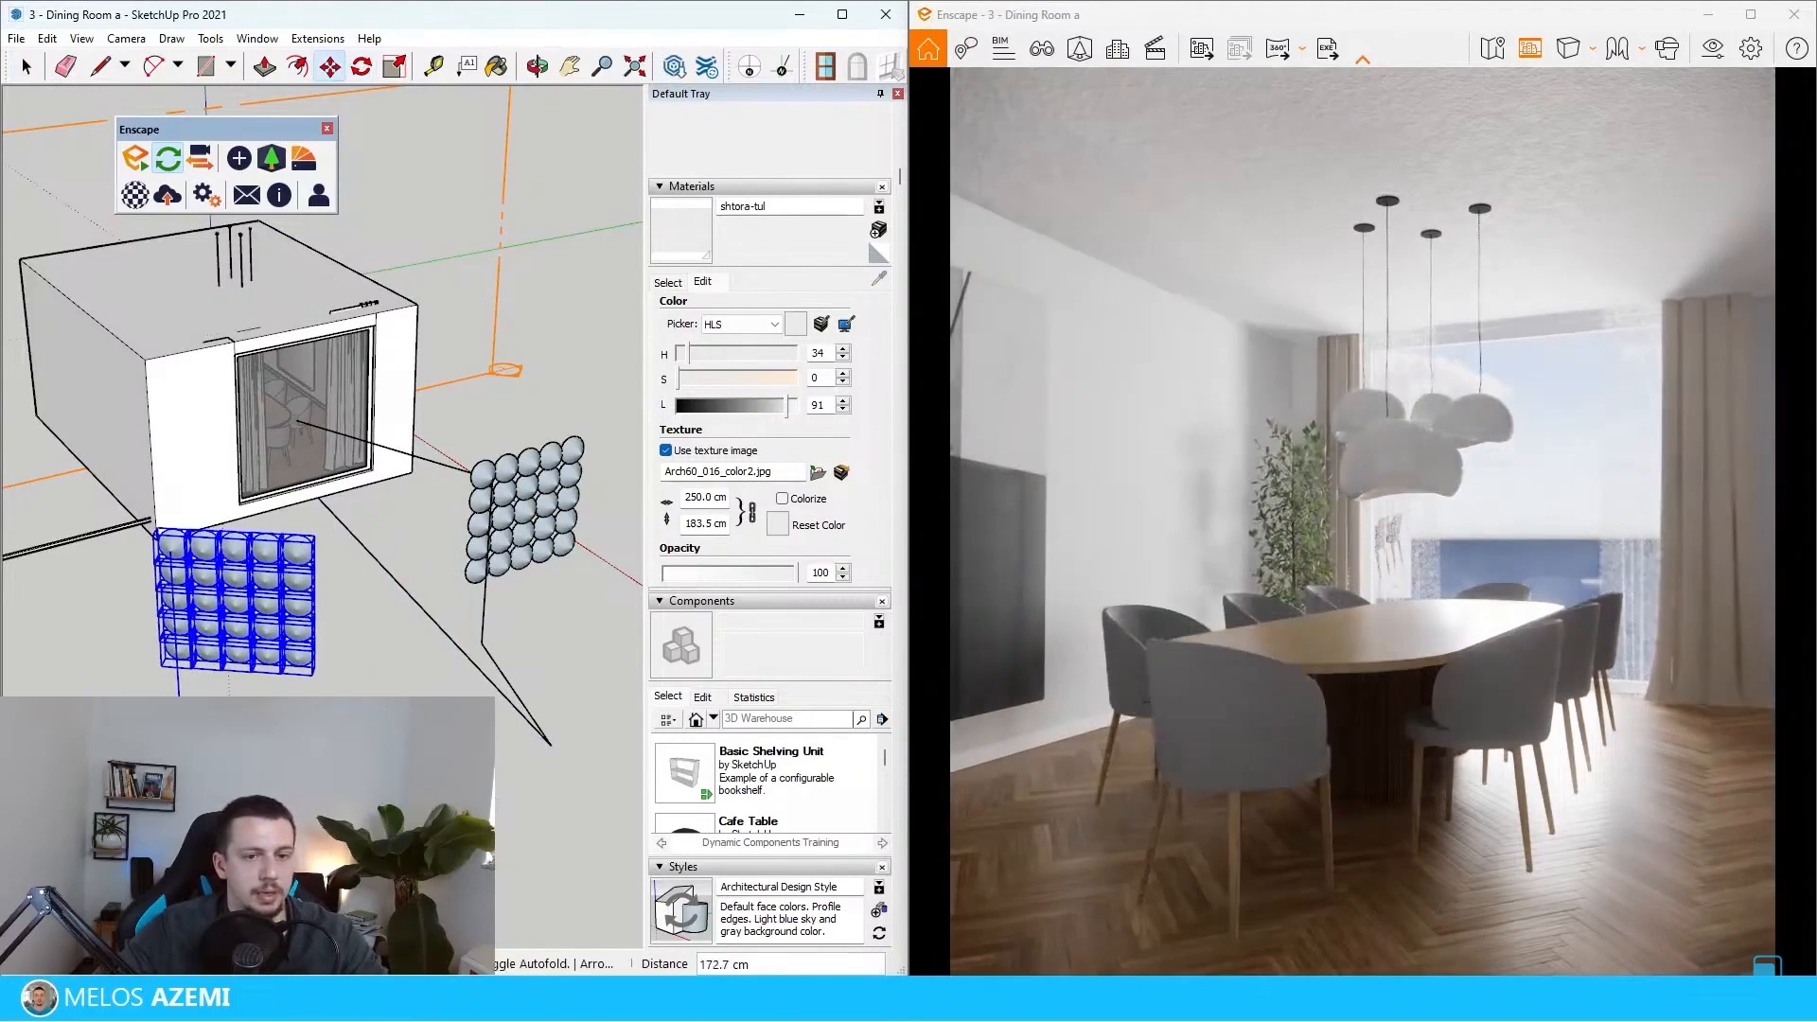
{"action": "middle_click_drag", "start_coordinate": [372, 604], "coordinate": [392, 614]}
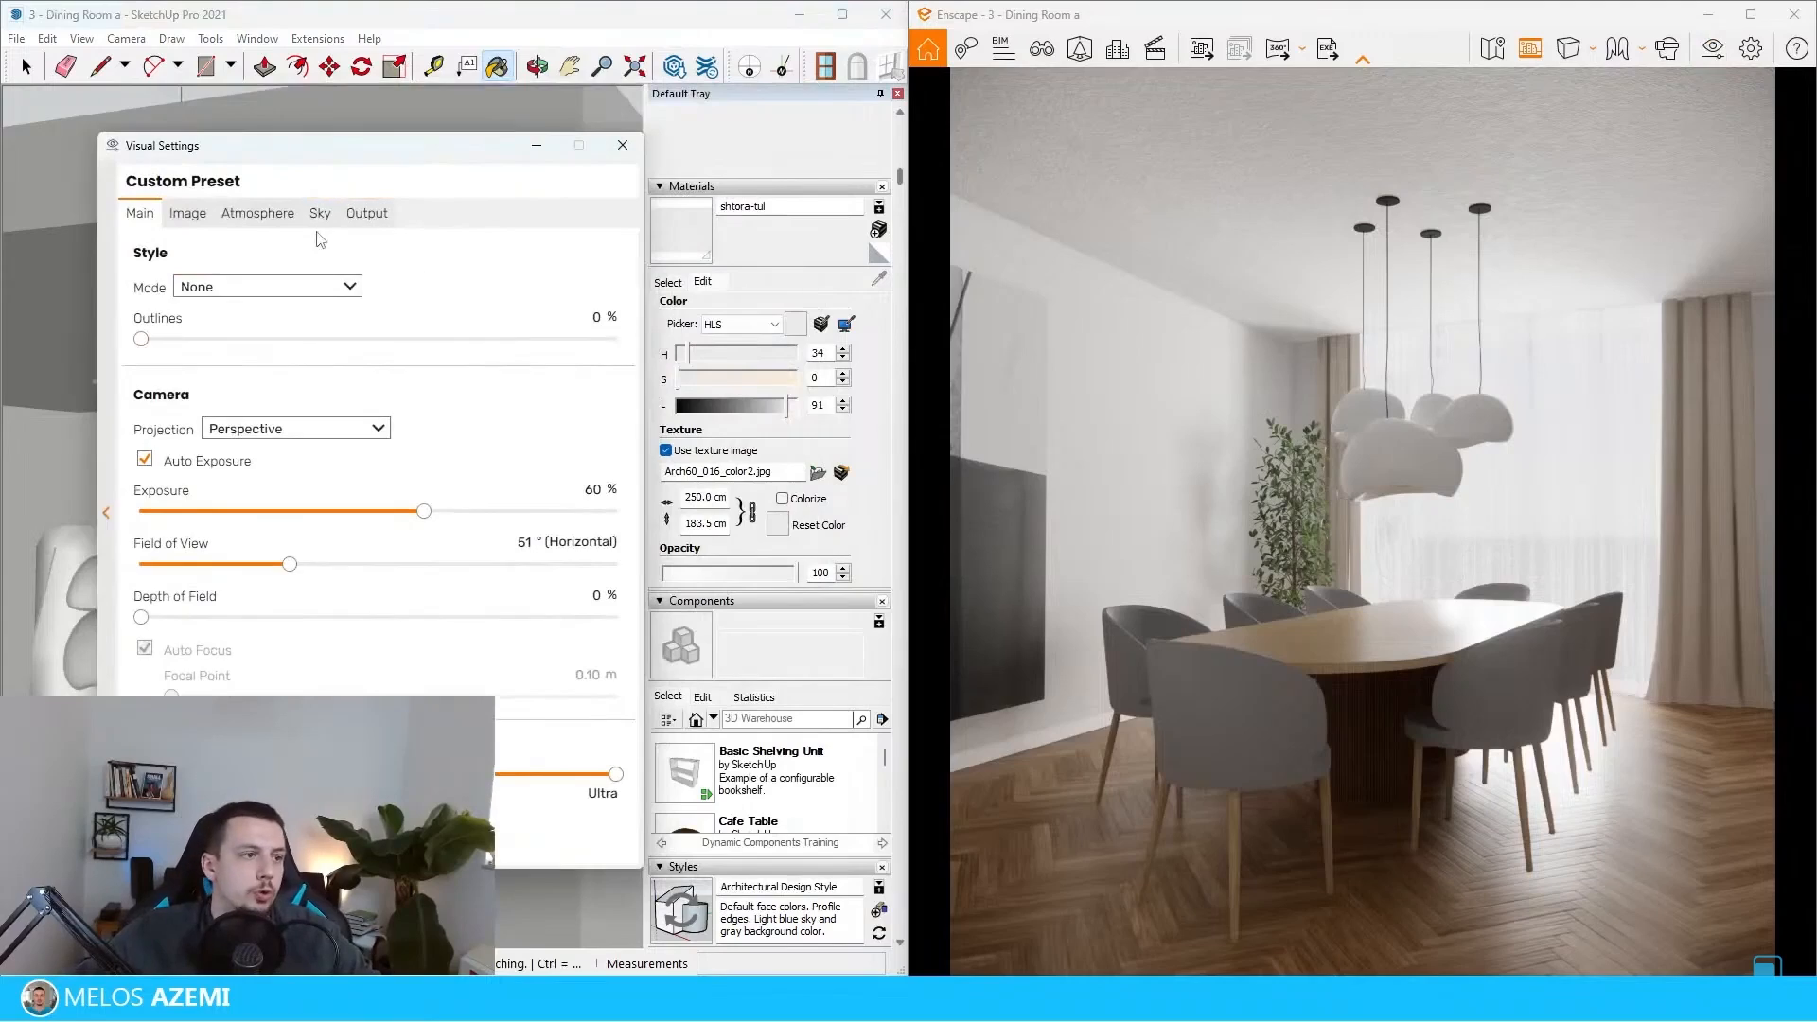
- Set the sky horizon source to Skybox and browse for a skybox file
{"action": "left_click", "coordinate": [319, 213]}
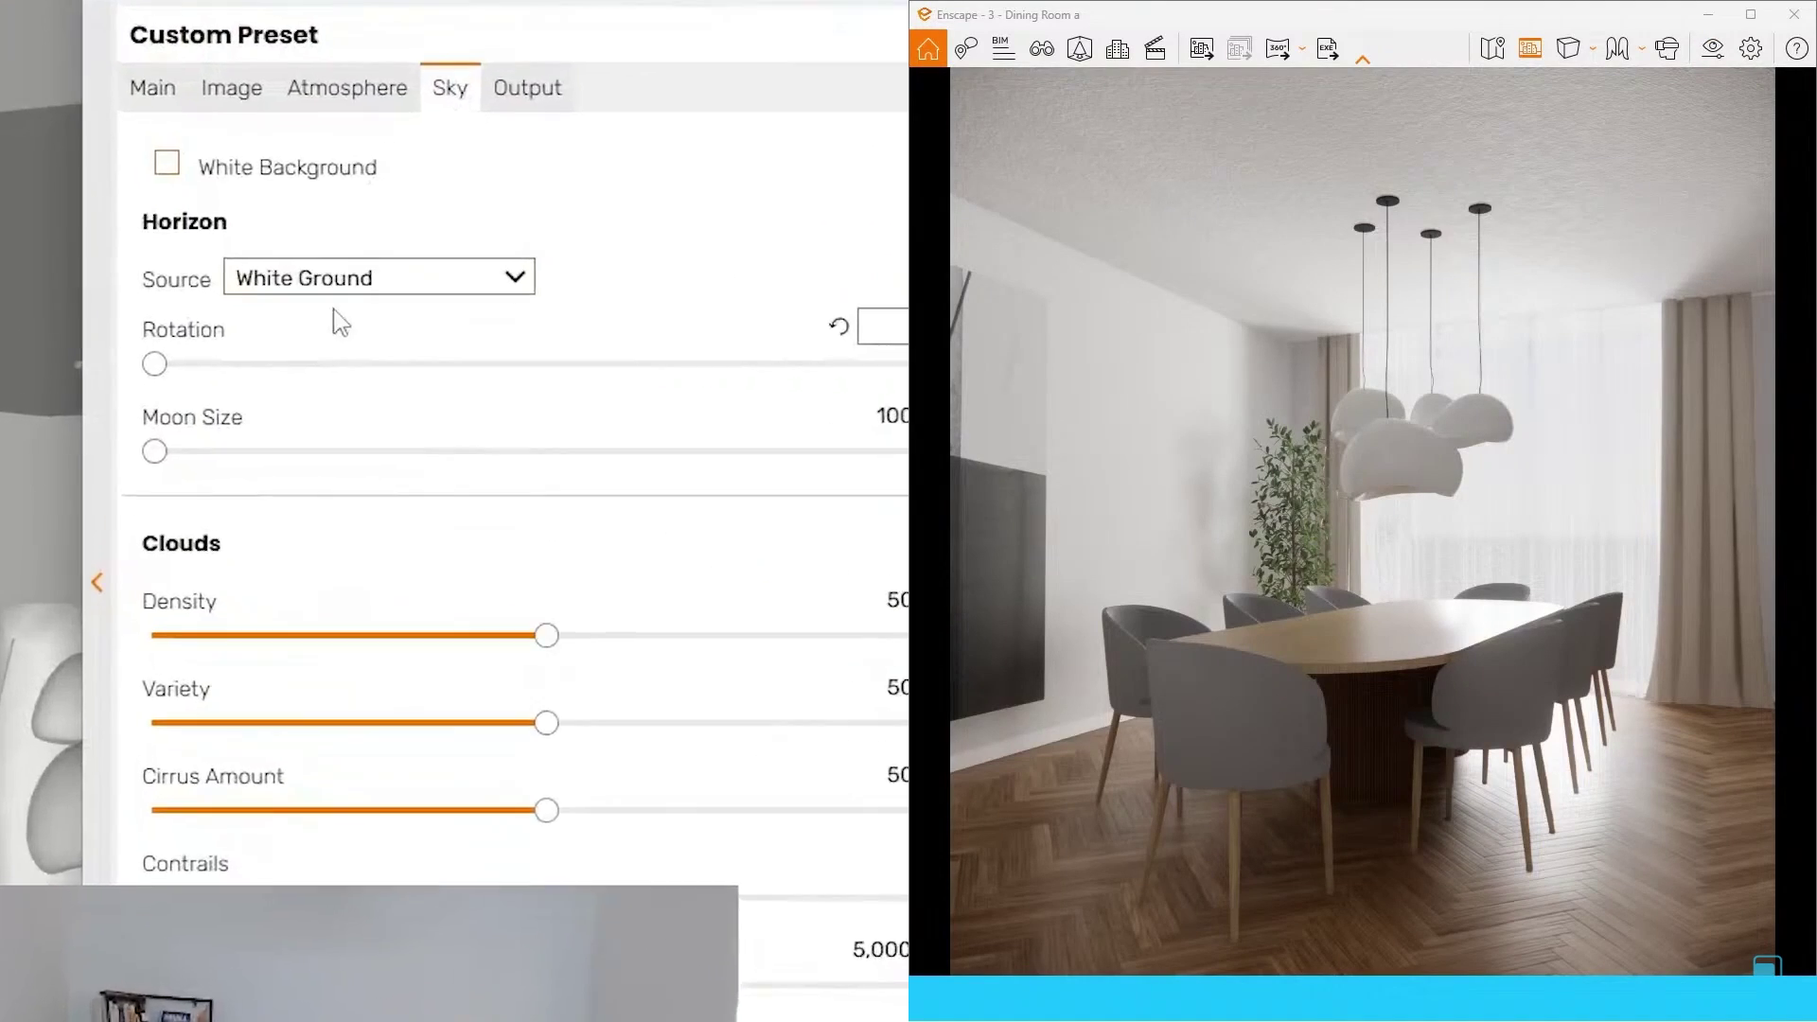
{"action": "left_click", "coordinate": [276, 328]}
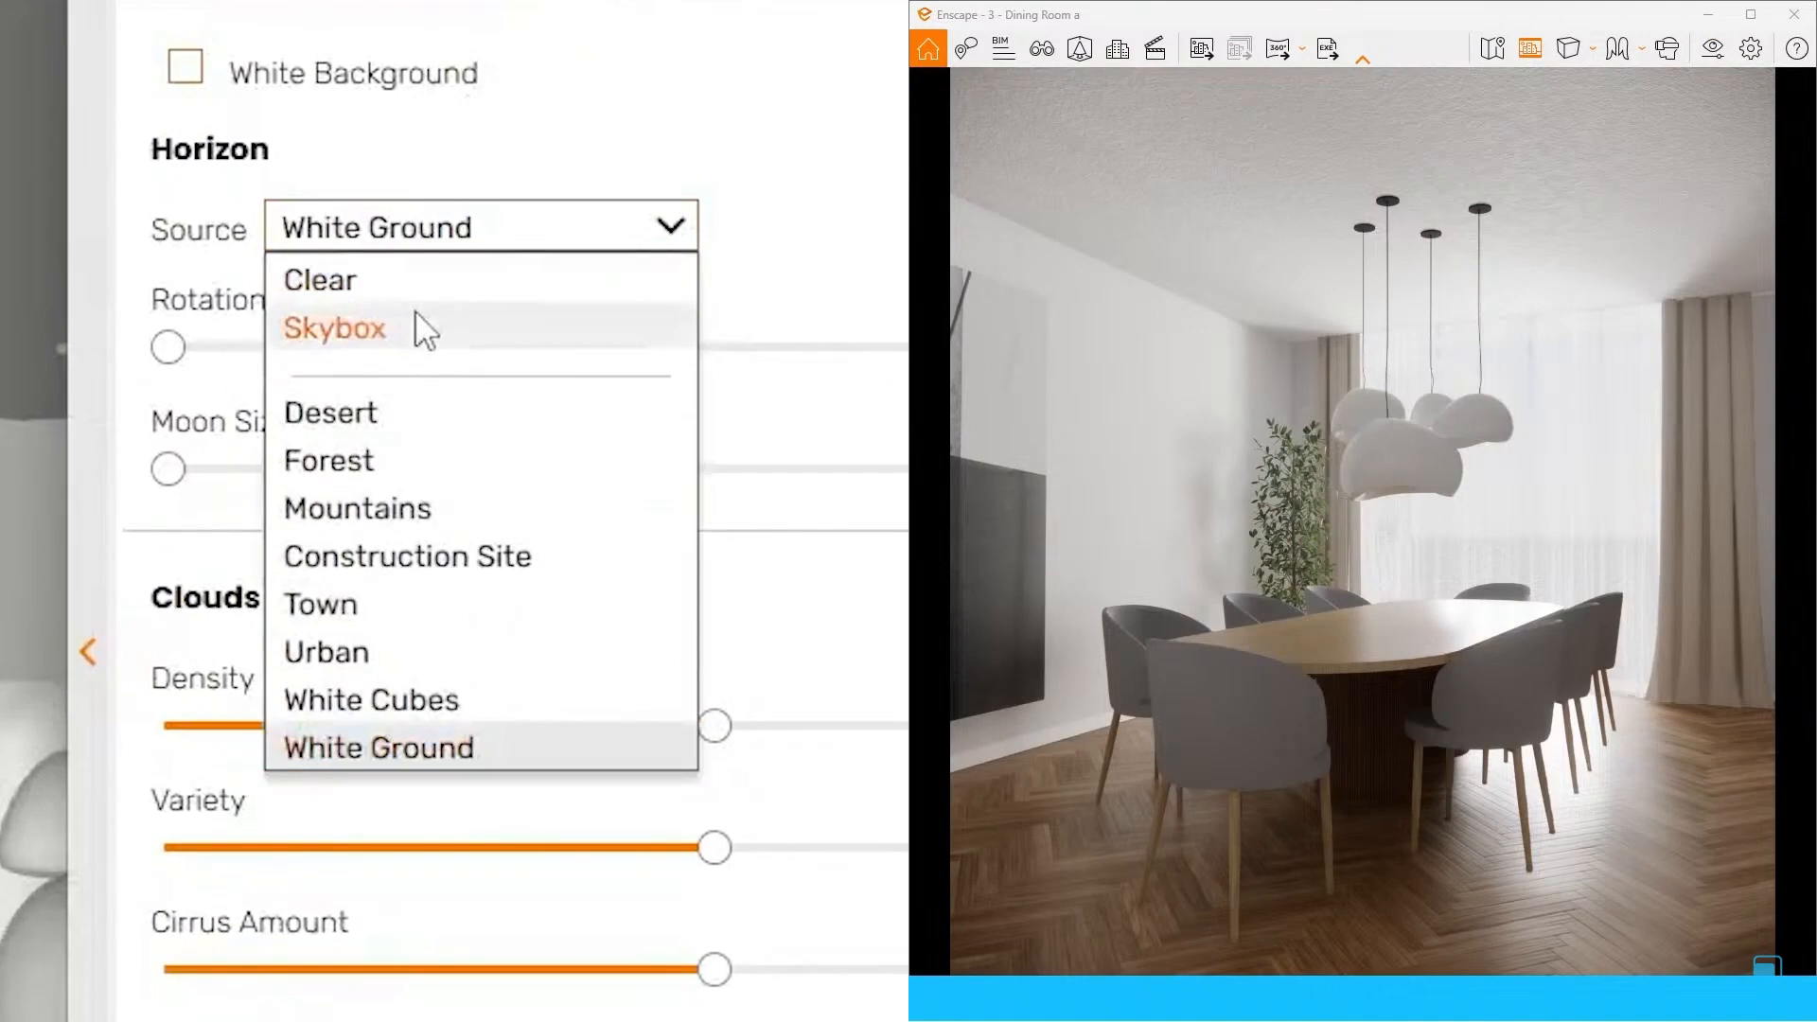
{"action": "left_click", "coordinate": [242, 365]}
{"action": "left_click", "coordinate": [293, 416]}
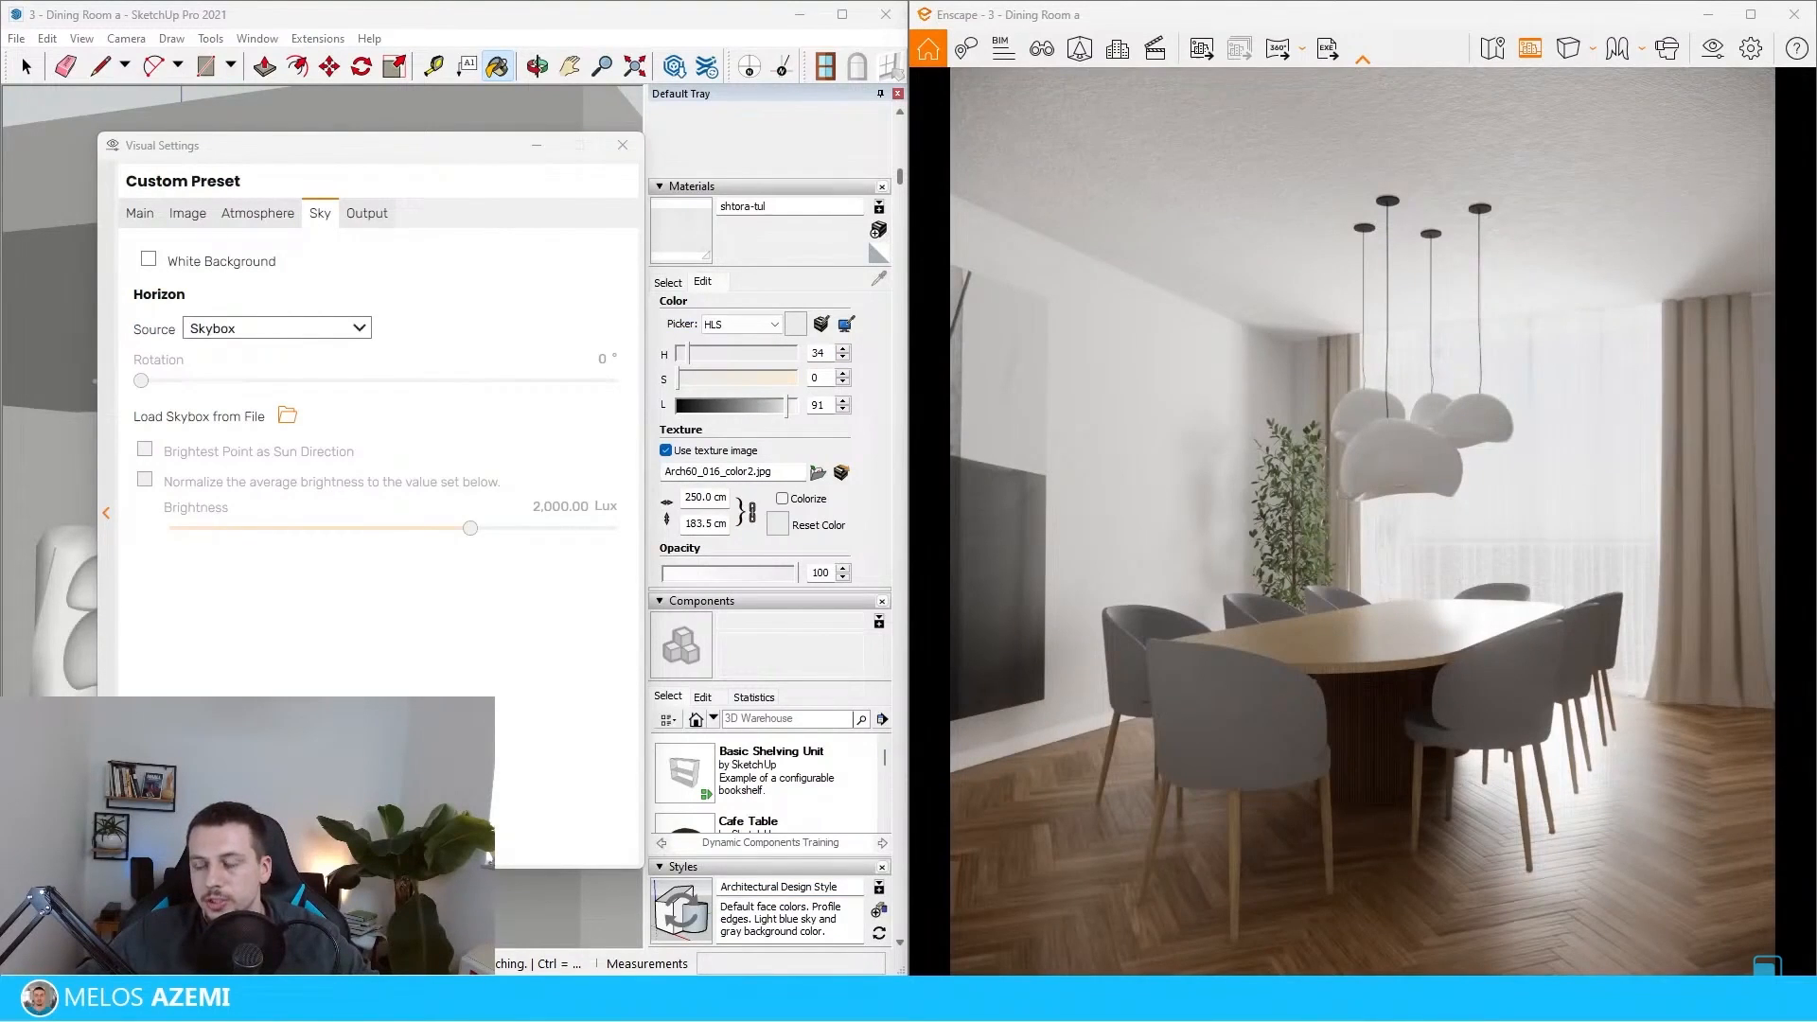
{"action": "scroll", "coordinate": [434, 485], "scroll_direction": "down", "scroll_amount": 5}
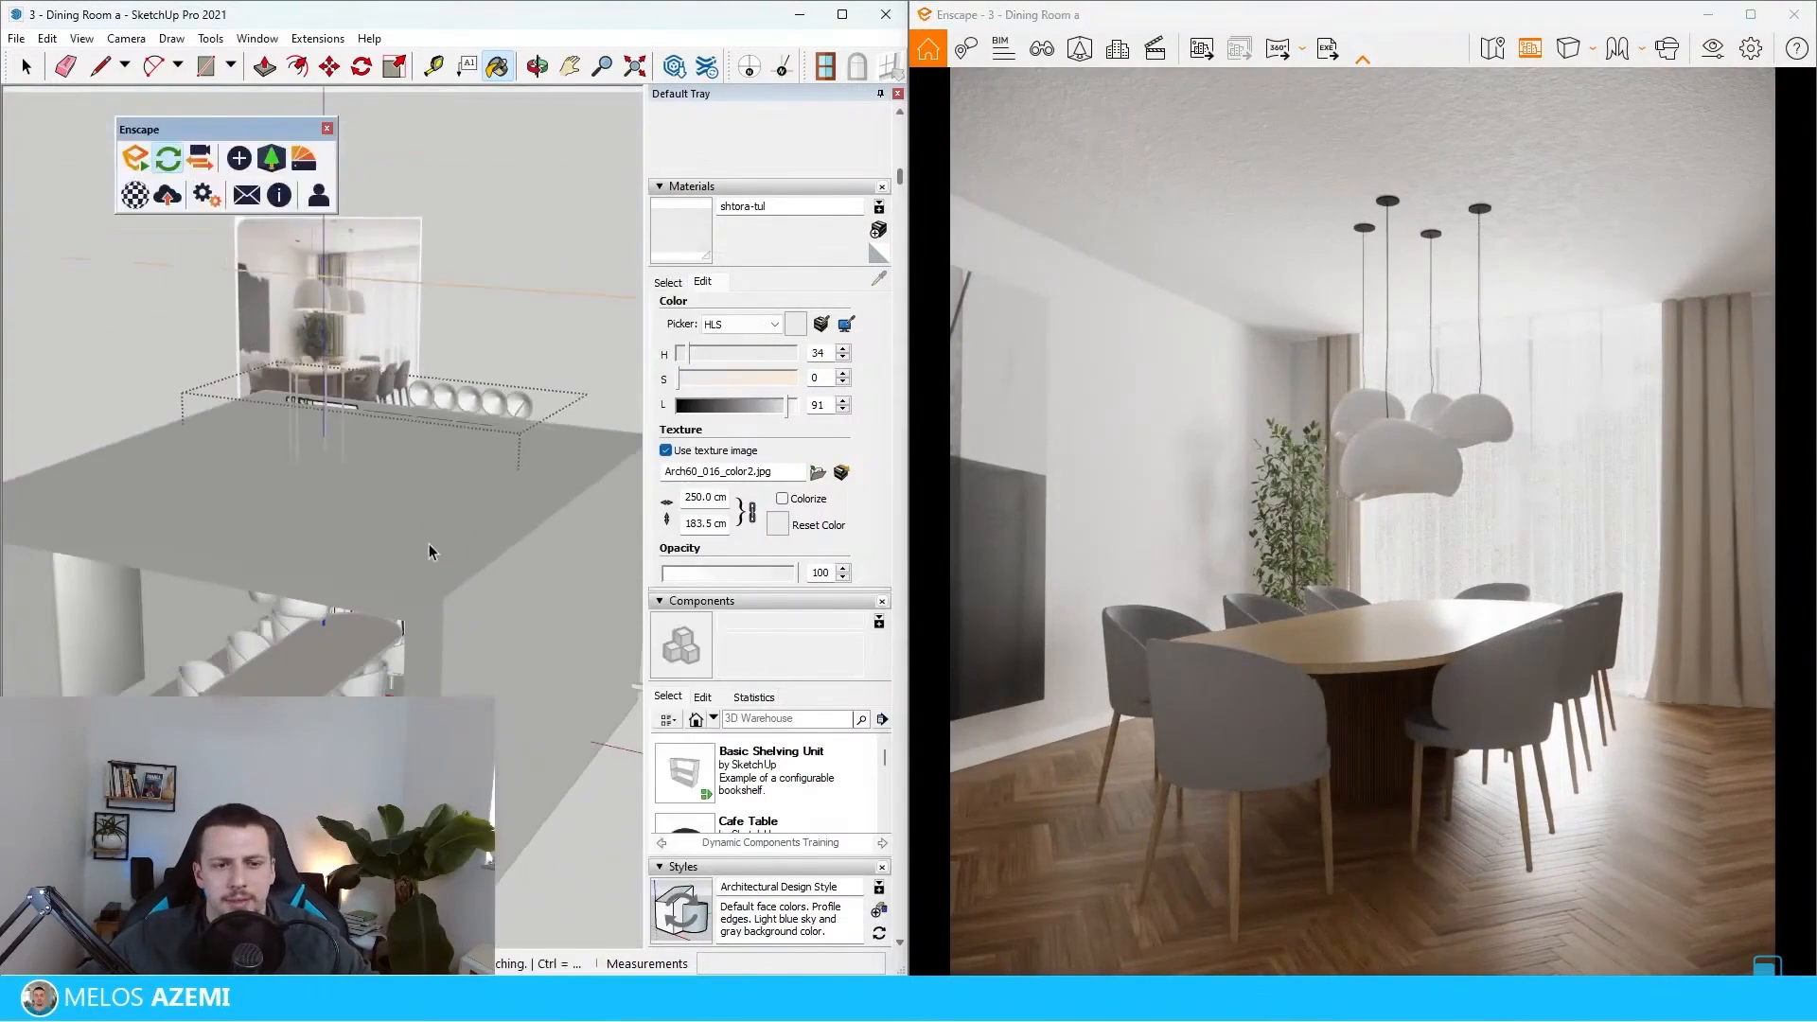
{"action": "scroll", "coordinate": [434, 485], "scroll_direction": "down", "scroll_amount": 3}
{"action": "scroll", "coordinate": [396, 613], "scroll_direction": "up", "scroll_amount": 8}
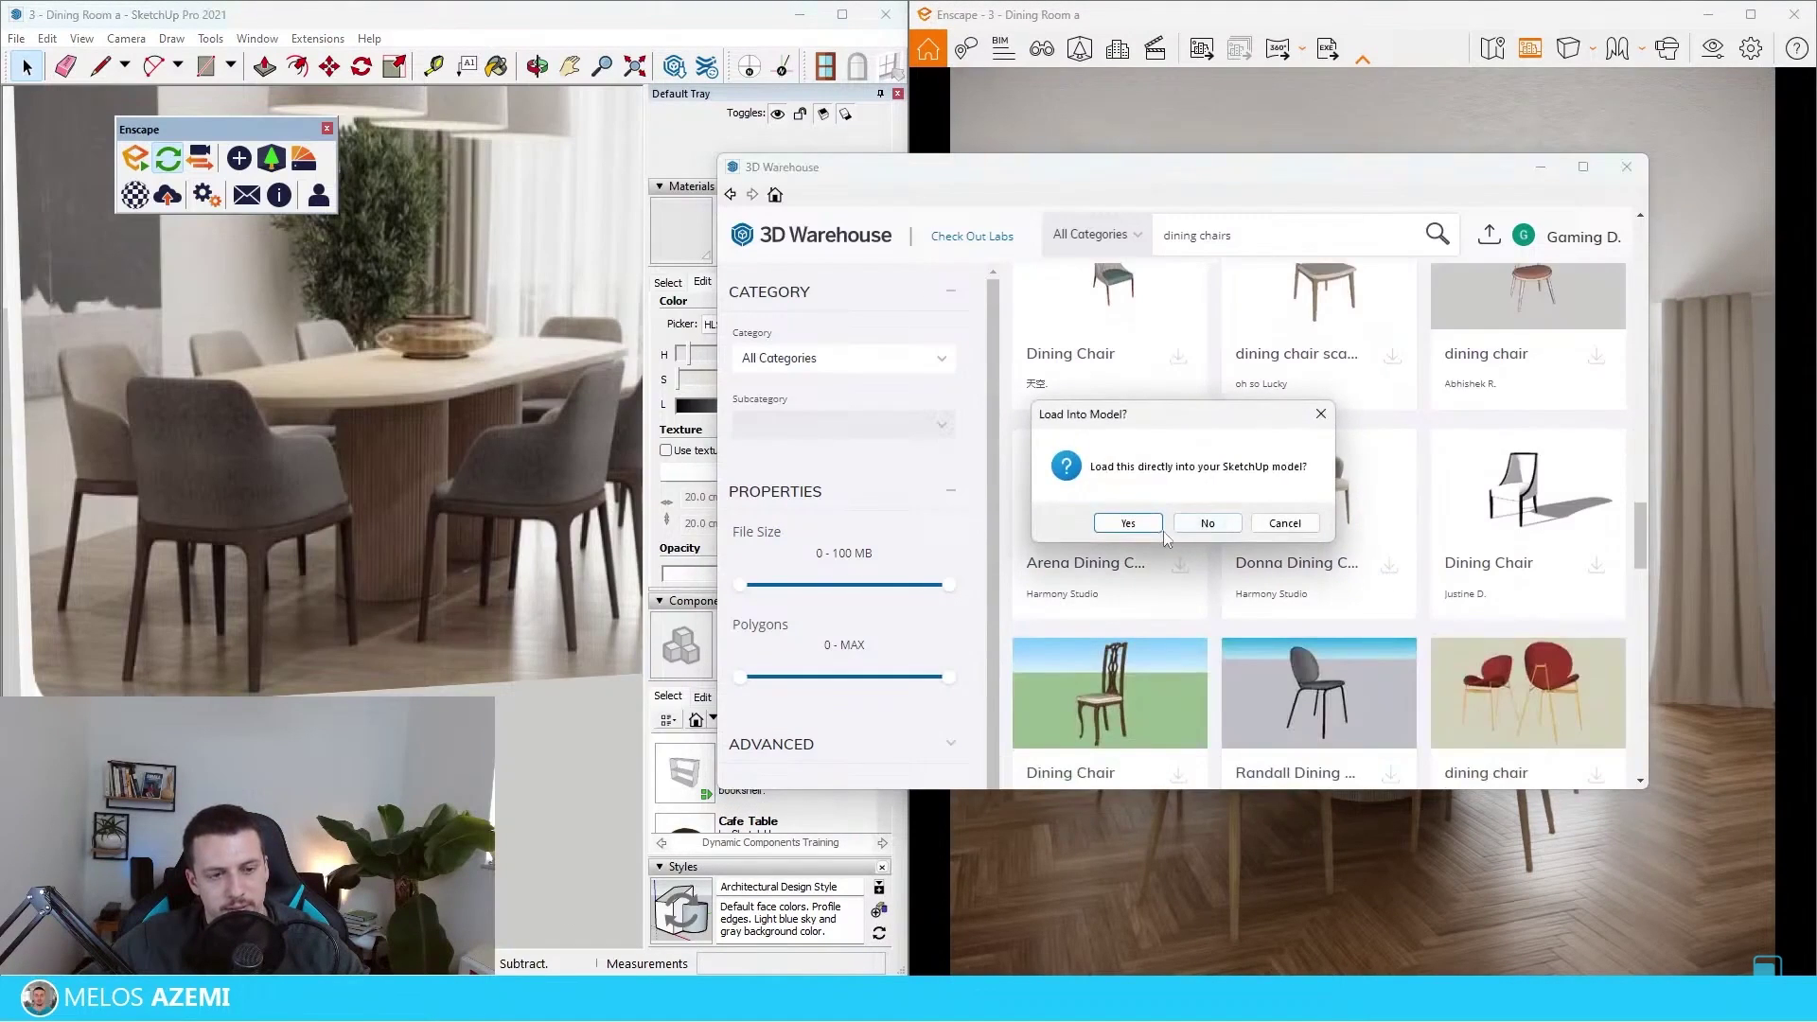
- Load the chosen dining chair and place a sphere light inside the pendant shade
{"action": "left_click", "coordinate": [1163, 531]}
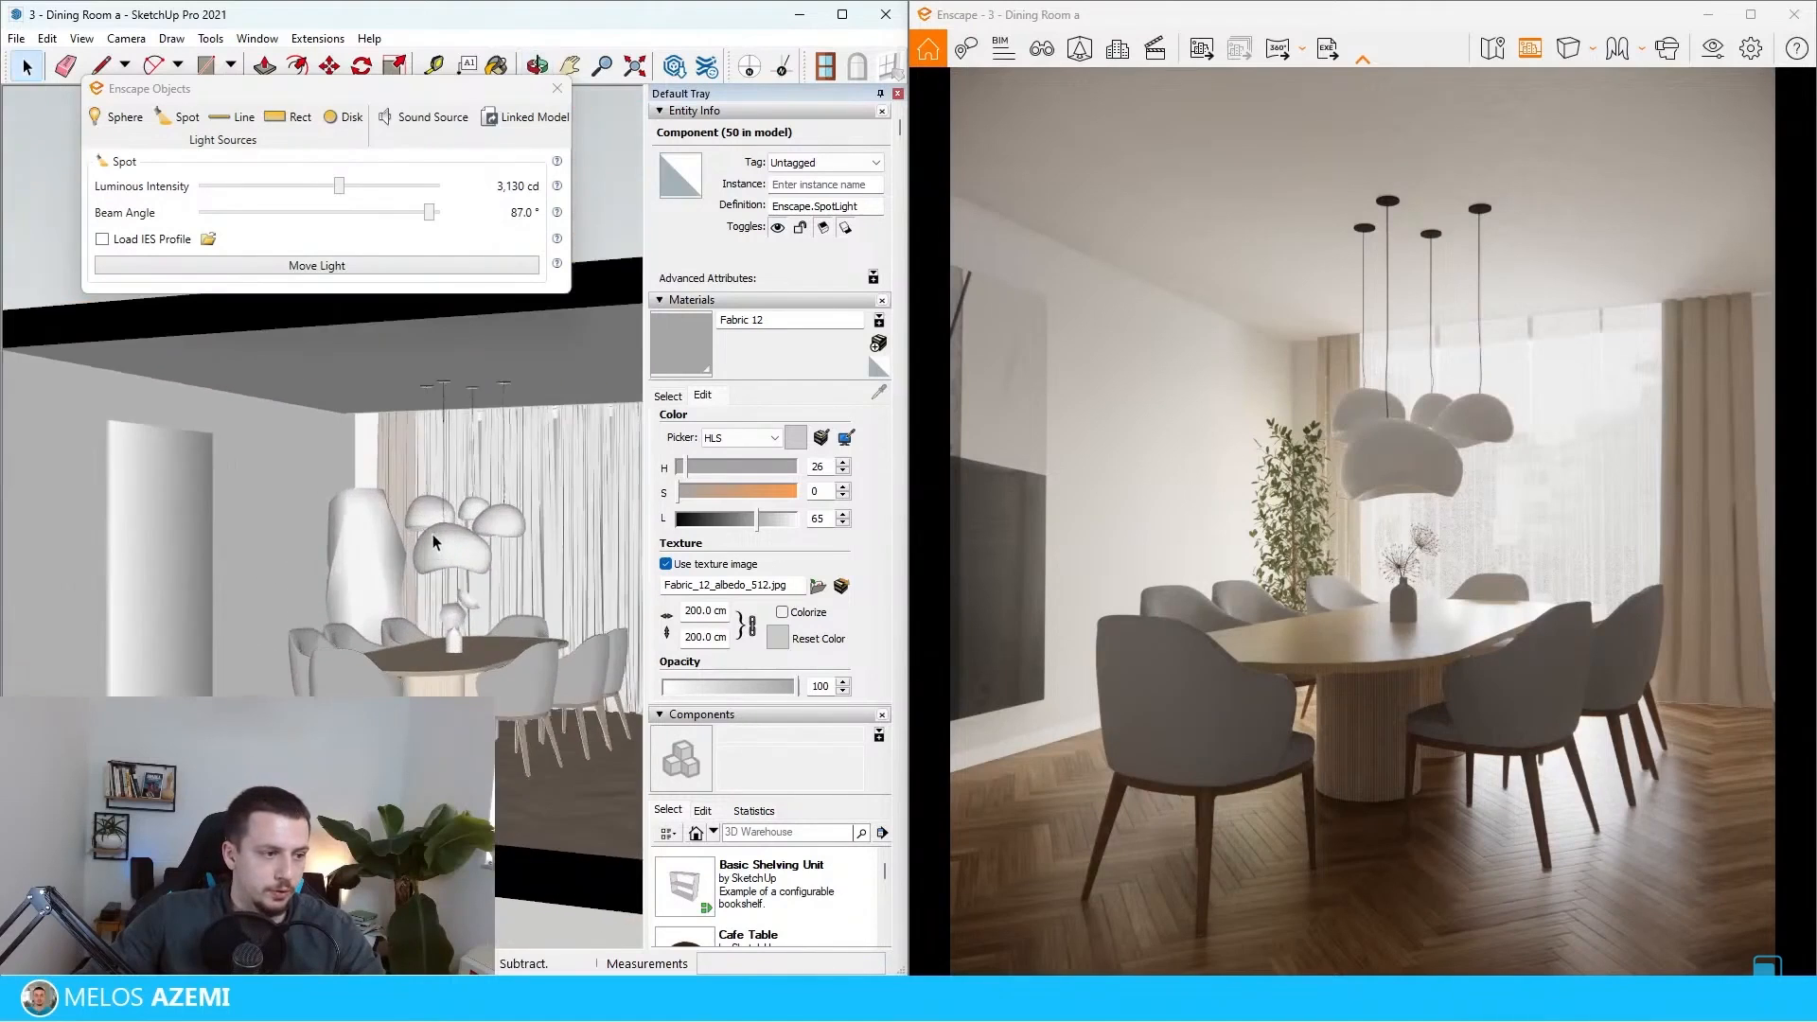
{"action": "scroll", "coordinate": [437, 539], "scroll_direction": "up", "scroll_amount": 5}
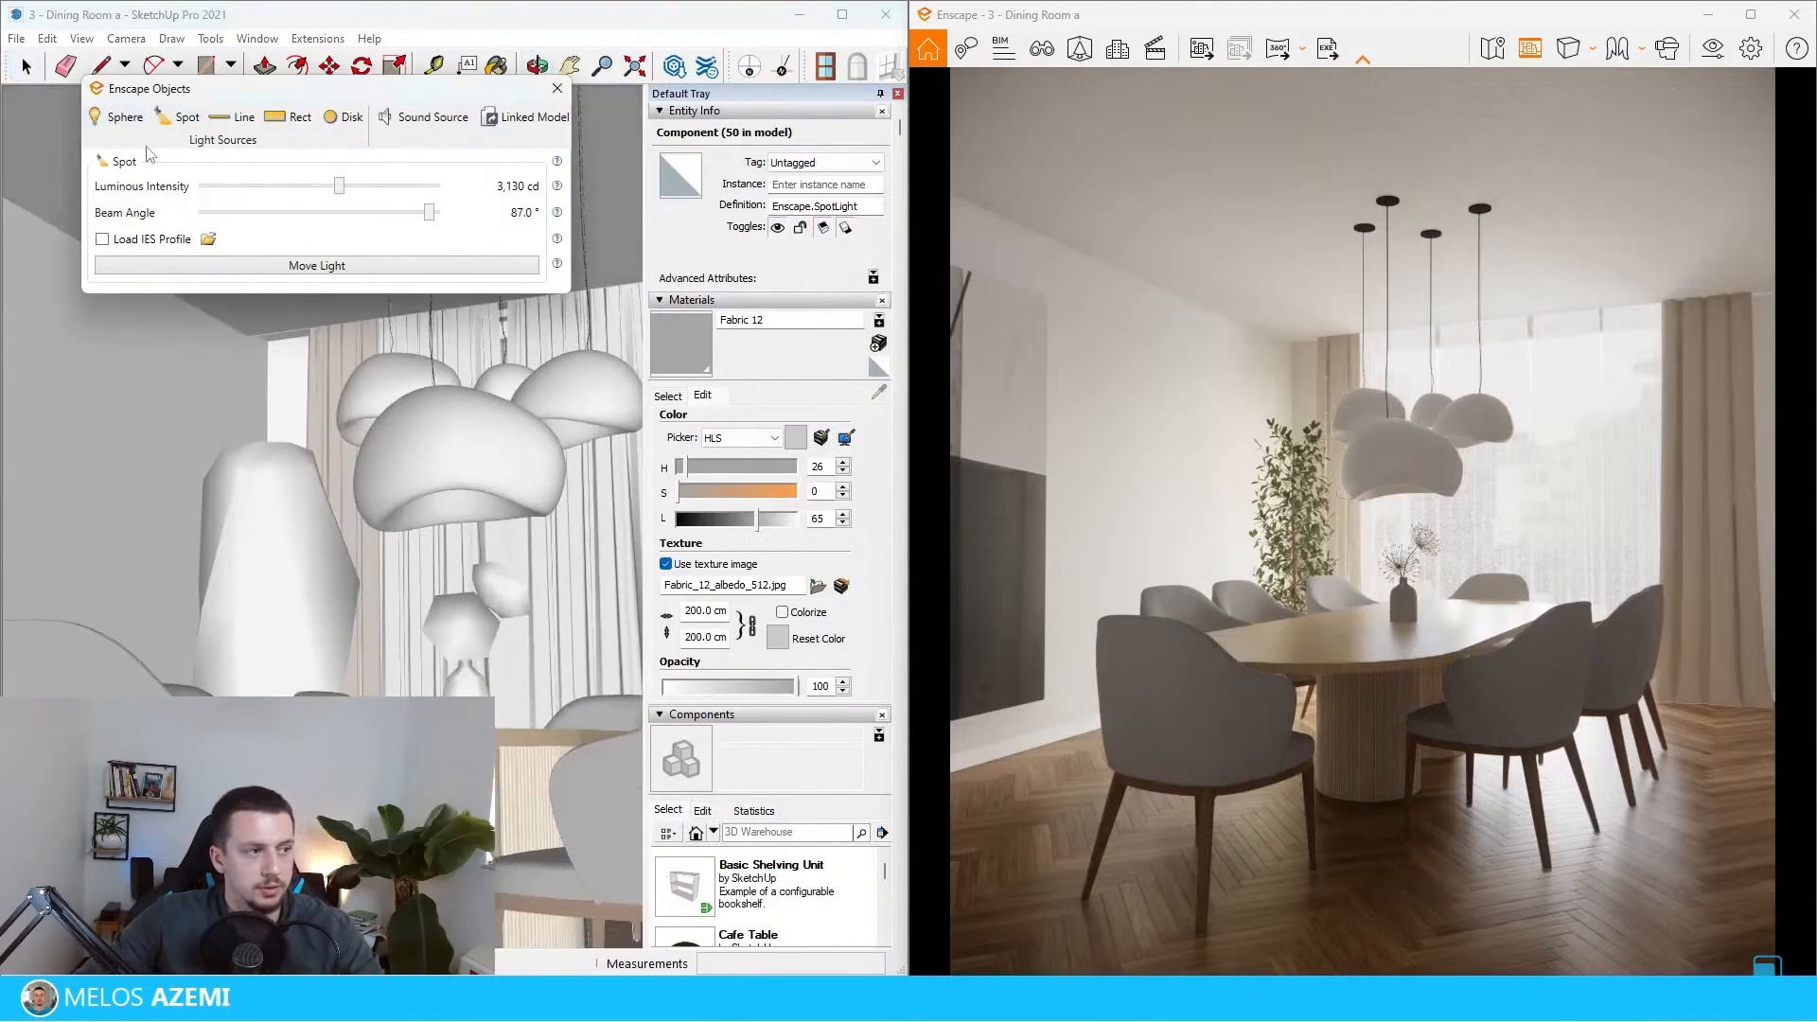
{"action": "middle_click_drag", "start_coordinate": [343, 394], "coordinate": [410, 420]}
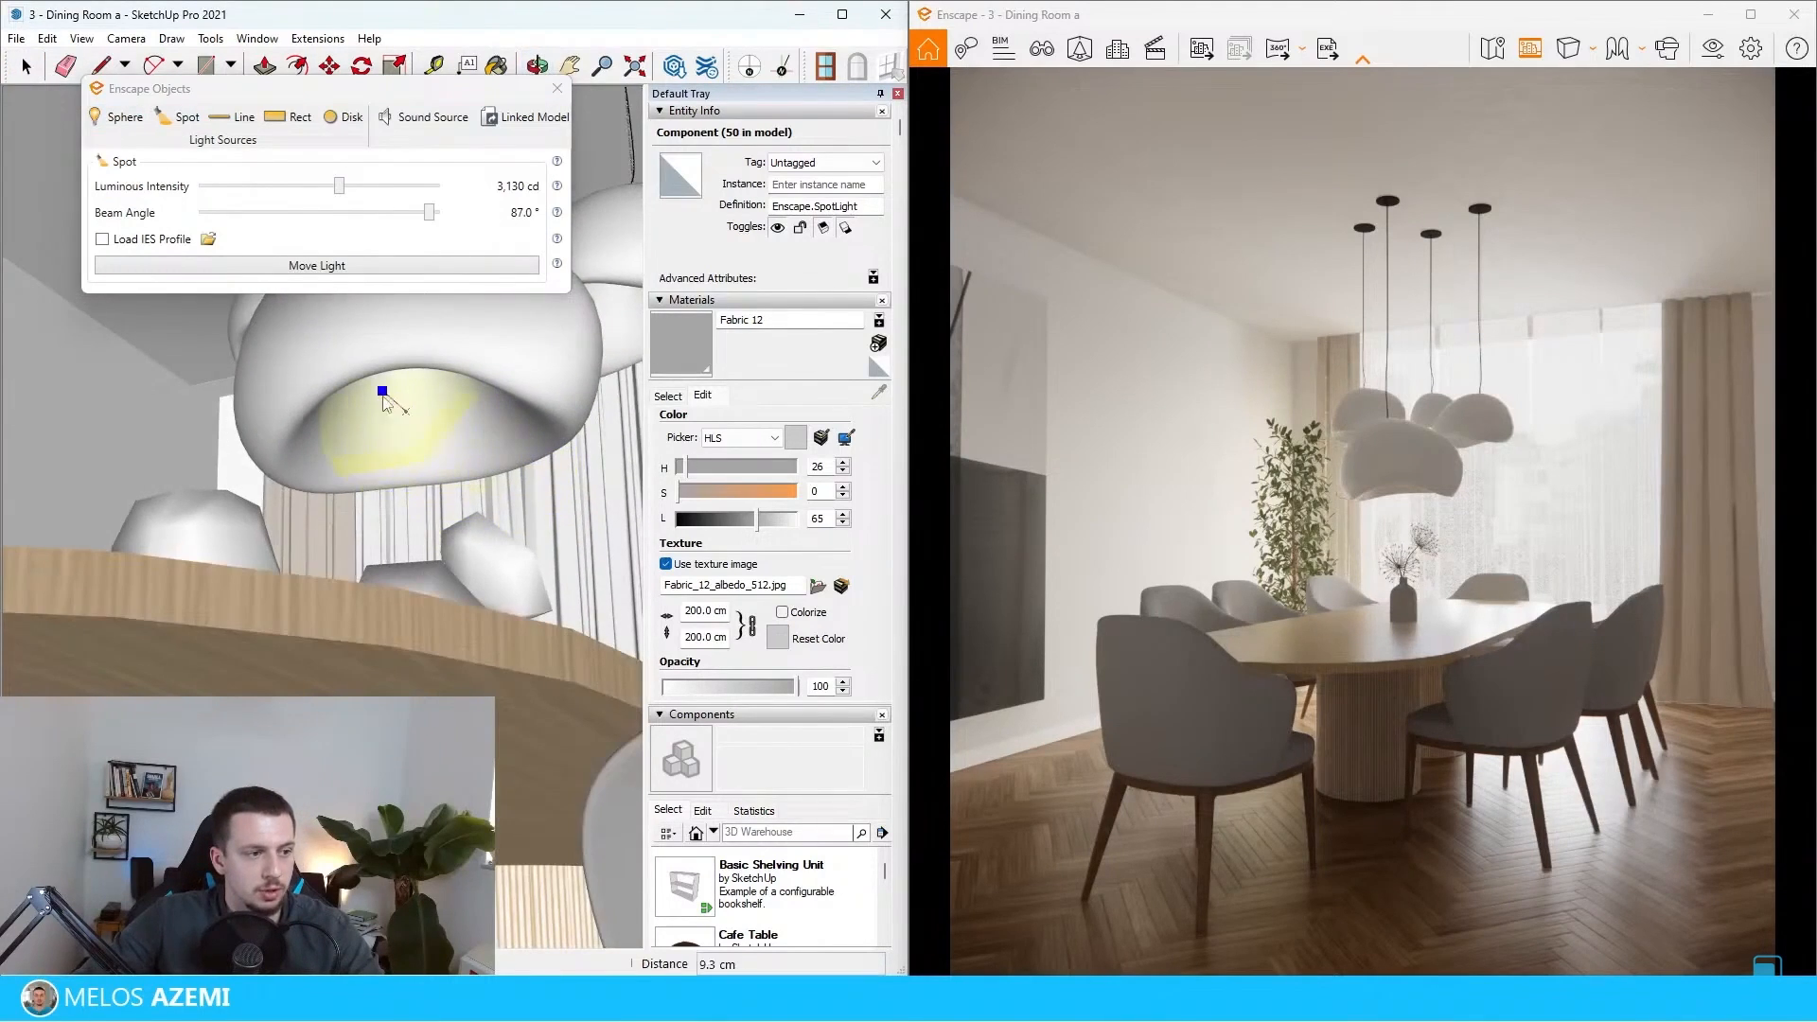
{"action": "left_click", "coordinate": [397, 403]}
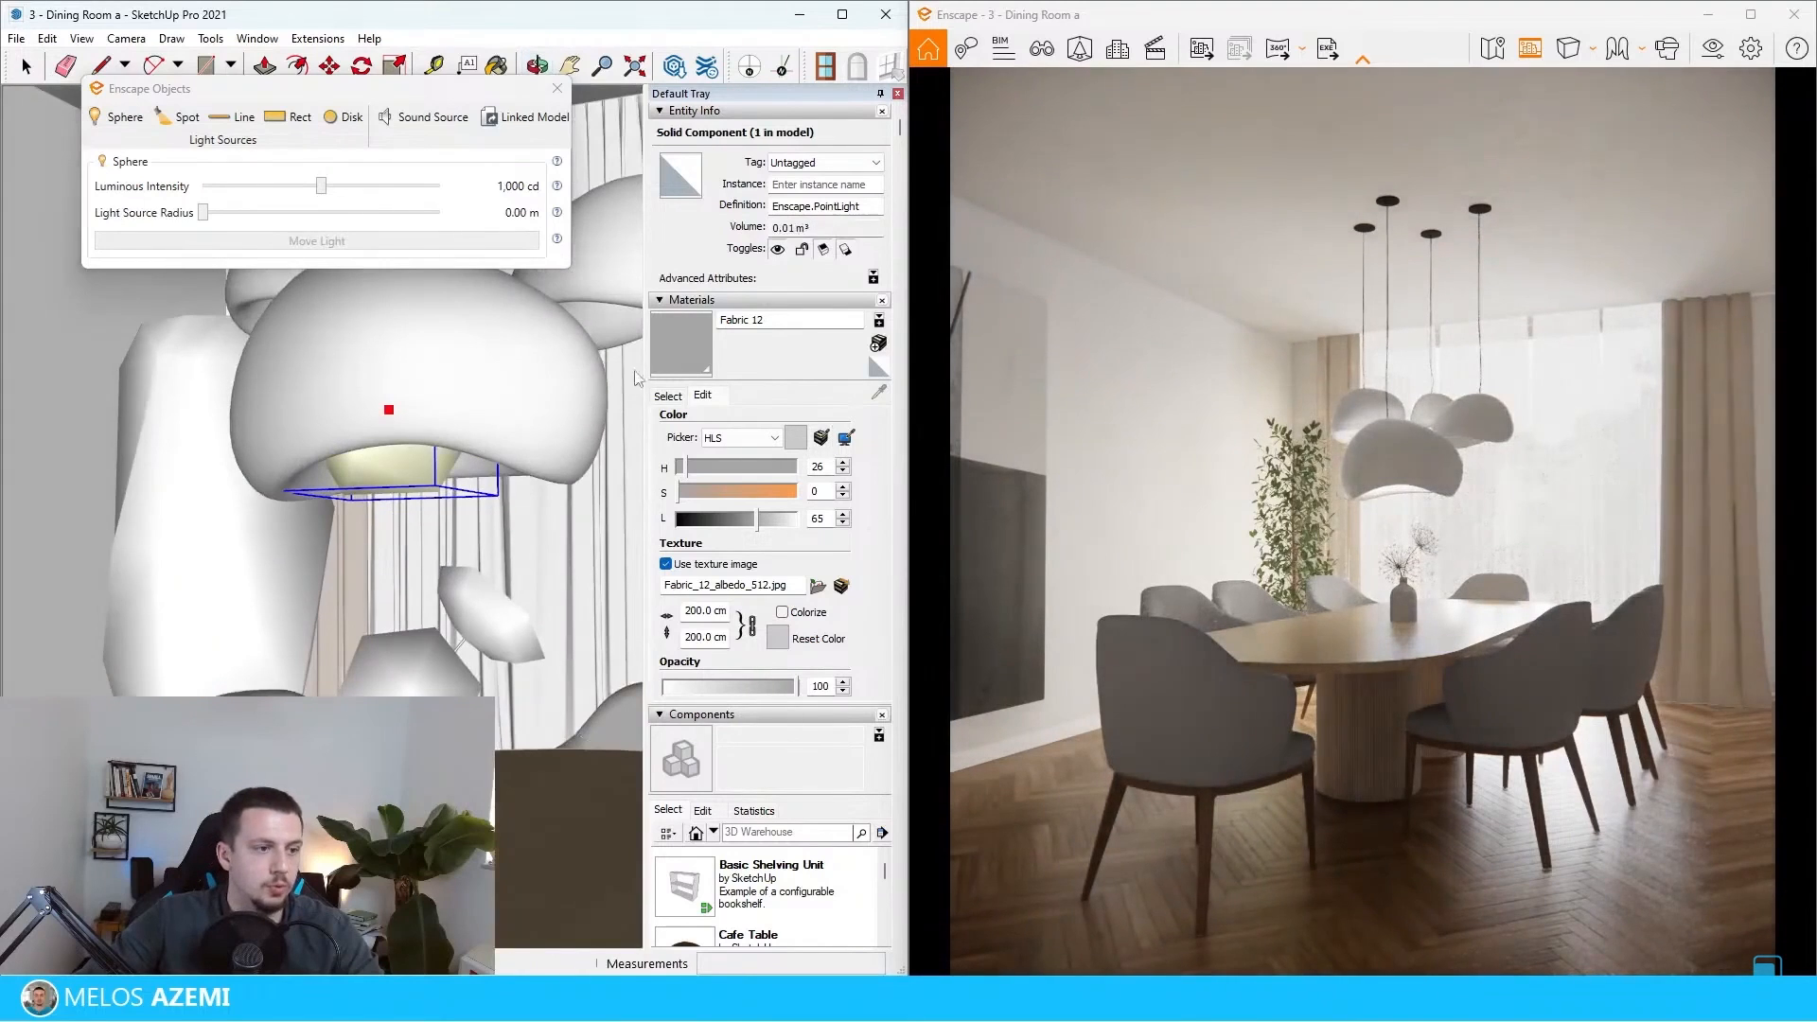
- Switch to the Colors material library and pick the Color C02 swatch
{"action": "left_click", "coordinate": [667, 397]}
{"action": "left_click", "coordinate": [859, 422]}
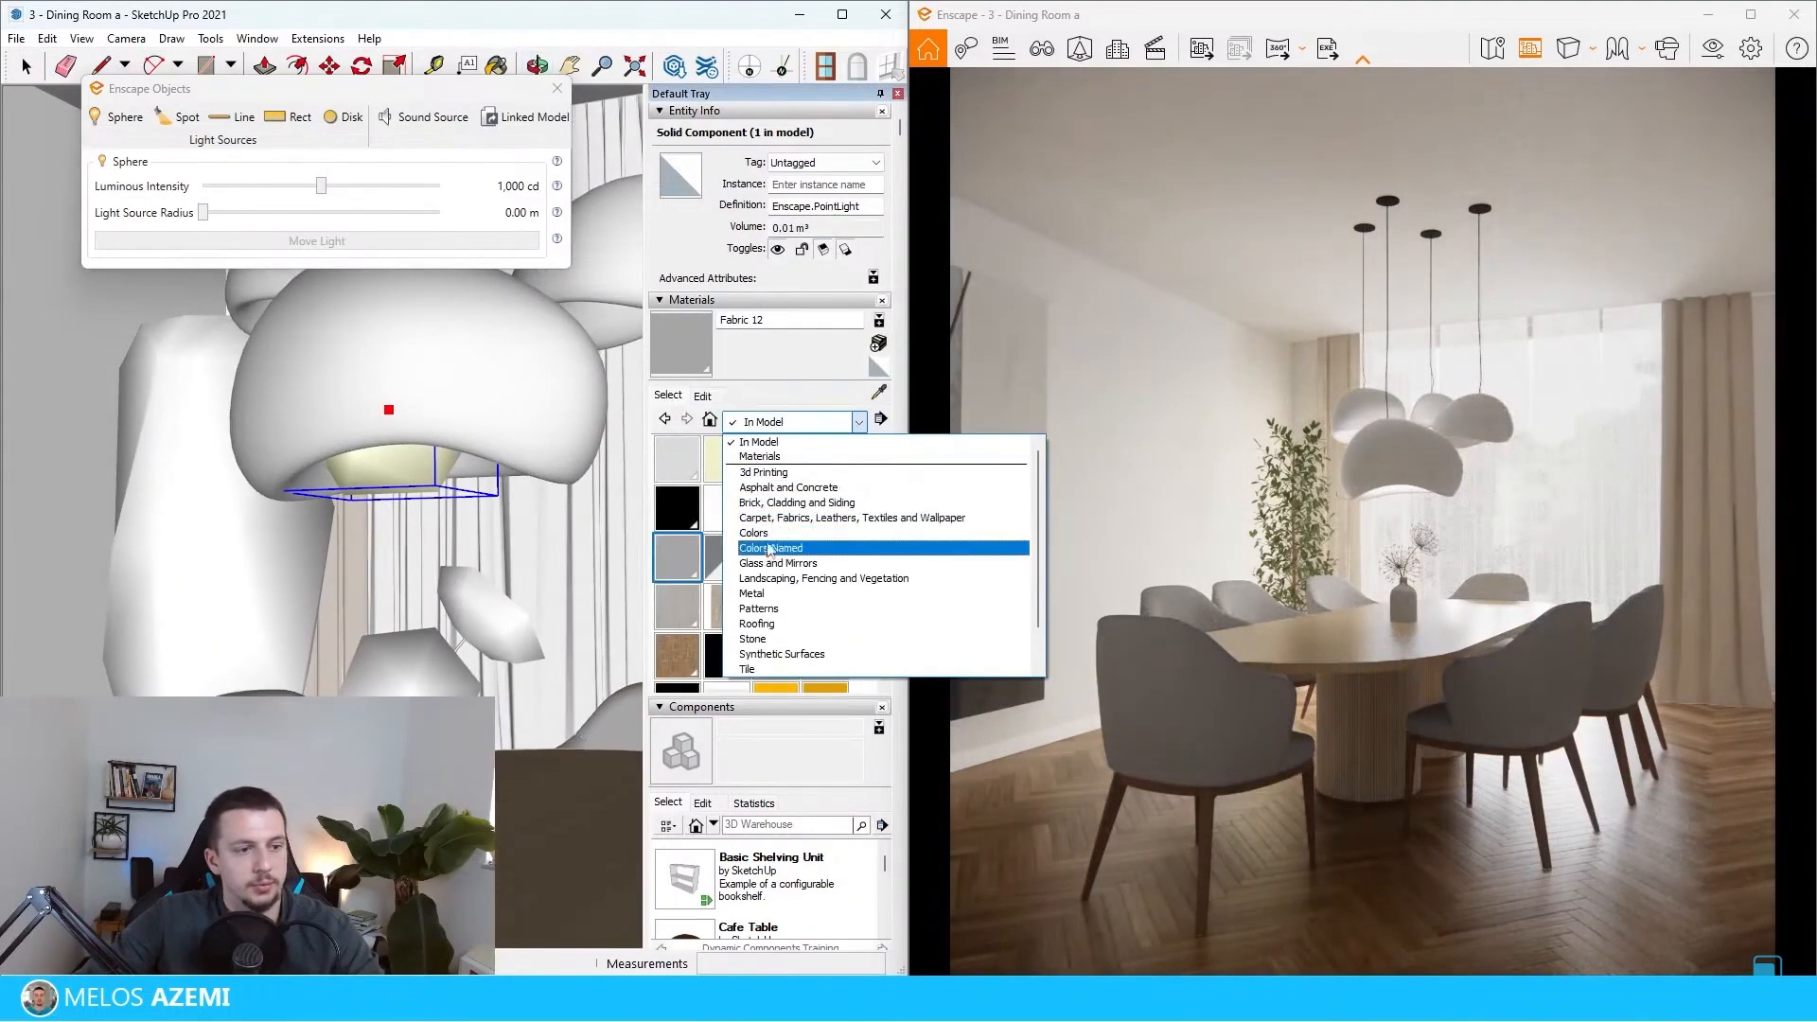
{"action": "left_click", "coordinate": [795, 516]}
{"action": "left_click", "coordinate": [857, 422]}
{"action": "left_click", "coordinate": [760, 533]}
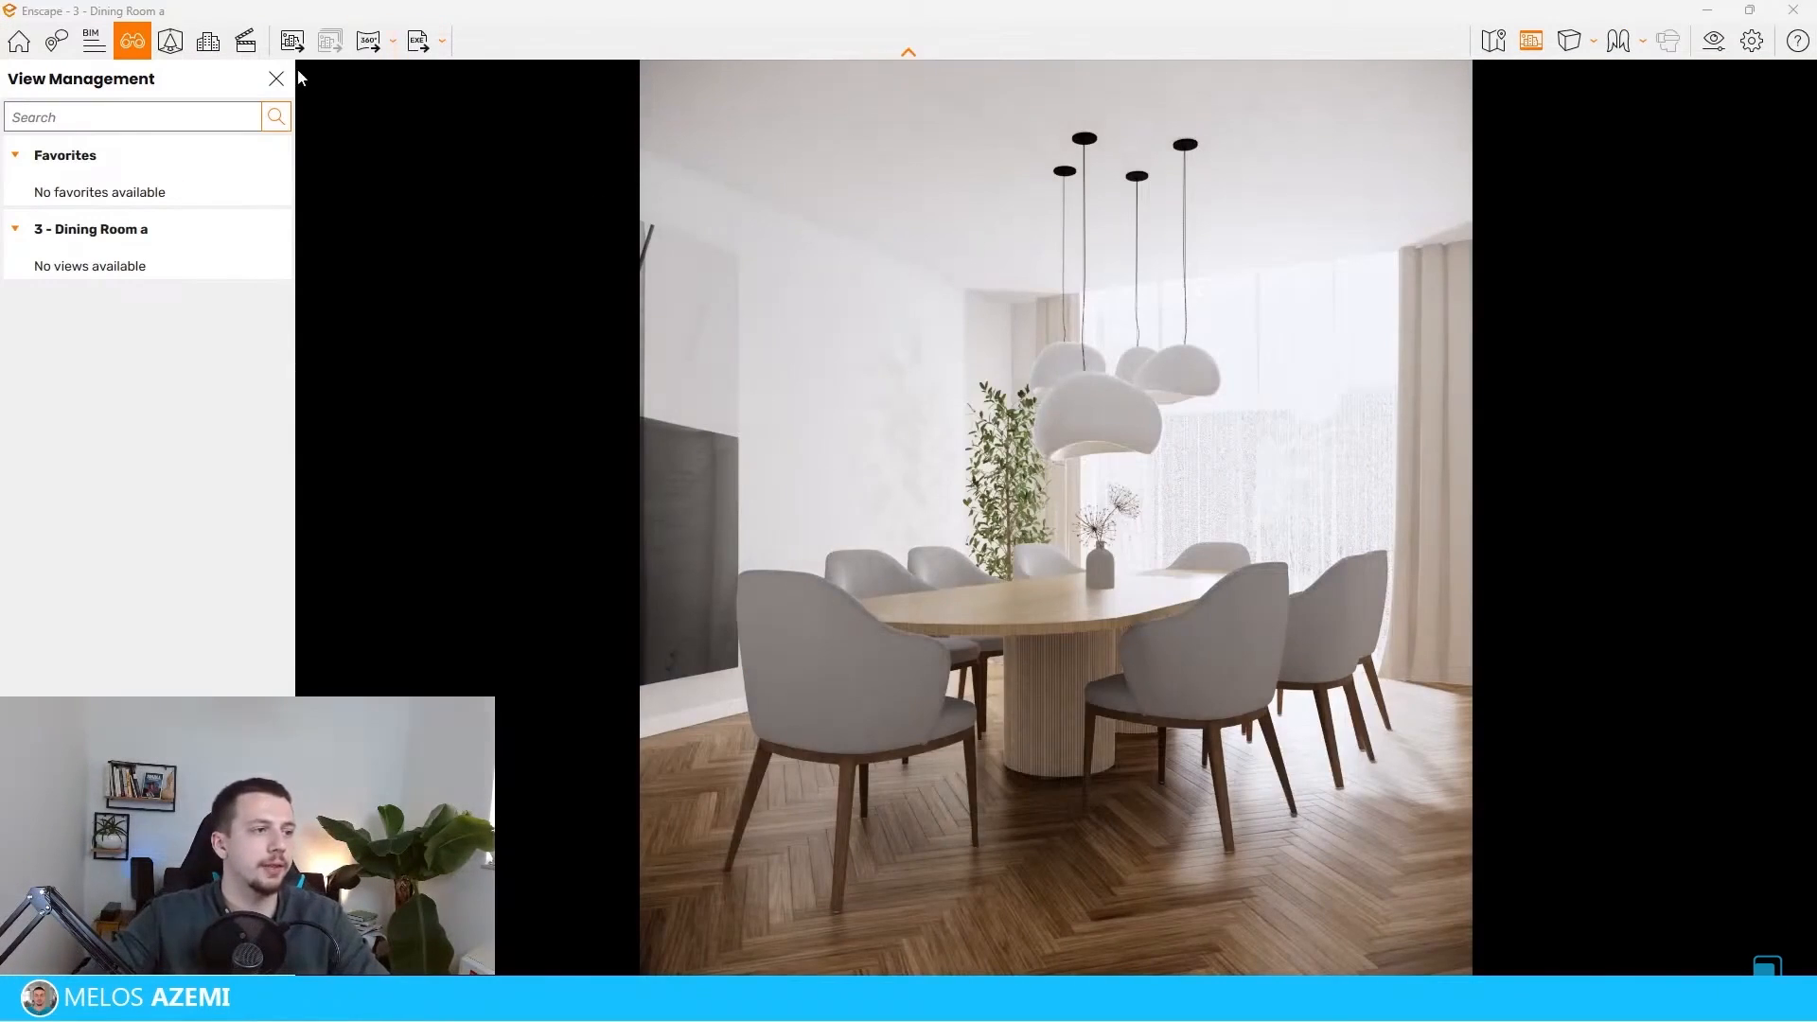
- Strengthen Fabric 12's height map intensity to about 134% and show the Fabrics category
{"action": "left_click", "coordinate": [277, 77]}
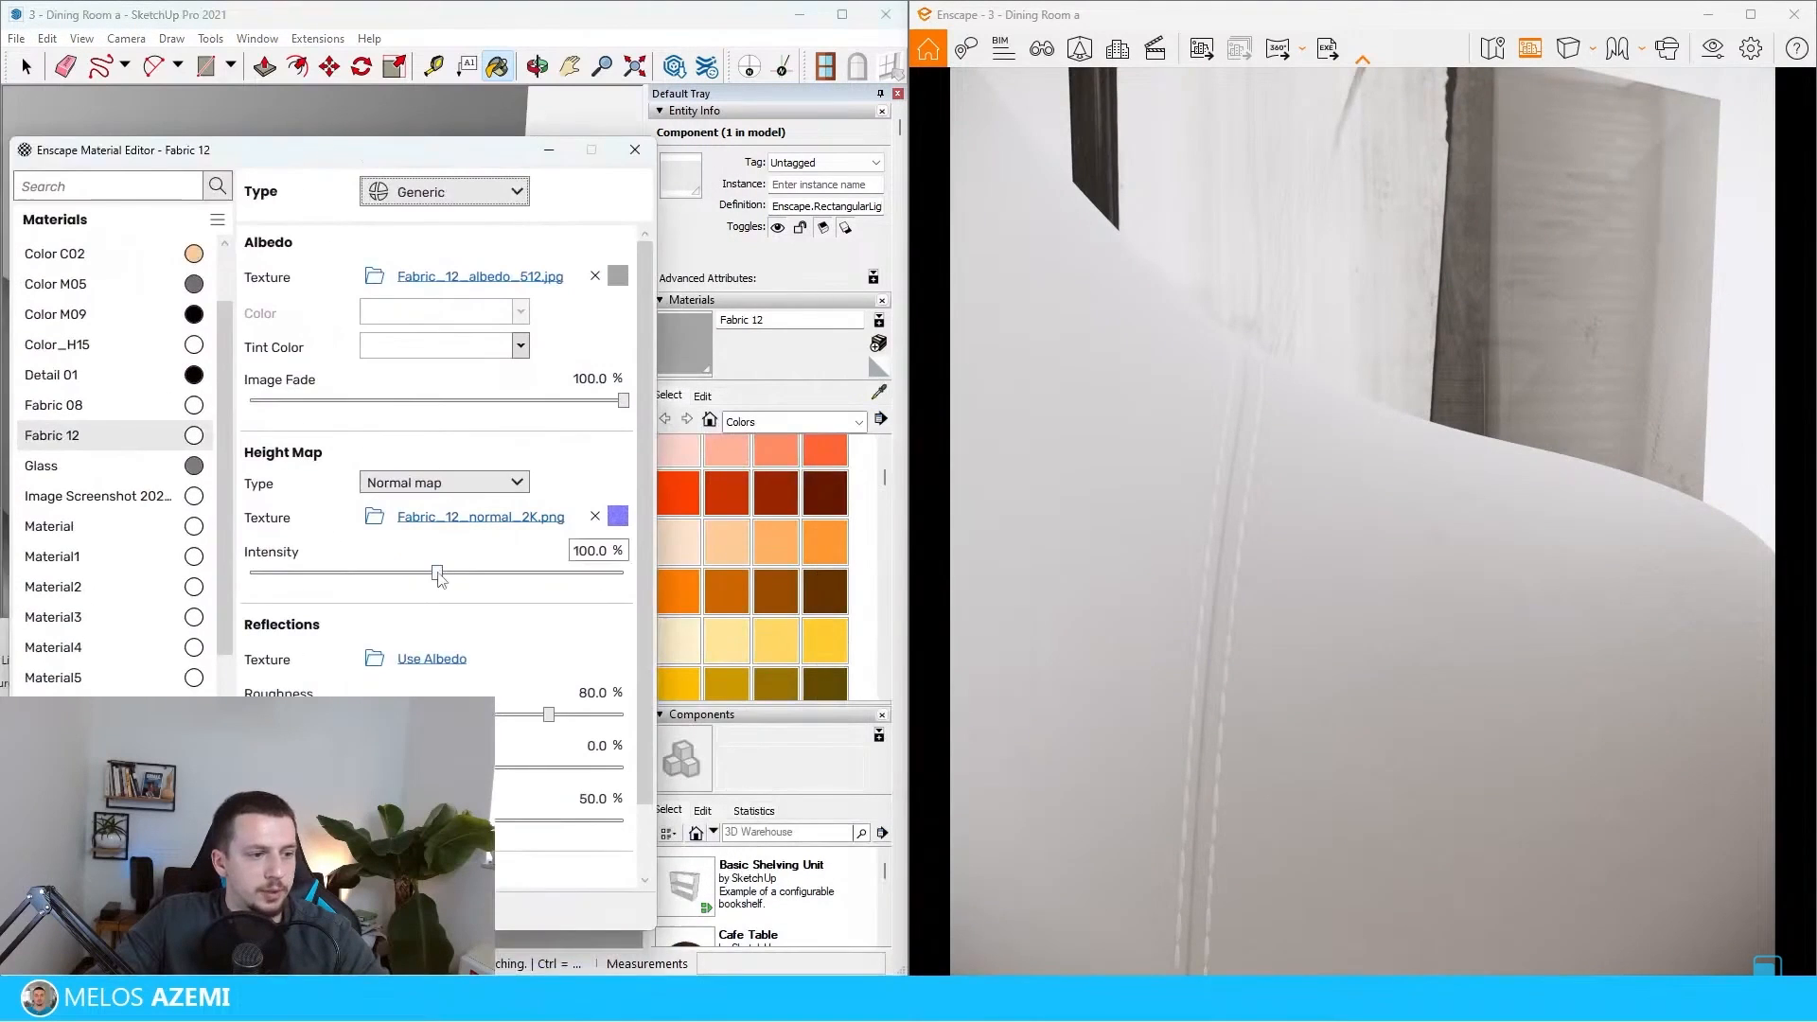
{"action": "left_click_drag", "start_coordinate": [437, 573], "coordinate": [502, 574]}
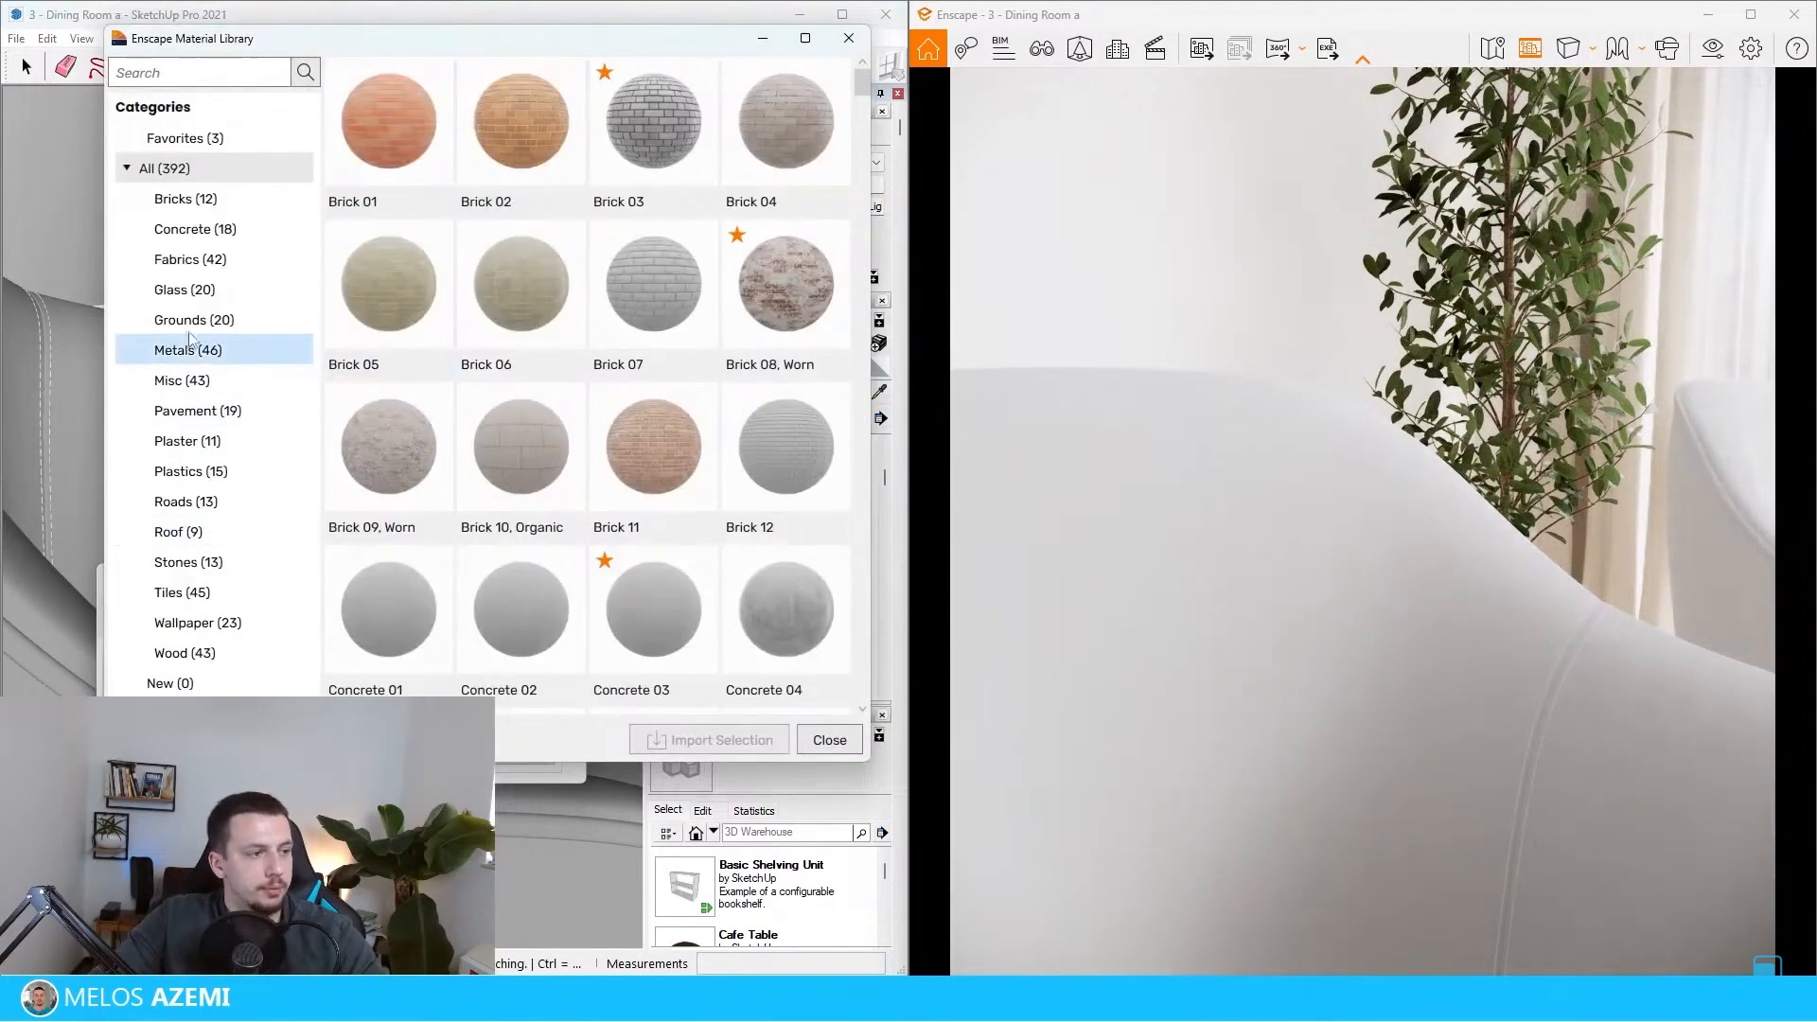
{"action": "left_click", "coordinate": [190, 258]}
{"action": "scroll", "coordinate": [591, 550], "scroll_direction": "down", "scroll_amount": 8}
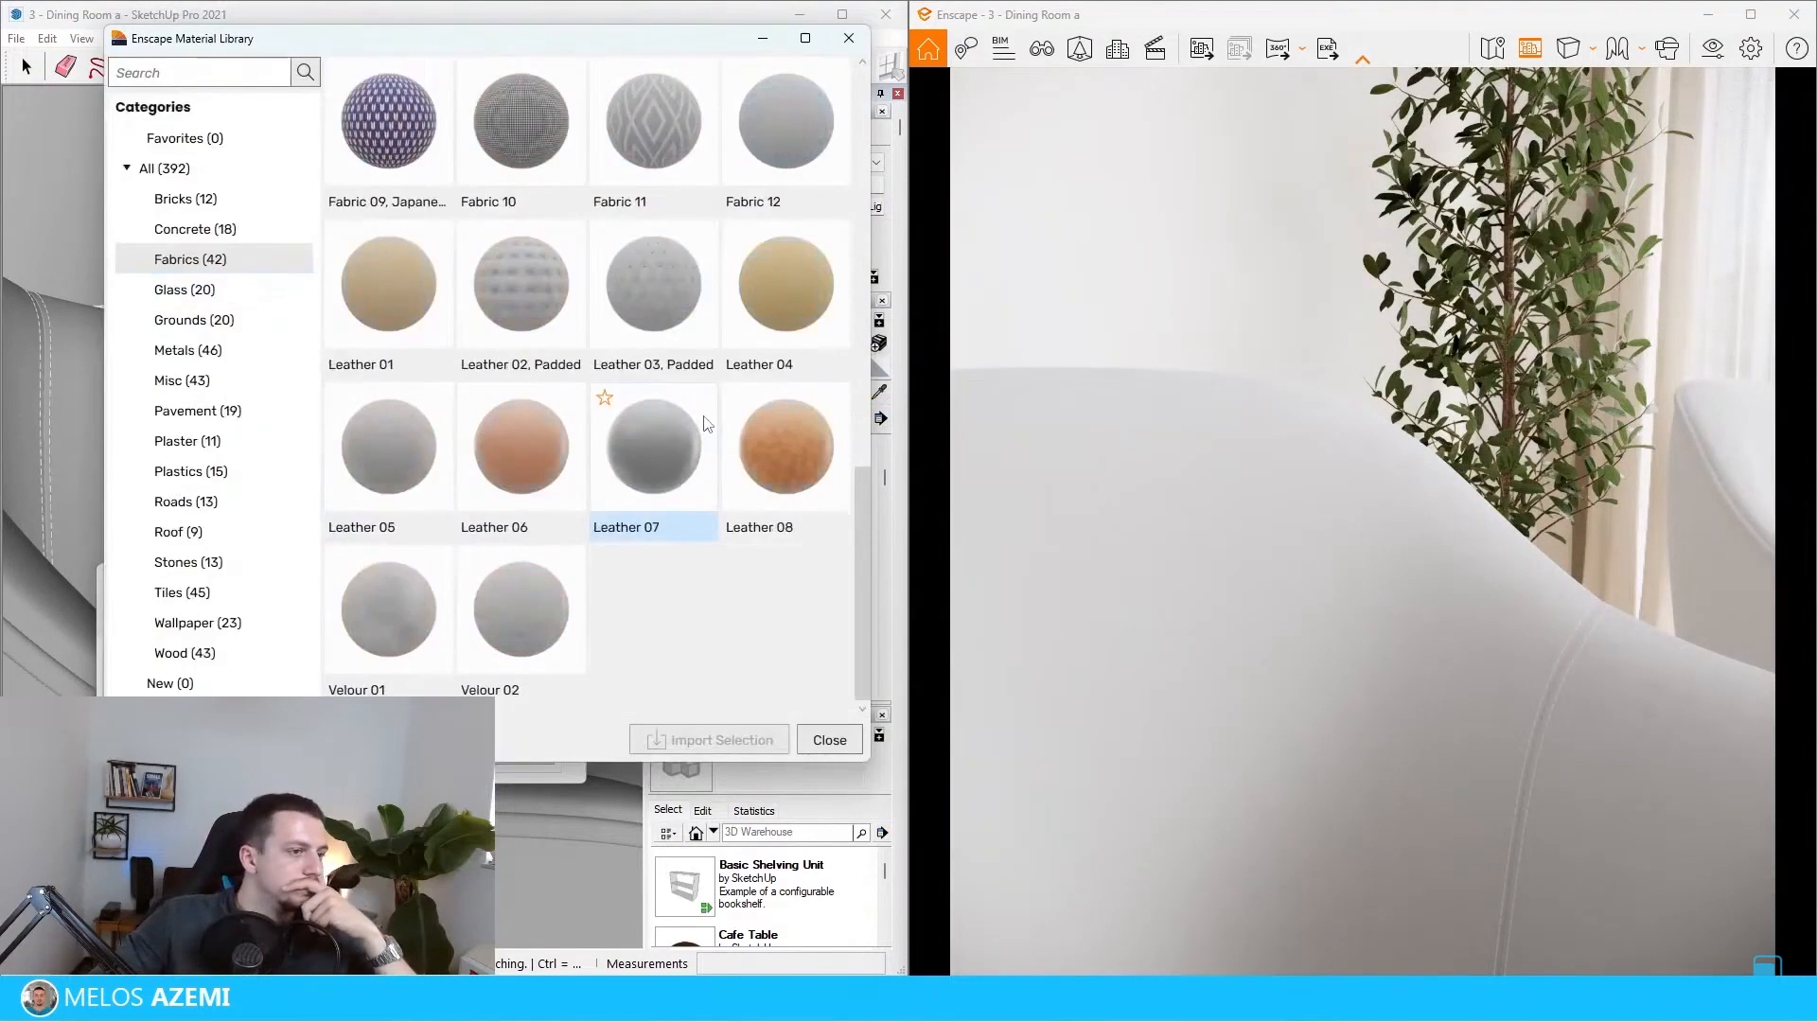
{"action": "scroll", "coordinate": [639, 426], "scroll_direction": "up", "scroll_amount": 1}
{"action": "scroll", "coordinate": [643, 144], "scroll_direction": "up", "scroll_amount": 1}
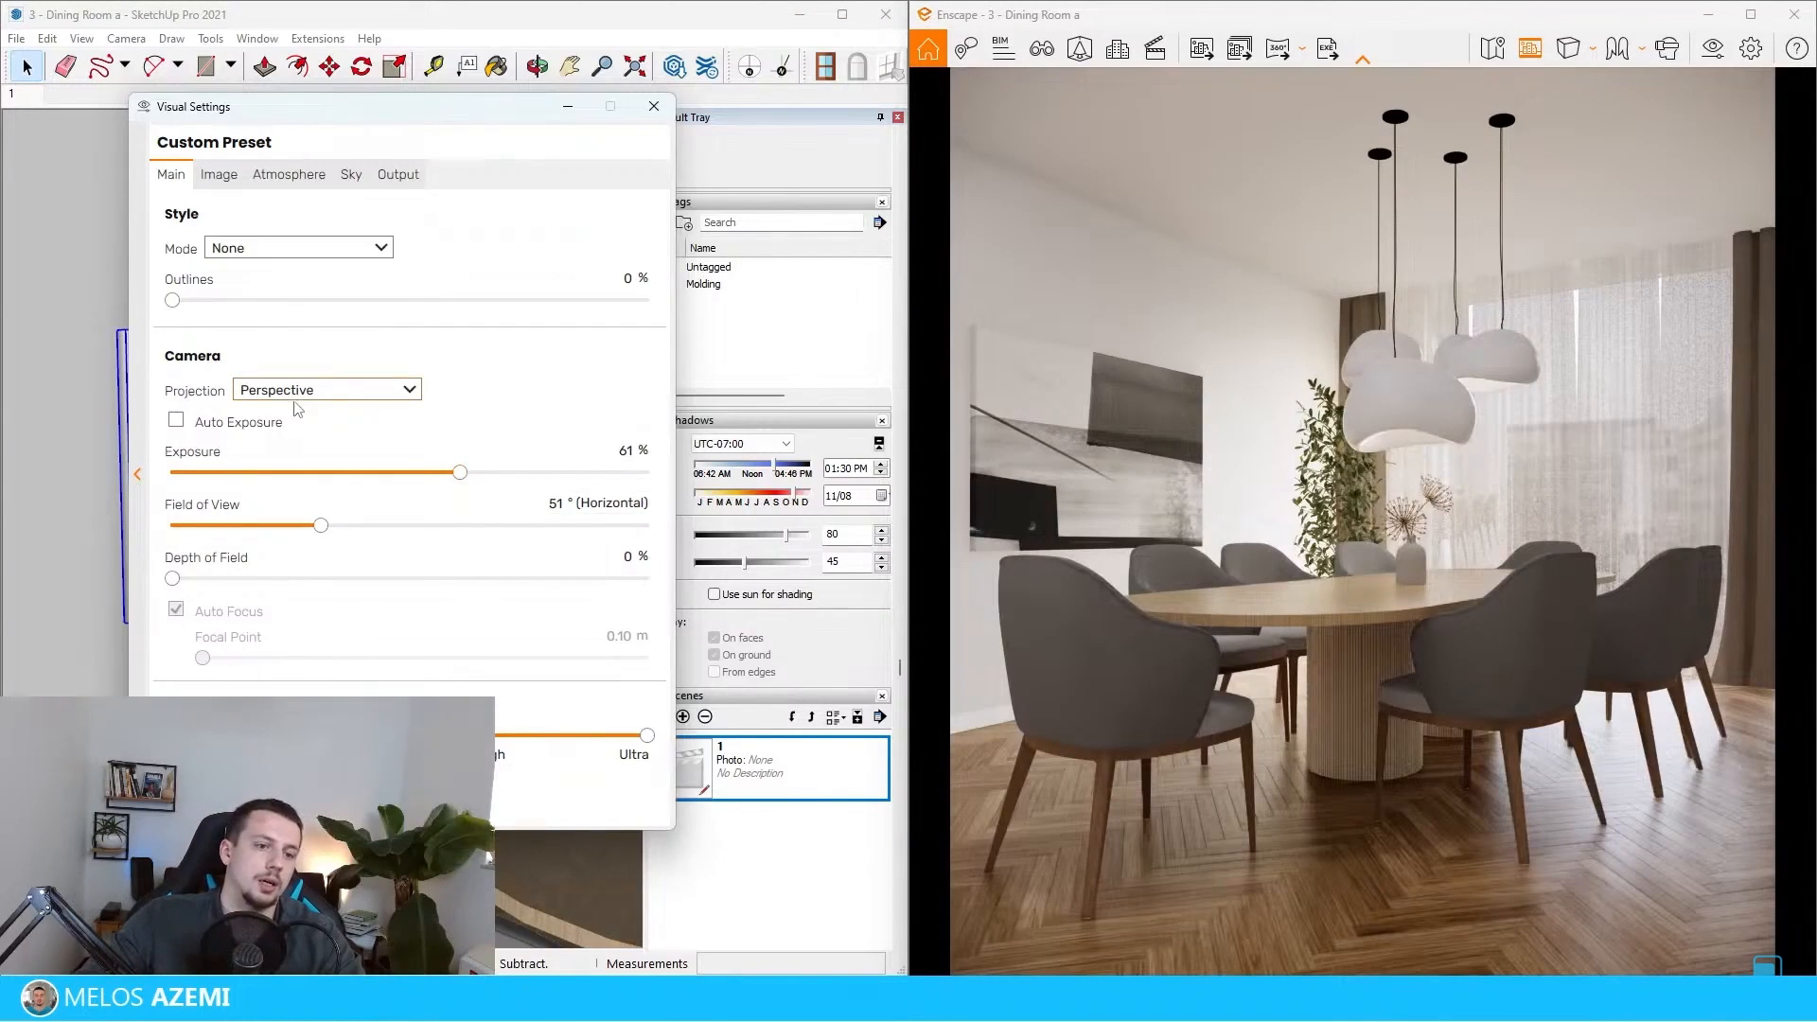
- In Enscape Image settings, disable Auto Contrast and raise the Shadows slider to about 66%
{"action": "left_click", "coordinate": [220, 173]}
{"action": "left_click", "coordinate": [251, 254]}
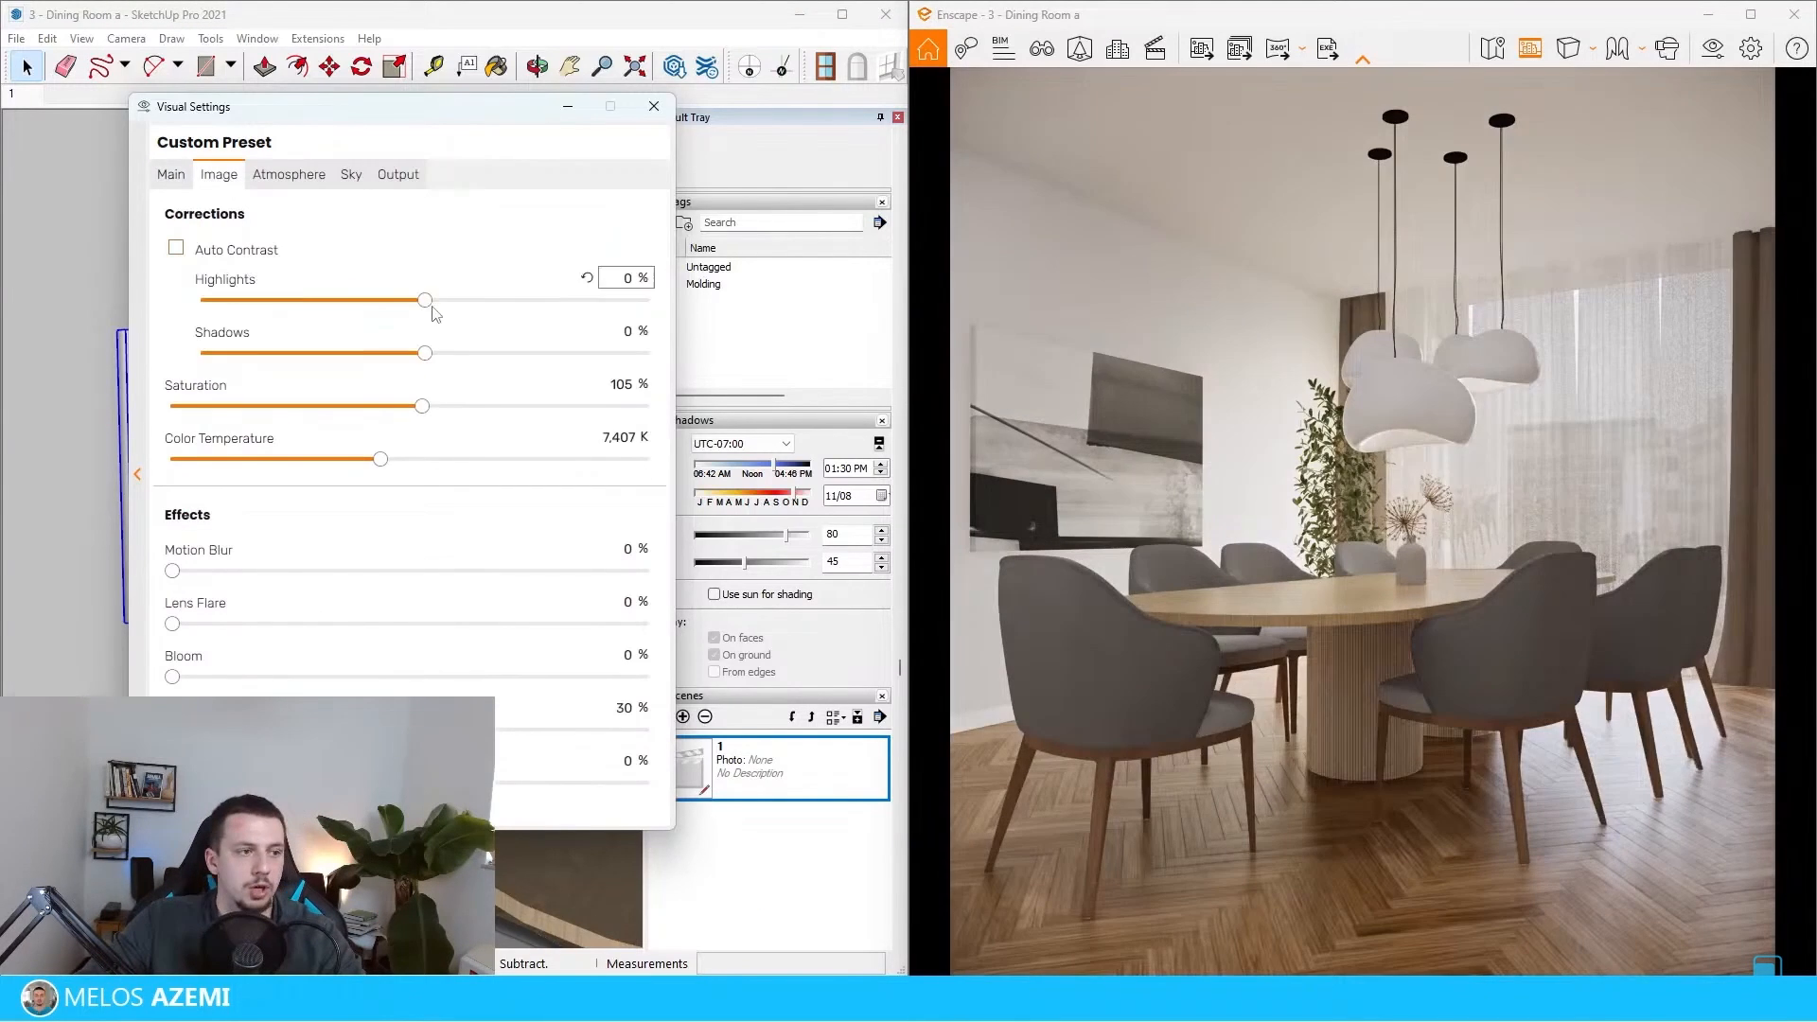
{"action": "left_click_drag", "start_coordinate": [426, 352], "coordinate": [502, 353]}
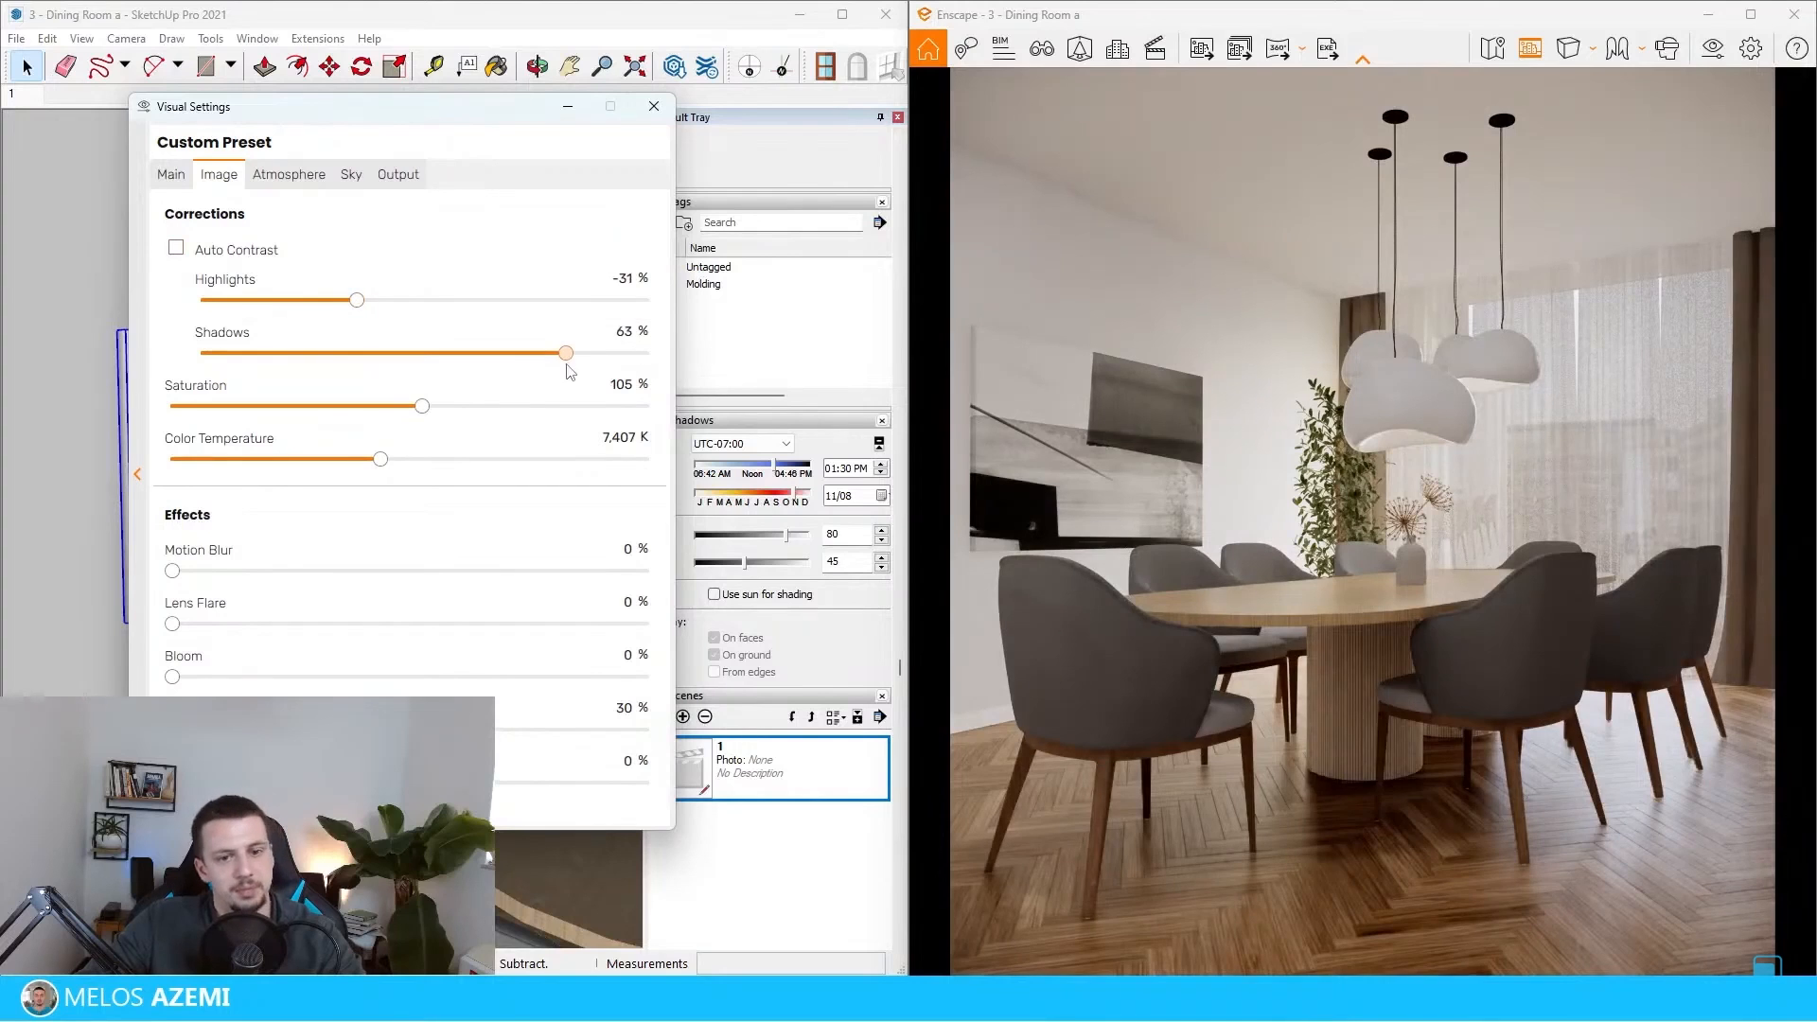